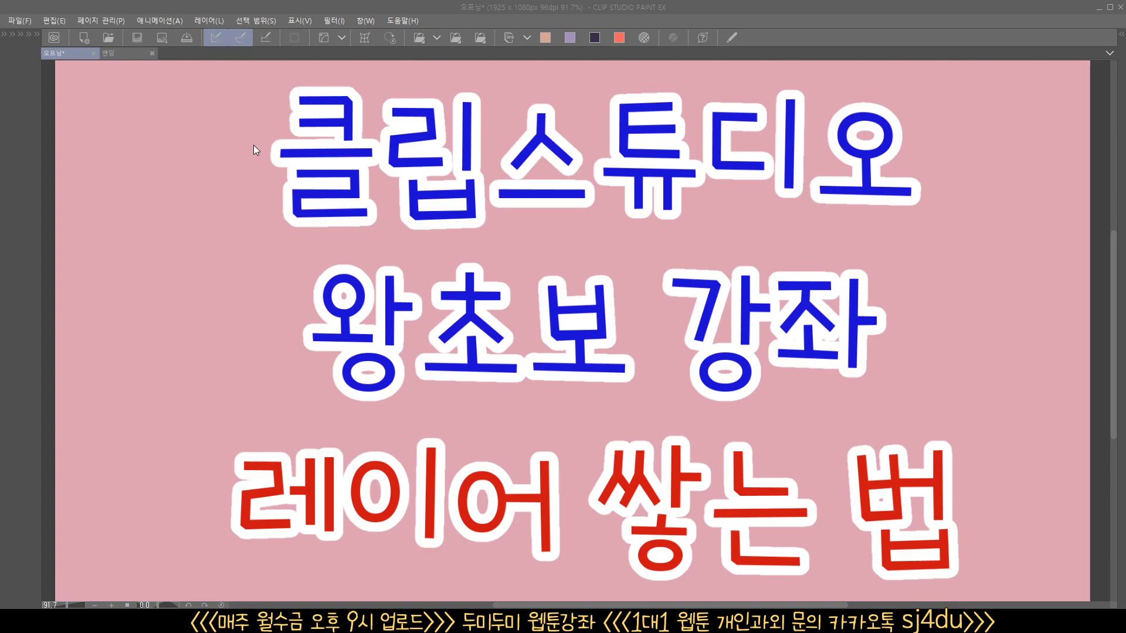
# - Show the hidden palettes and open the new-document settings, switching from the illustration type to all comic settings
pyautogui.press('Tab')
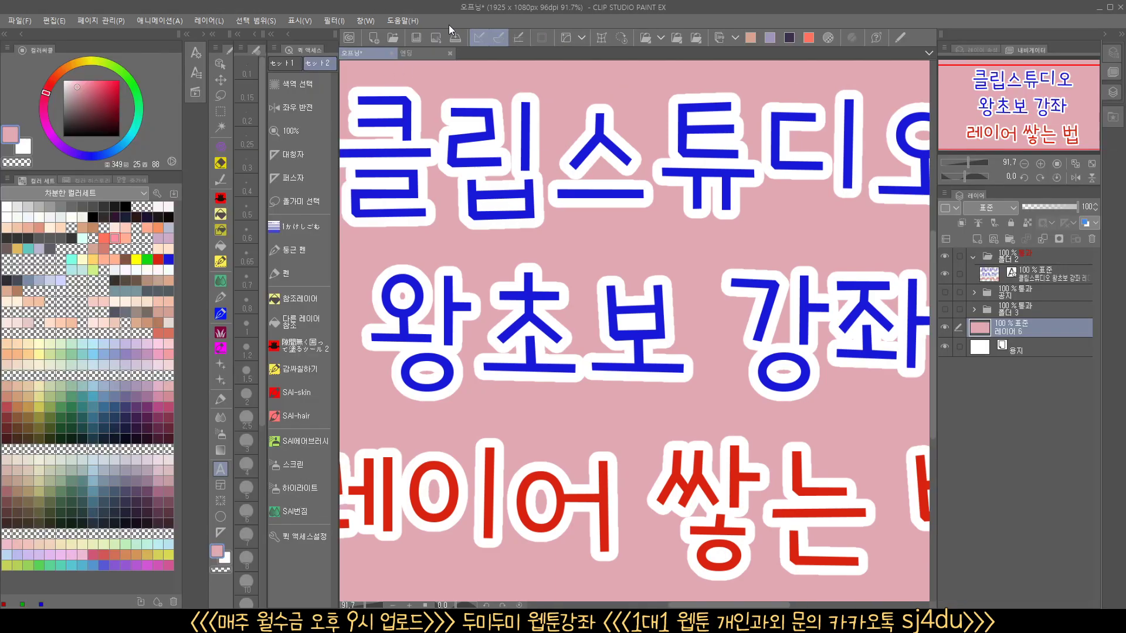
pyautogui.click(371, 39)
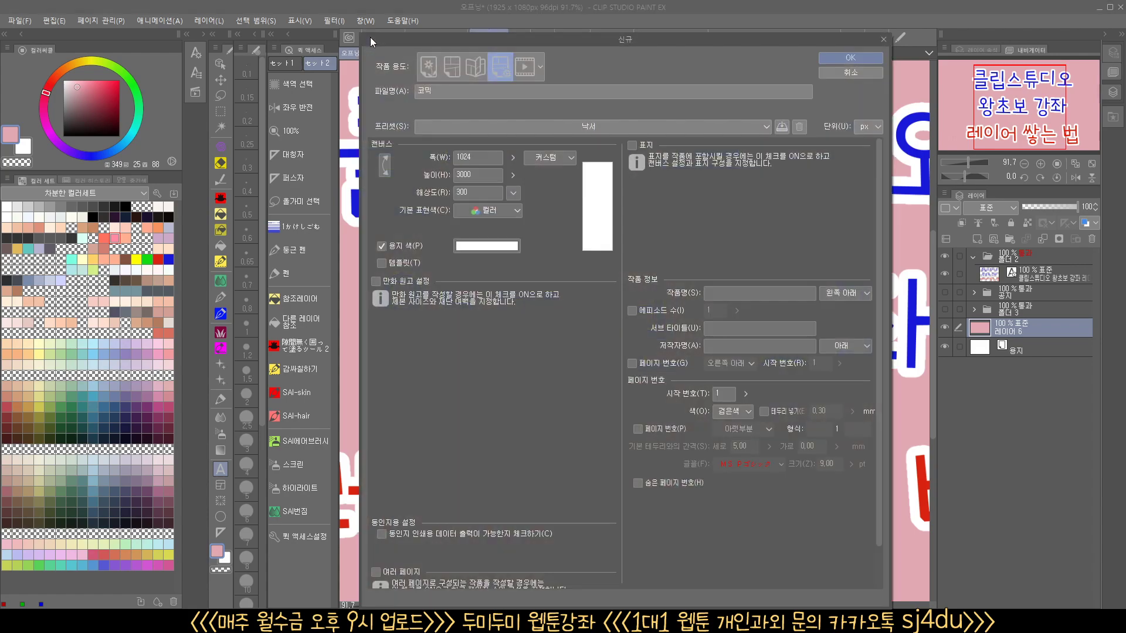
pyautogui.click(426, 70)
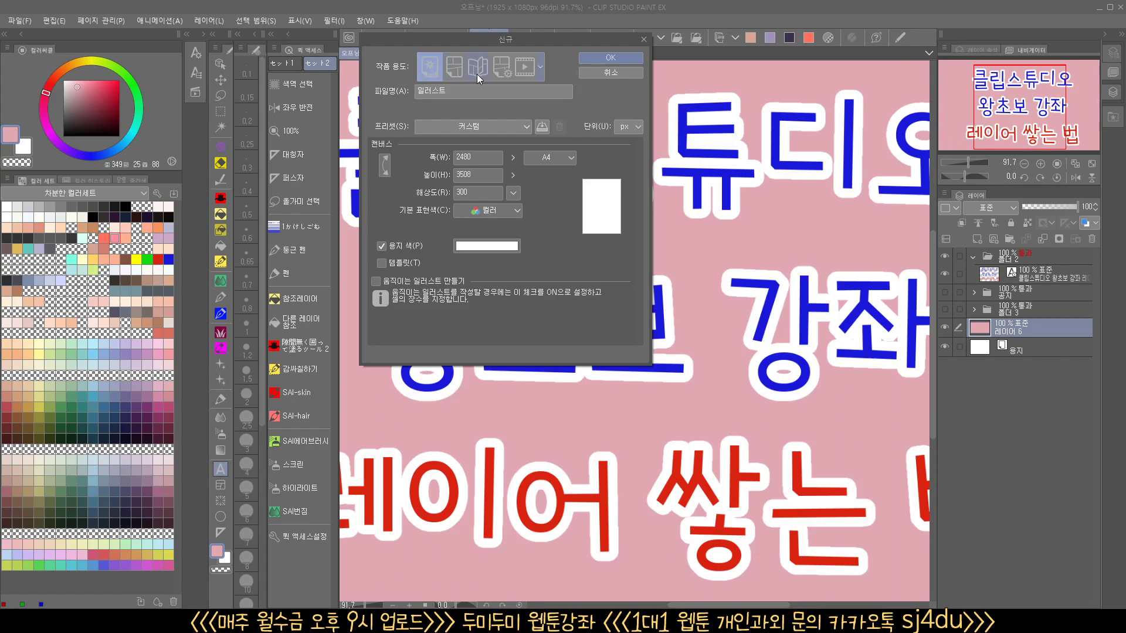
pyautogui.click(504, 75)
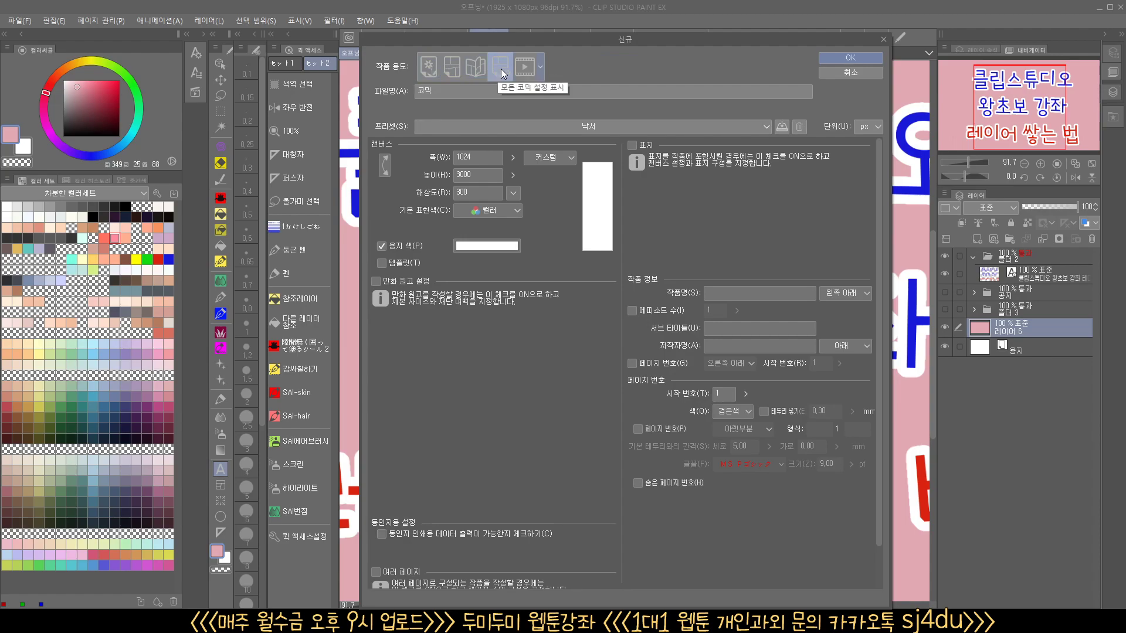
# - Try out the multiple-pages option in the comic settings by enabling it and disabling it again
pyautogui.scroll(-1, 493, 445)
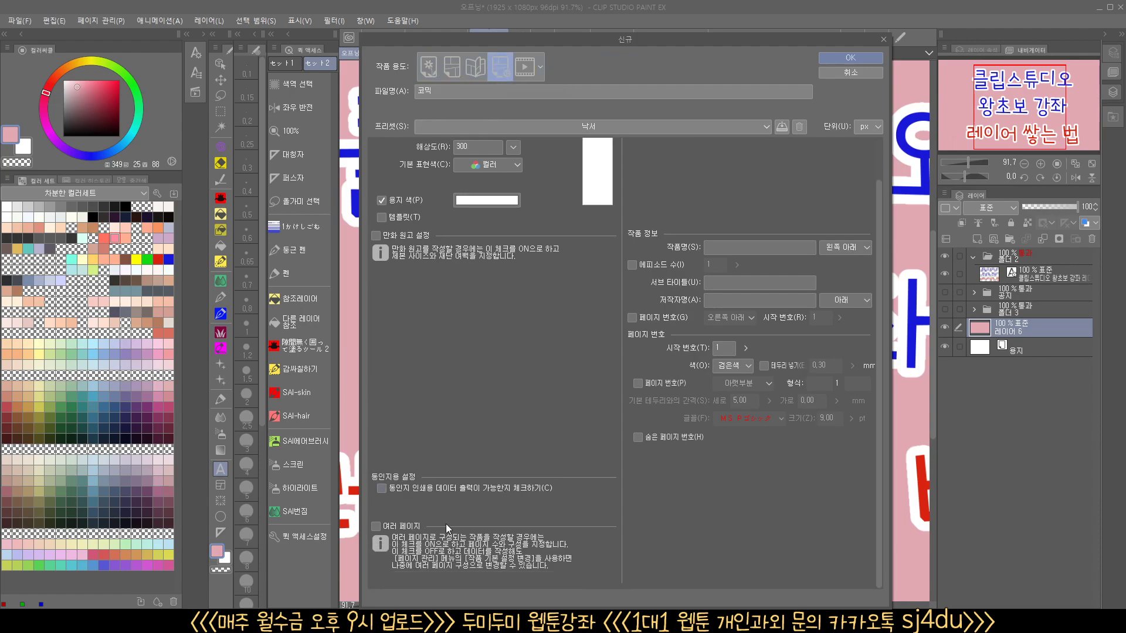
pyautogui.click(416, 527)
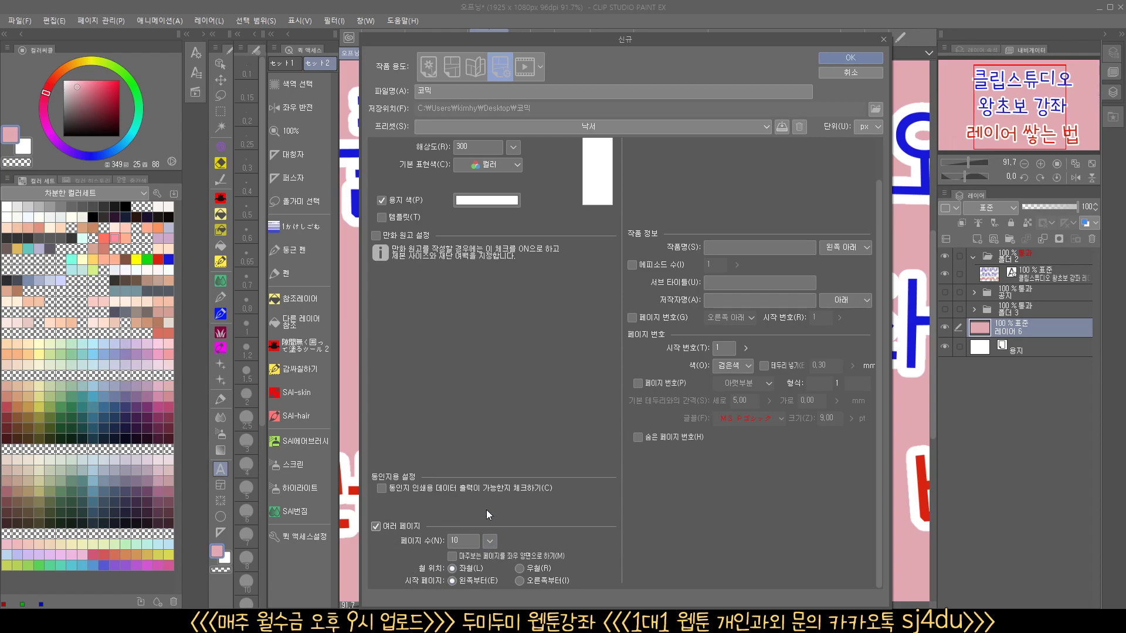
pyautogui.click(375, 526)
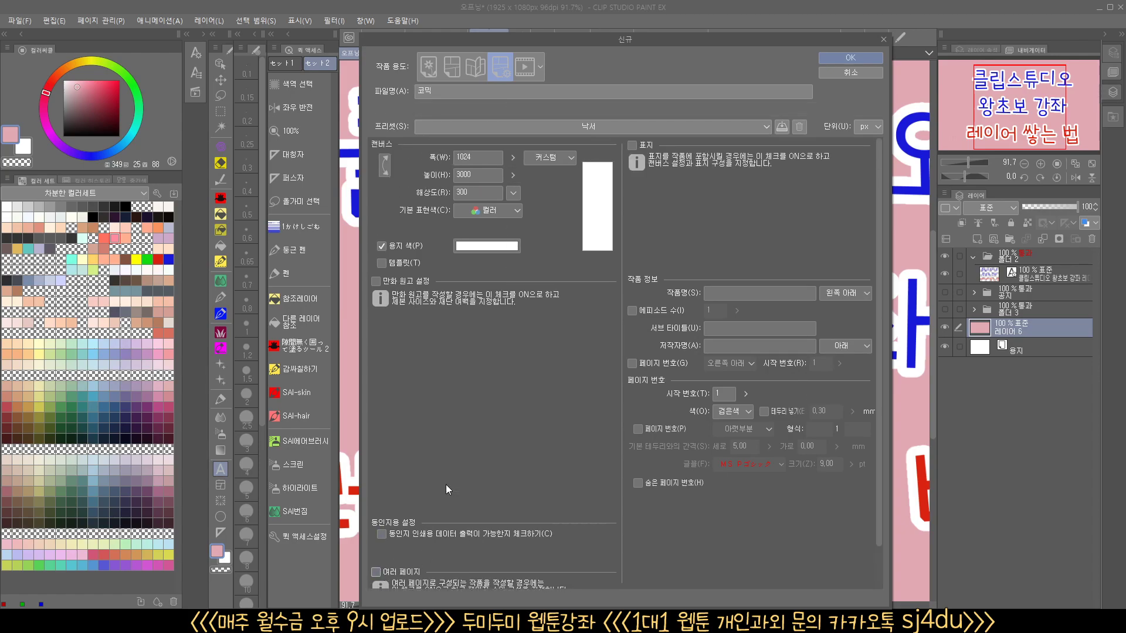
# - Compare the 웹툰원고용지 and 낙서 presets, and create the comic canvas with the 낙서 preset
pyautogui.click(764, 126)
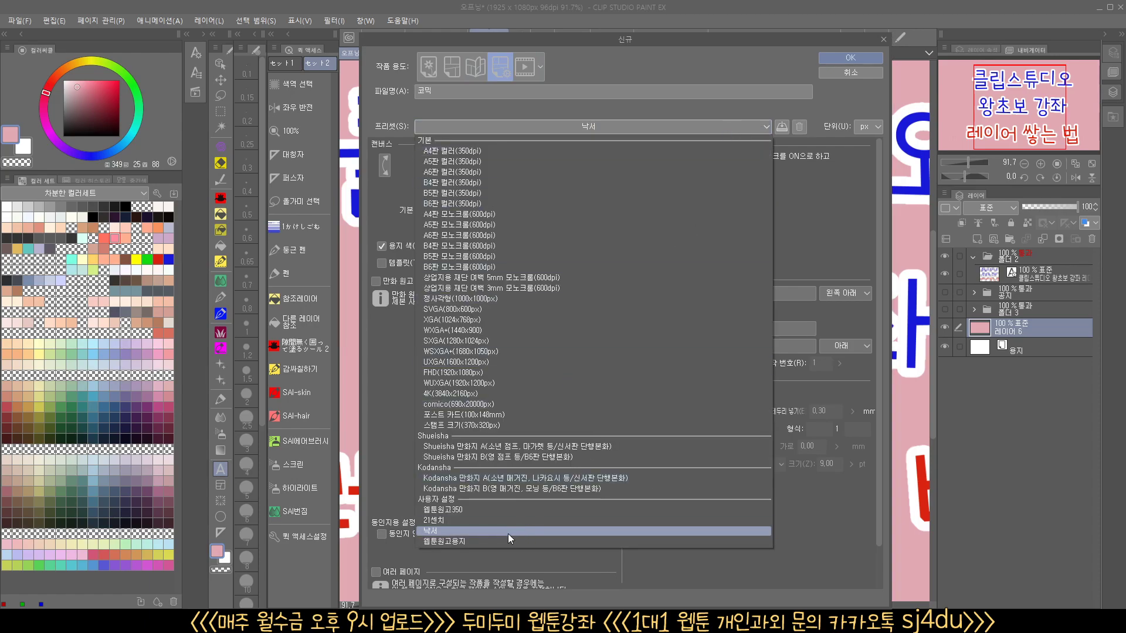
pyautogui.click(490, 542)
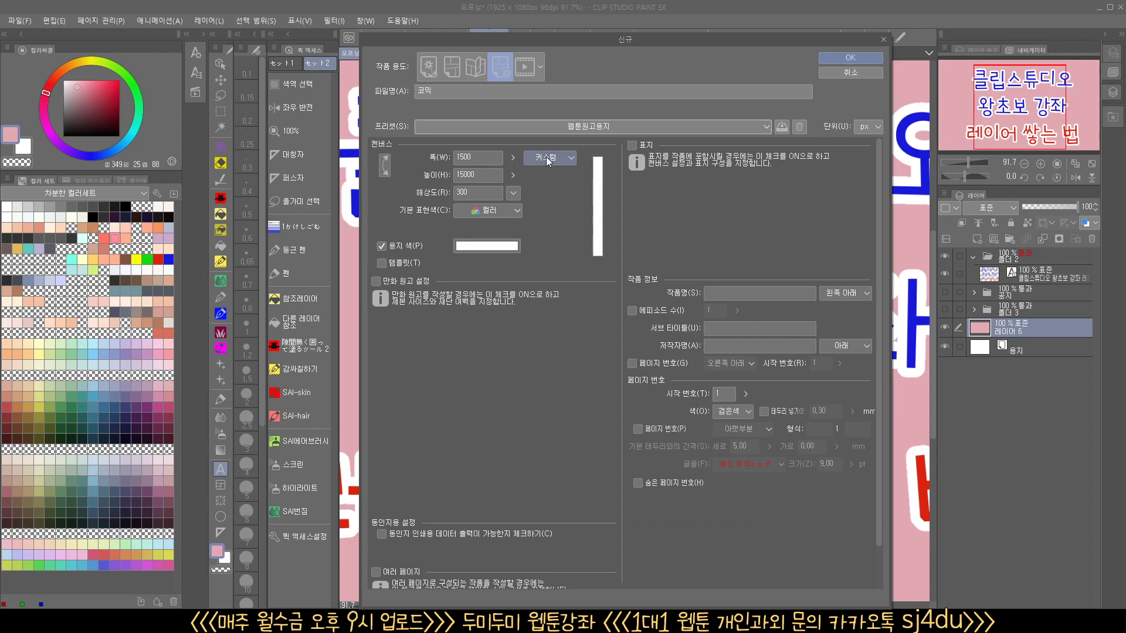
pyautogui.click(621, 127)
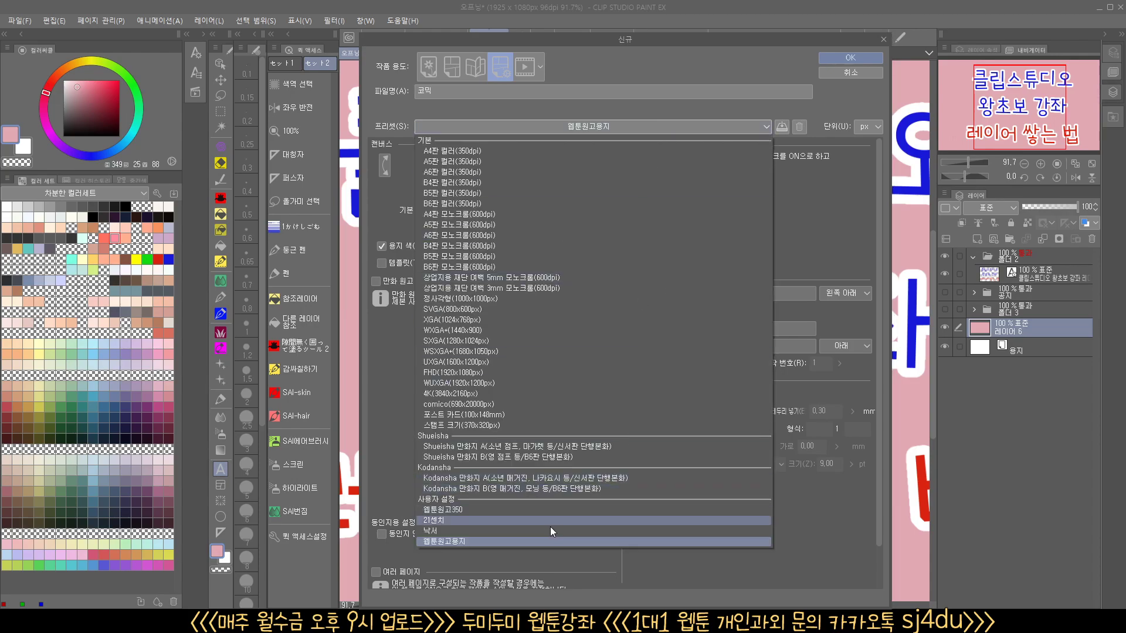
pyautogui.click(519, 531)
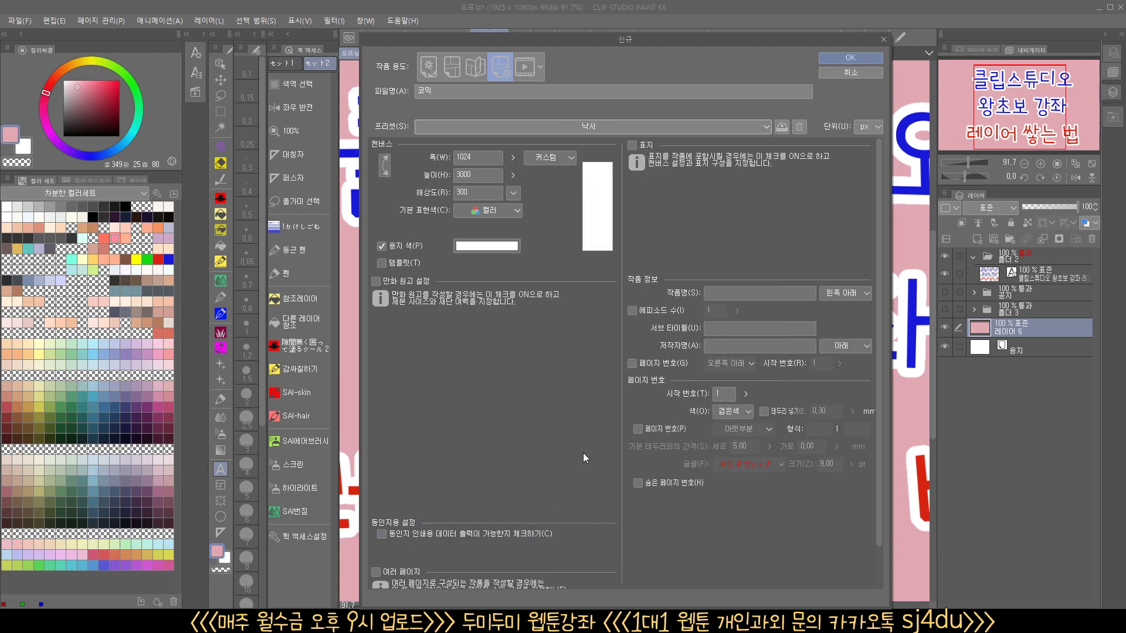
pyautogui.click(850, 58)
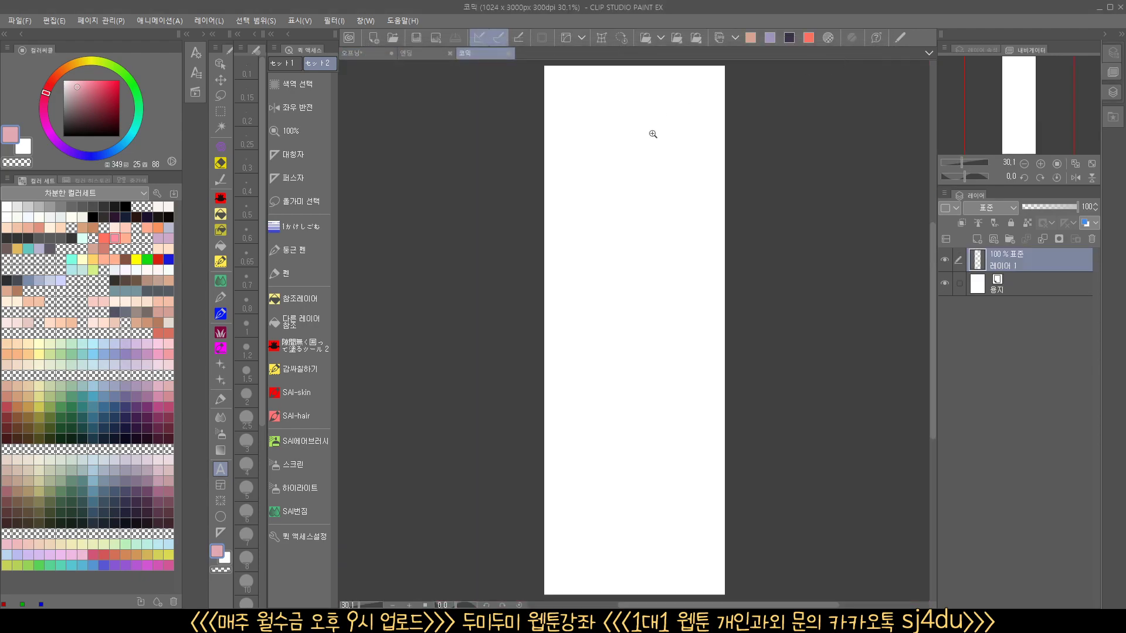
# - Try to draw and fill on the paper layer with the 둥근 펜 and 참조레이어 tools
pyautogui.moveTo(652, 134); pyautogui.dragTo(676, 159)
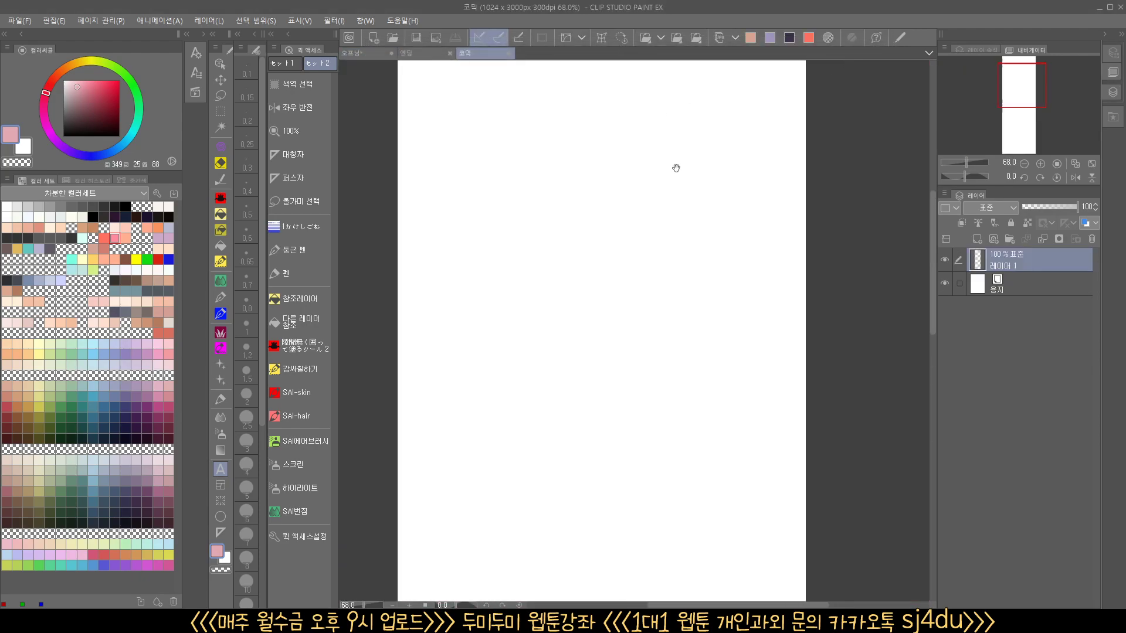
pyautogui.scroll(2, 668, 291)
pyautogui.click(990, 286)
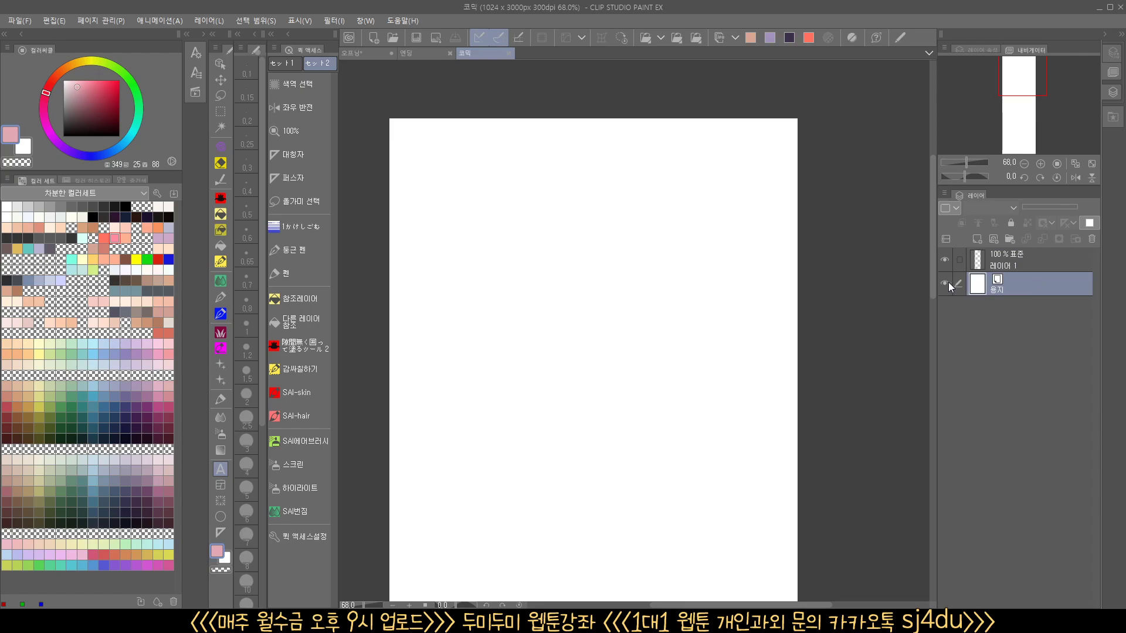
pyautogui.click(315, 251)
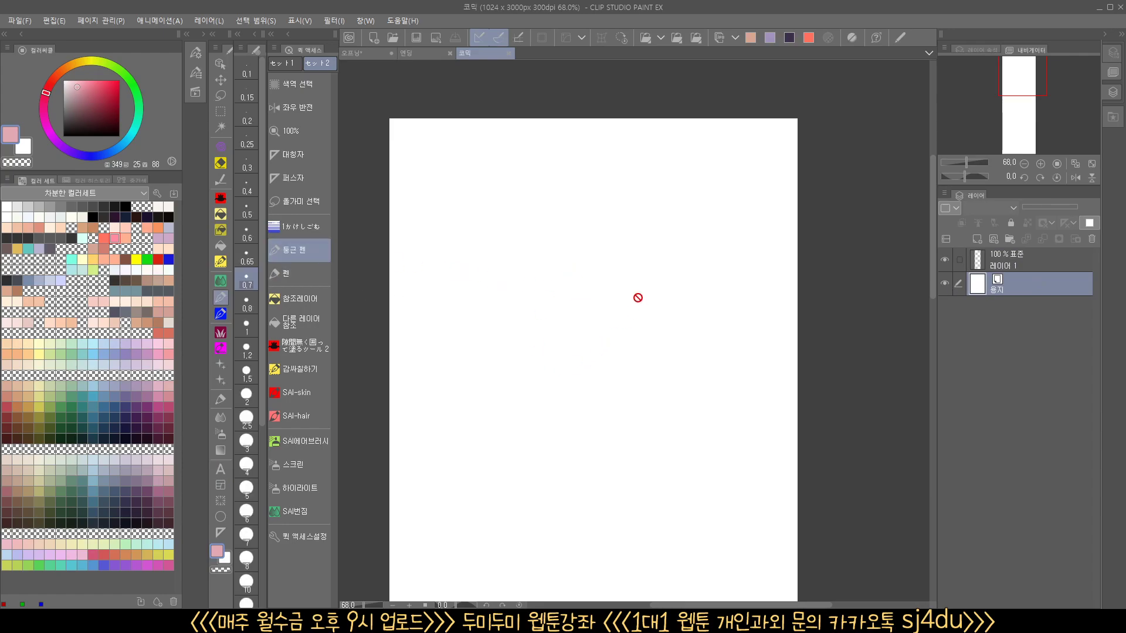
pyautogui.click(300, 298)
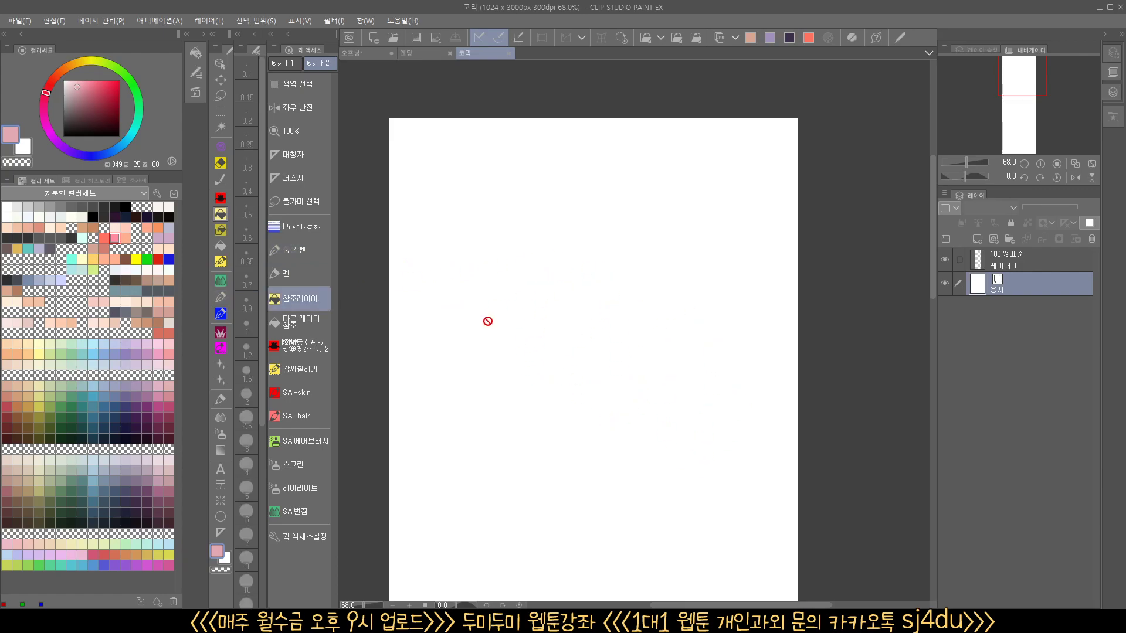
pyautogui.click(318, 273)
# - Draw a looping pink scribble on 레이어 1 in the upper part of the canvas with the 둥근 펜
pyautogui.click(302, 249)
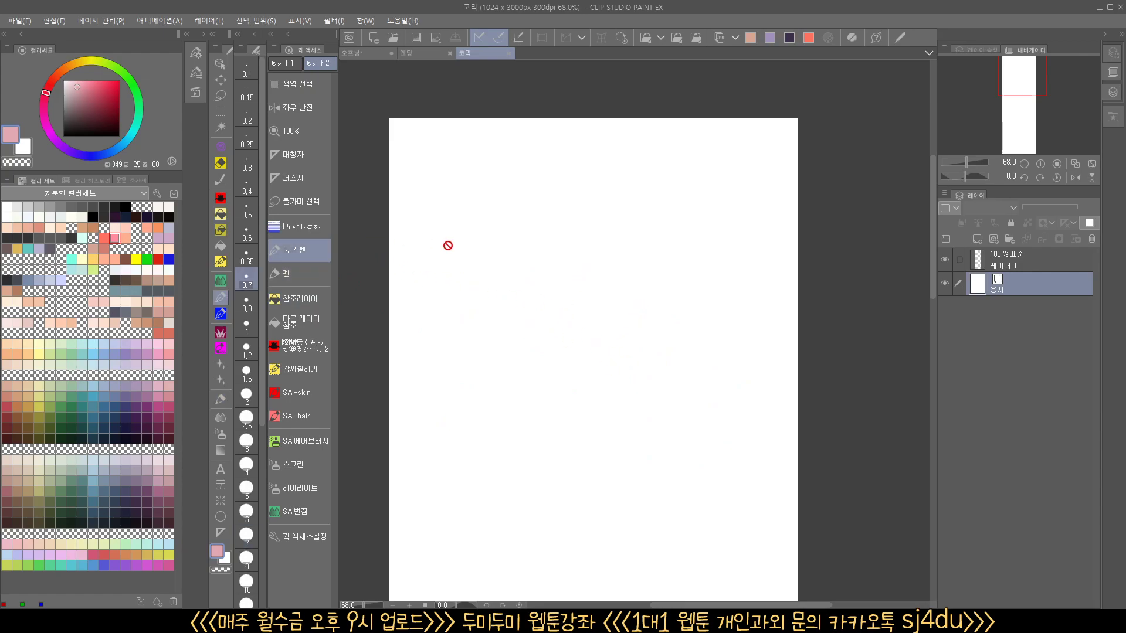
pyautogui.click(1033, 259)
pyautogui.click(942, 260)
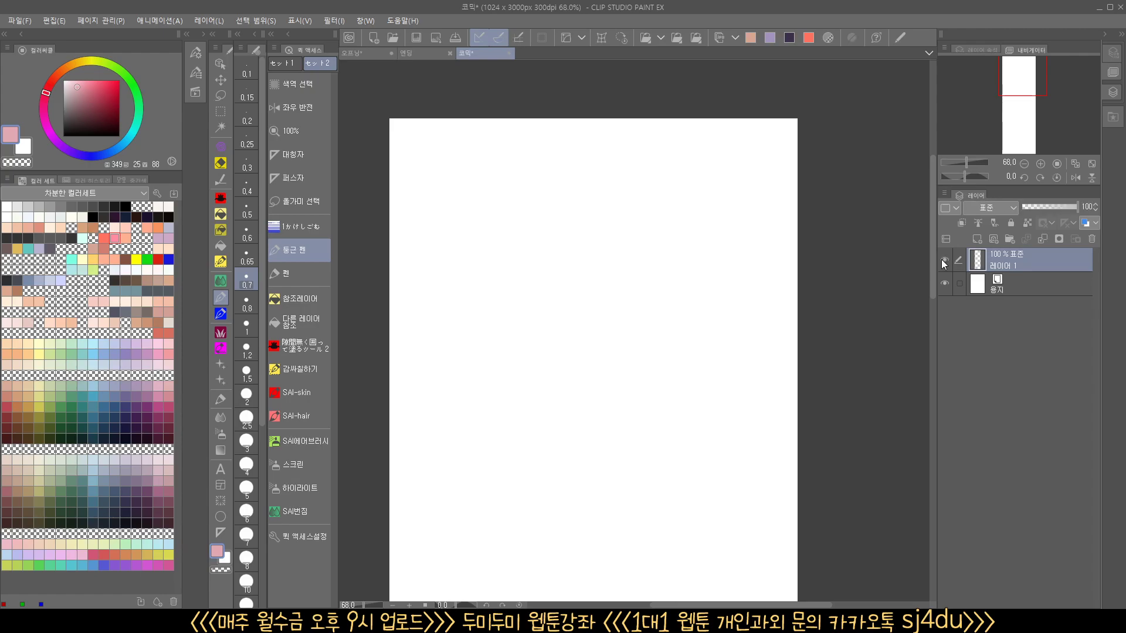
pyautogui.moveTo(553, 251)
pyautogui.mouseDown()
pyautogui.moveTo(575, 257)
pyautogui.moveTo(566, 296)
pyautogui.moveTo(610, 259)
pyautogui.moveTo(621, 320)
pyautogui.moveTo(664, 276)
pyautogui.moveTo(626, 271)
pyautogui.moveTo(667, 307)
pyautogui.moveTo(666, 214)
pyautogui.moveTo(591, 203)
pyautogui.moveTo(575, 220)
pyautogui.moveTo(600, 215)
pyautogui.moveTo(574, 203)
pyautogui.moveTo(498, 241)
pyautogui.moveTo(490, 289)
pyautogui.moveTo(544, 357)
pyautogui.moveTo(629, 345)
pyautogui.moveTo(637, 314)
pyautogui.moveTo(610, 350)
pyautogui.moveTo(663, 364)
pyautogui.mouseUp()
# - Add a vector layer, draw a curly line below the scribble, and pull one of its control points outward
pyautogui.click(993, 239)
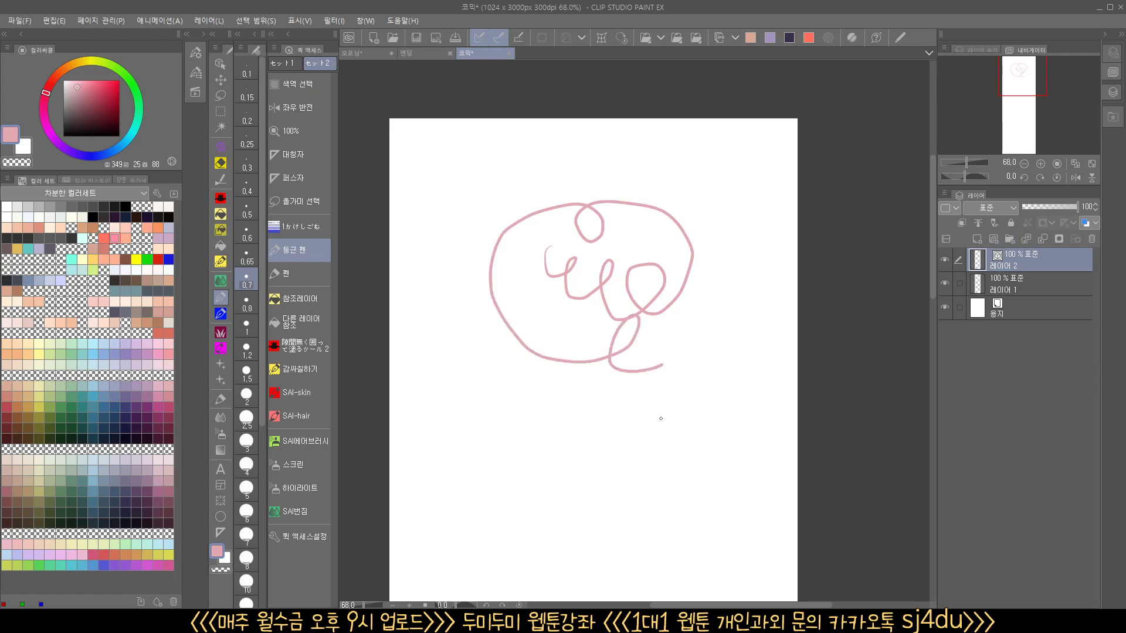
pyautogui.moveTo(592, 428)
pyautogui.mouseDown()
pyautogui.moveTo(650, 447)
pyautogui.moveTo(659, 411)
pyautogui.moveTo(658, 441)
pyautogui.moveTo(740, 389)
pyautogui.mouseUp()
pyautogui.keyDown('ctrl'); pyautogui.click(701, 433); pyautogui.keyUp('ctrl')
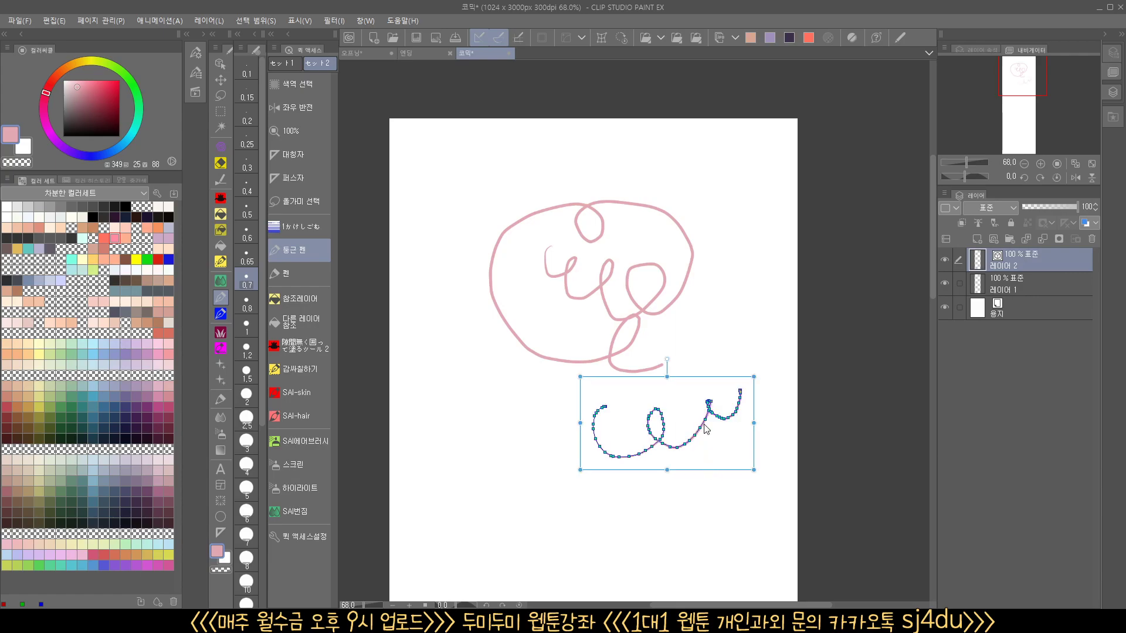
pyautogui.moveTo(701, 427); pyautogui.dragTo(728, 448)
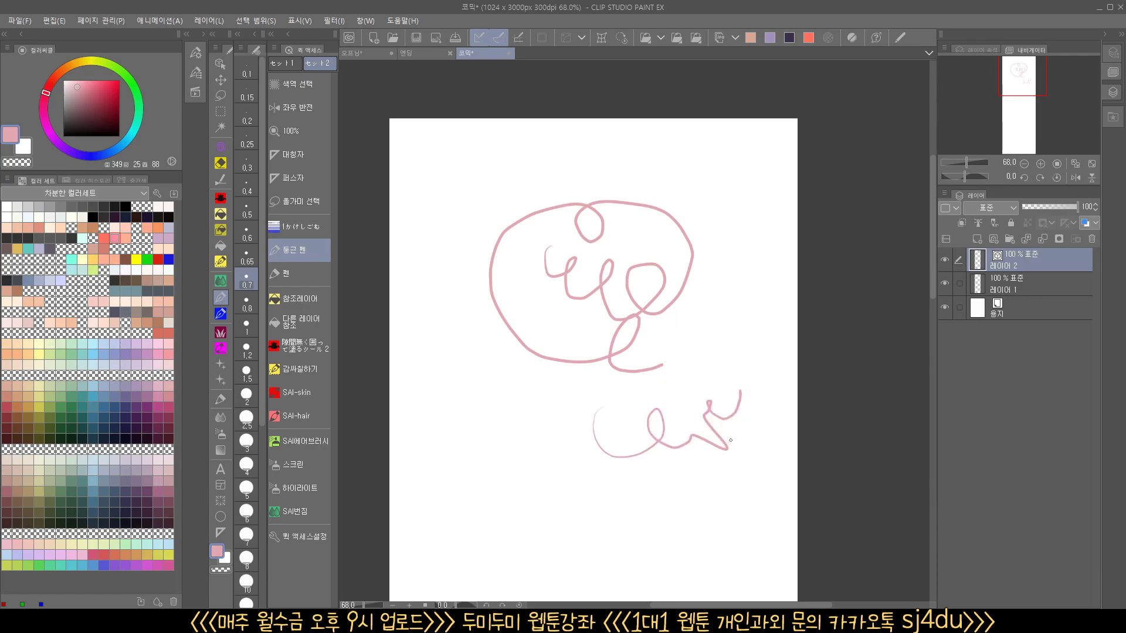
# - Move the whole curly vector line sideways so it sits beneath the round scribble
pyautogui.keyDown('ctrl'); pyautogui.click(720, 440); pyautogui.keyUp('ctrl')
pyautogui.moveTo(720, 440)
pyautogui.mouseDown()
pyautogui.moveTo(610, 465)
pyautogui.moveTo(725, 334)
pyautogui.moveTo(548, 293)
pyautogui.moveTo(667, 429)
pyautogui.mouseUp()
pyautogui.keyDown('ctrl'); pyautogui.click(634, 439); pyautogui.keyUp('ctrl')
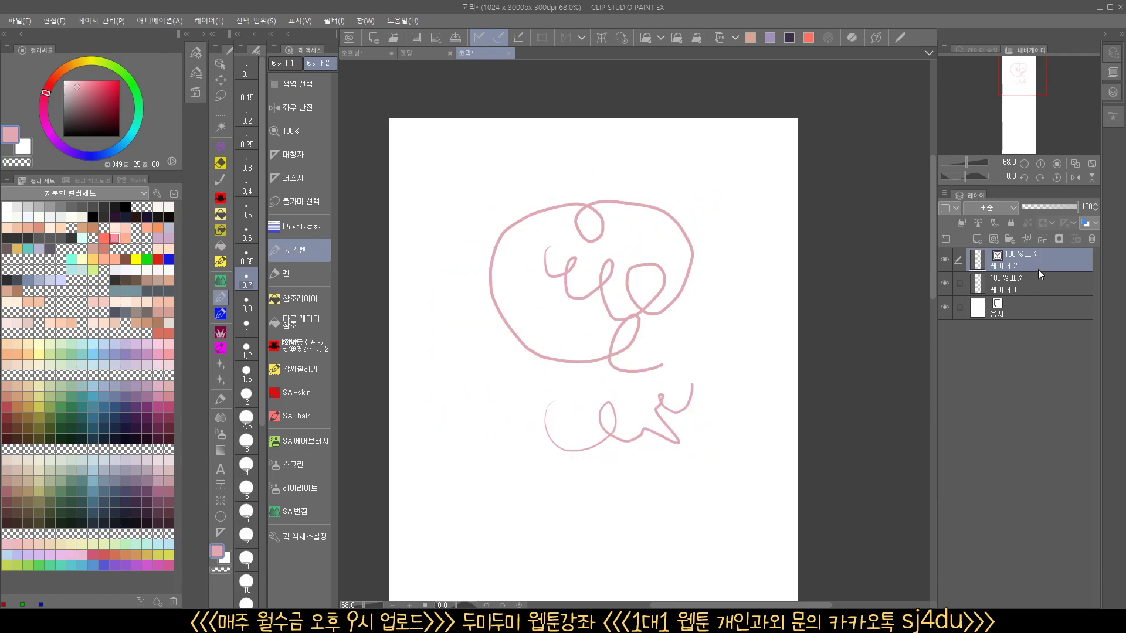
# - Delete the vector layer 레이어 2 and the scribbled 레이어 1, leaving only the paper layer
pyautogui.press('Delete')
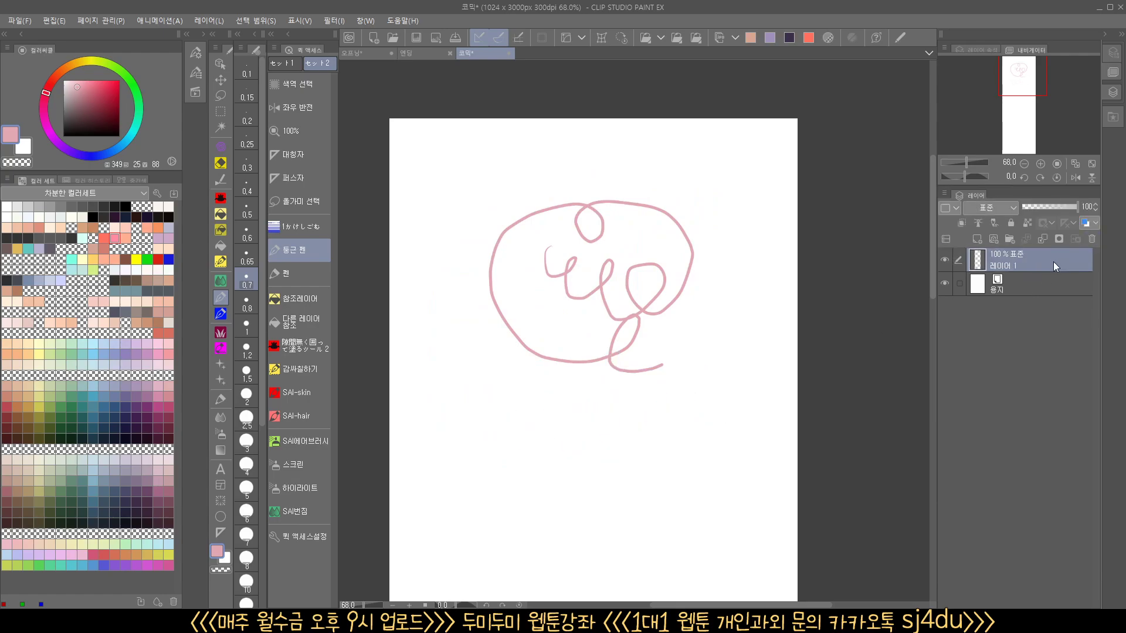
pyautogui.click(1087, 239)
pyautogui.click(1087, 238)
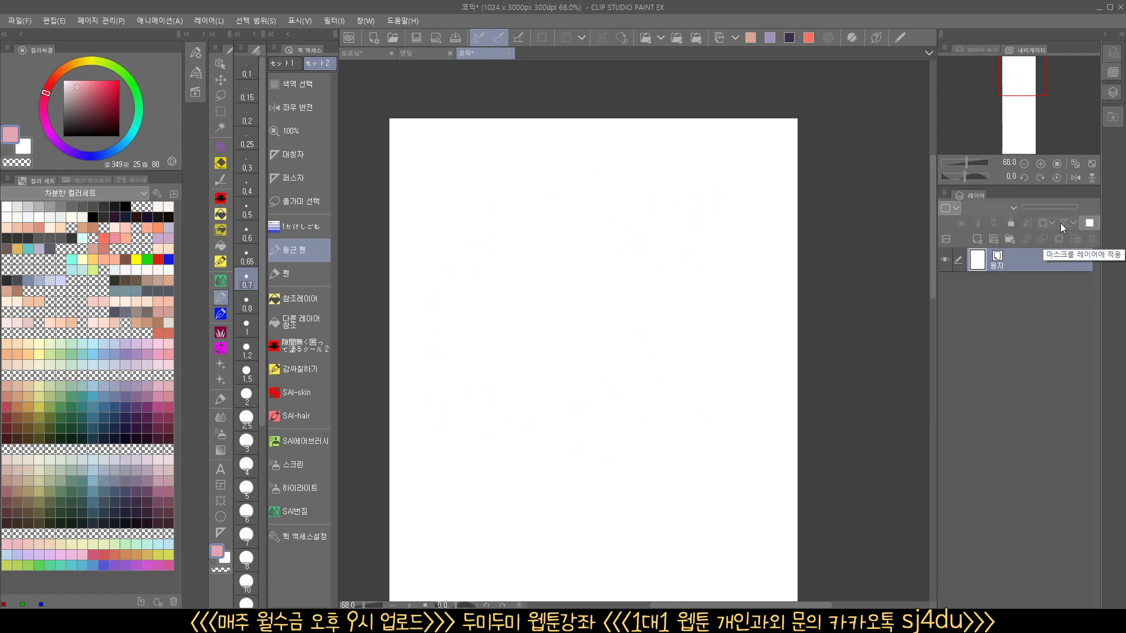
# - Create six new raster layers above the paper layer
pyautogui.click(976, 239)
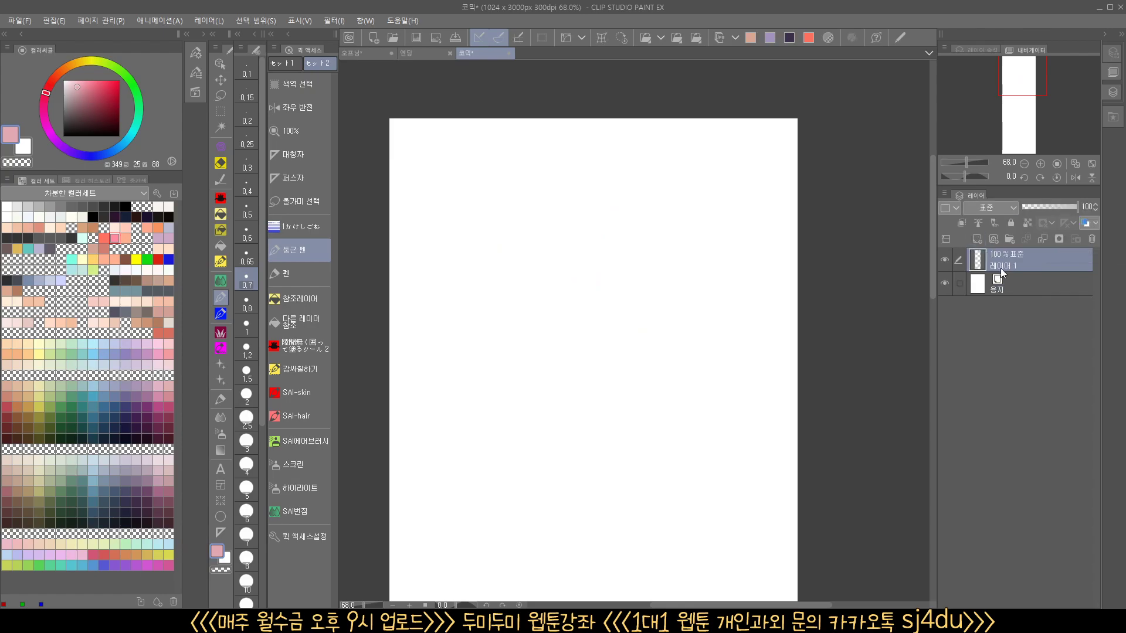
pyautogui.click(976, 239)
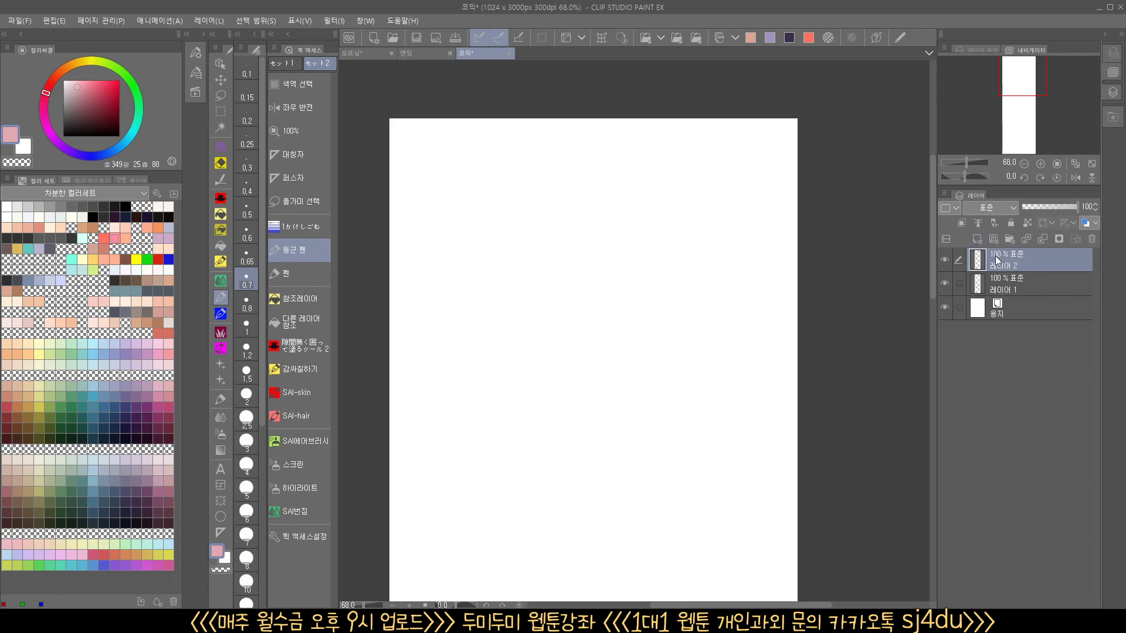
pyautogui.click(976, 239)
pyautogui.click(976, 239)
pyautogui.click(976, 239)
pyautogui.click(976, 239)
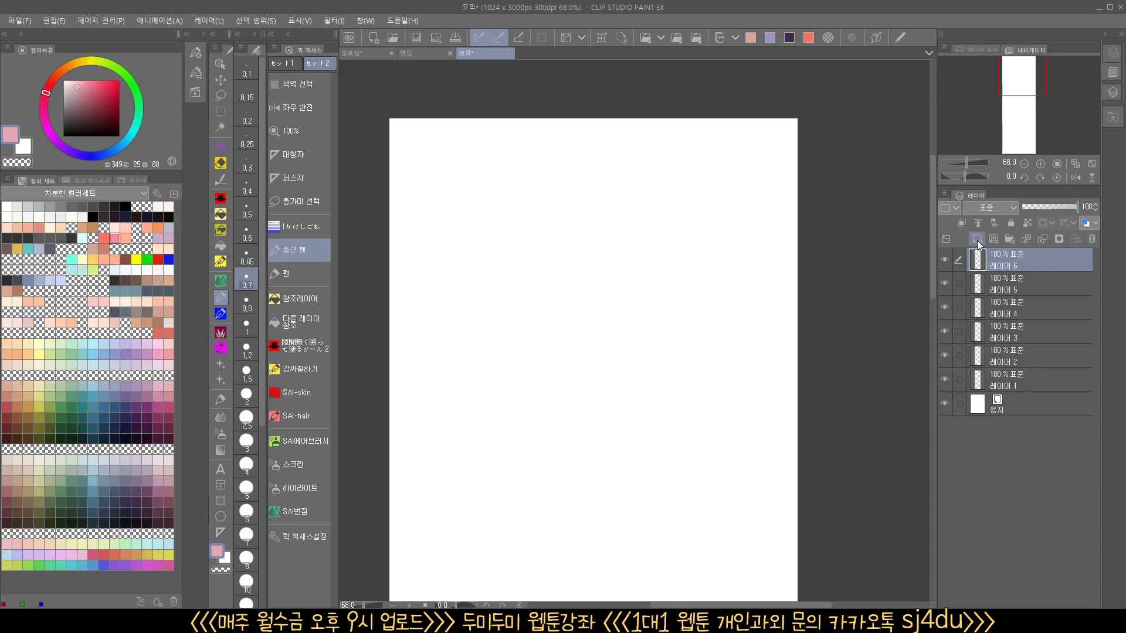
# - Go through the six stacked layers one by one in both directions to examine their stacking order
pyautogui.click(1033, 385)
pyautogui.click(1030, 358)
pyautogui.click(1030, 334)
pyautogui.click(1031, 310)
pyautogui.click(1035, 284)
pyautogui.click(1039, 258)
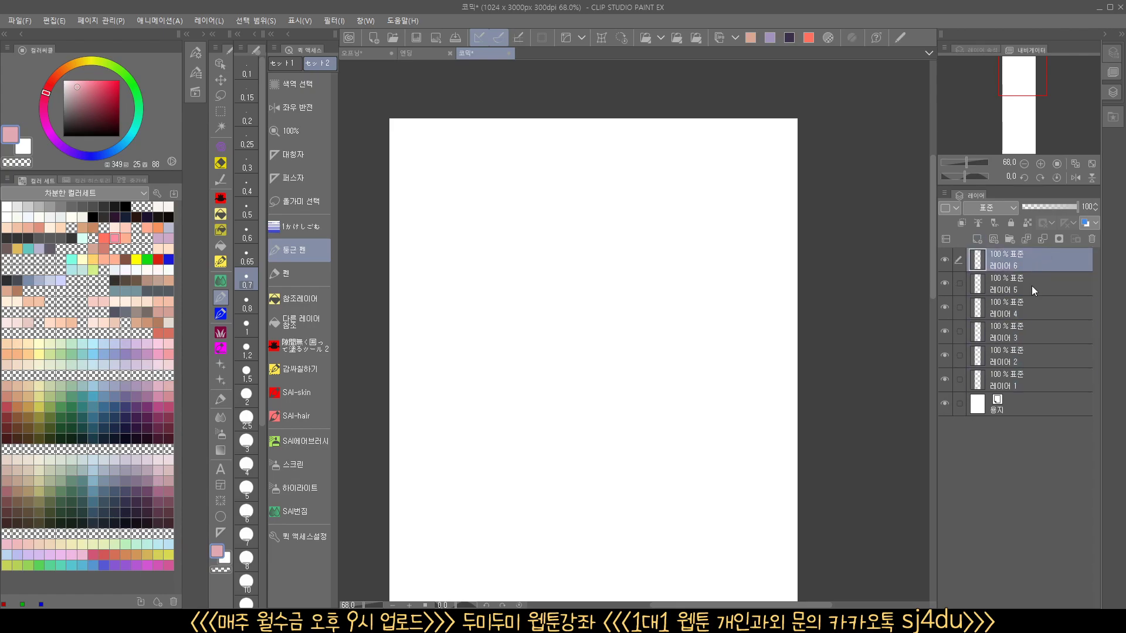
pyautogui.click(1030, 387)
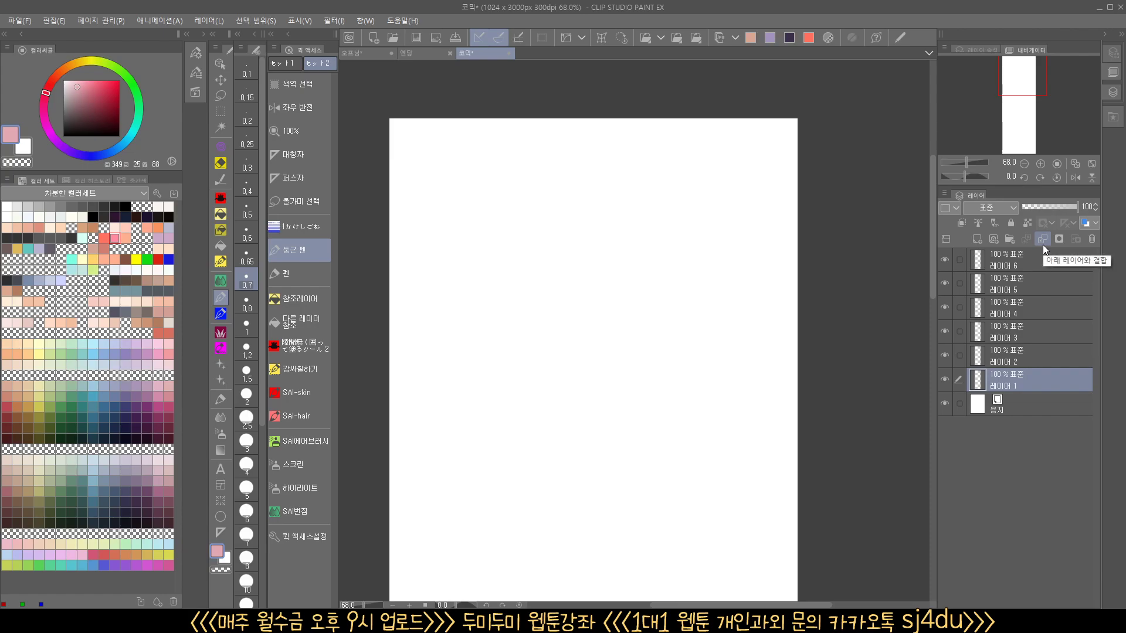
pyautogui.click(1026, 260)
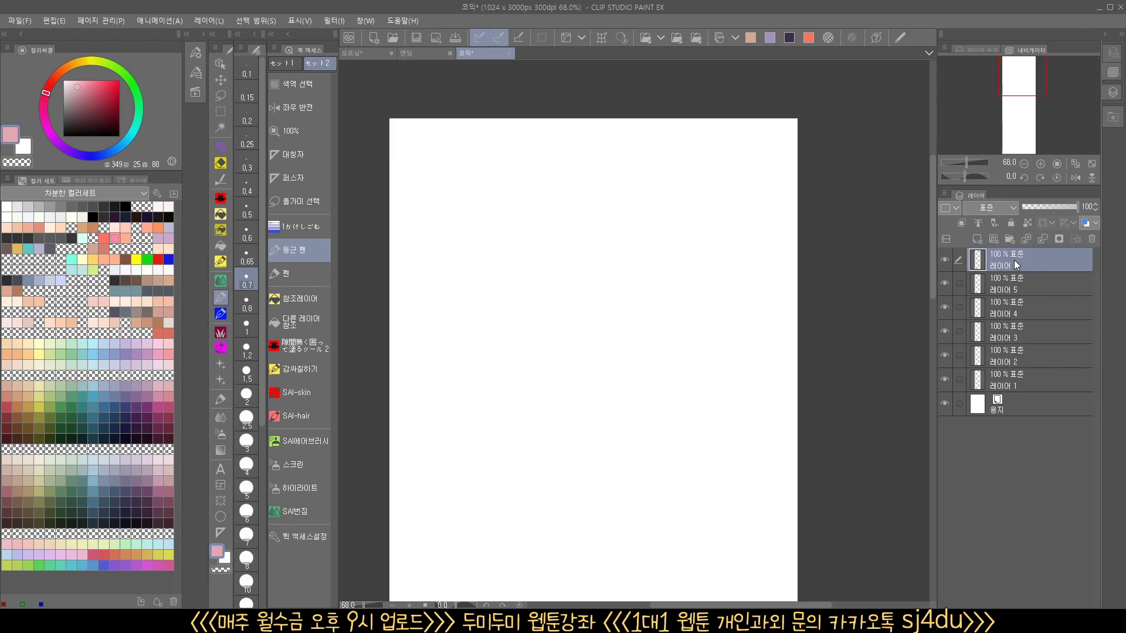
pyautogui.click(1011, 287)
pyautogui.click(1011, 307)
pyautogui.click(1013, 329)
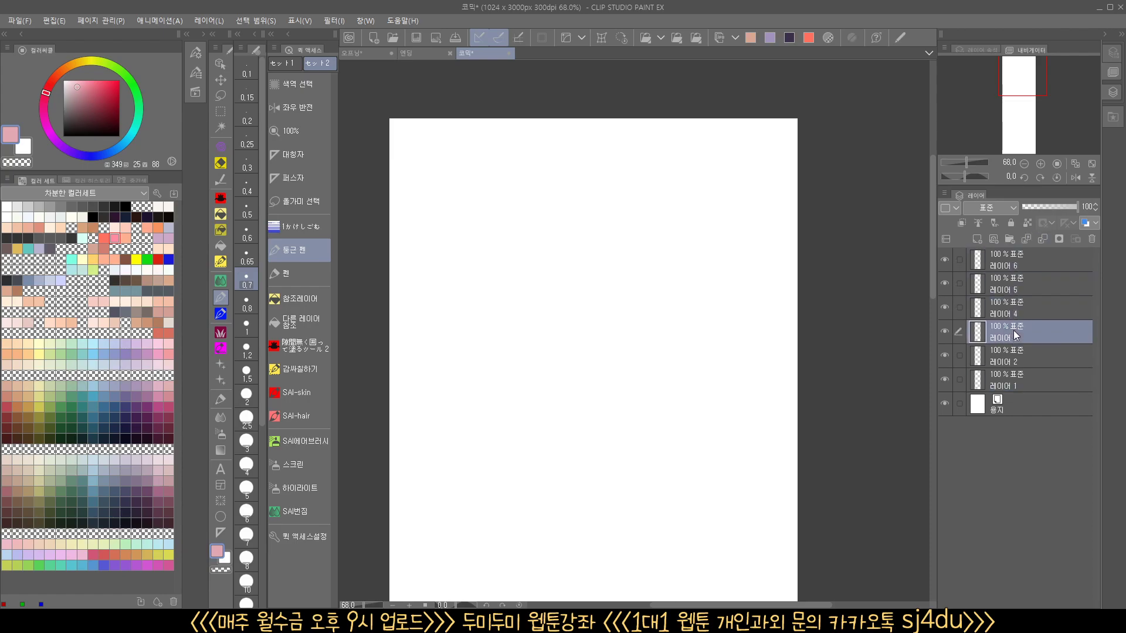
pyautogui.click(1011, 356)
pyautogui.click(1014, 381)
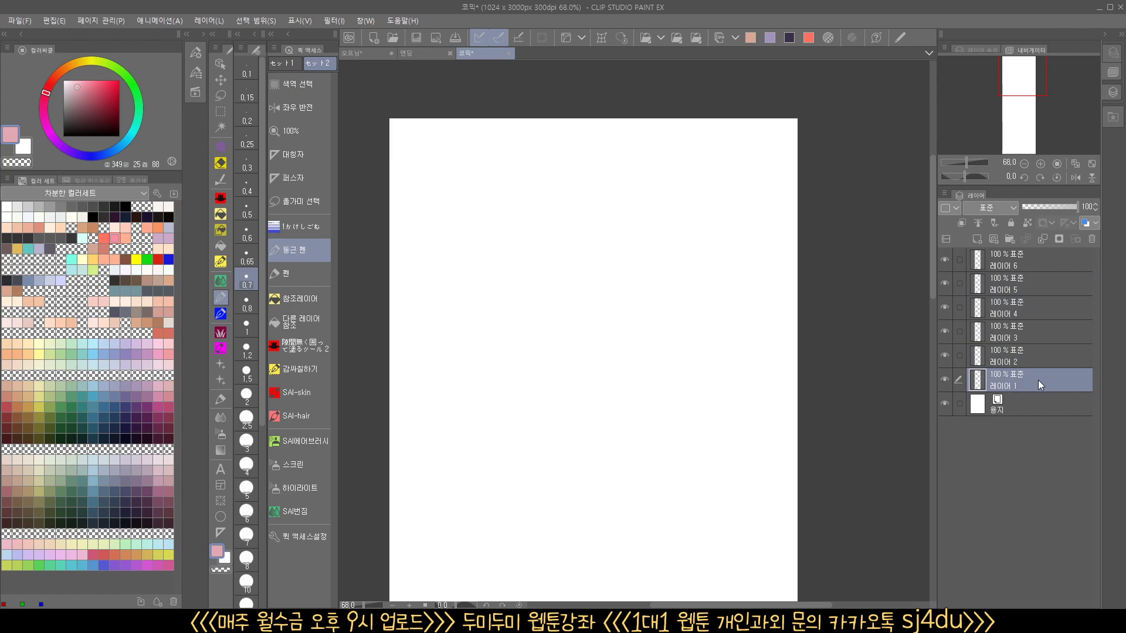
# - Merge the blank layers downward one after another, starting from 레이어 6
pyautogui.click(992, 258)
pyautogui.hotkey('ctrl', 'e')
pyautogui.hotkey('ctrl', 'e')
pyautogui.hotkey('ctrl', 'e')
pyautogui.hotkey('ctrl', 'e')
pyautogui.hotkey('ctrl', 'e')
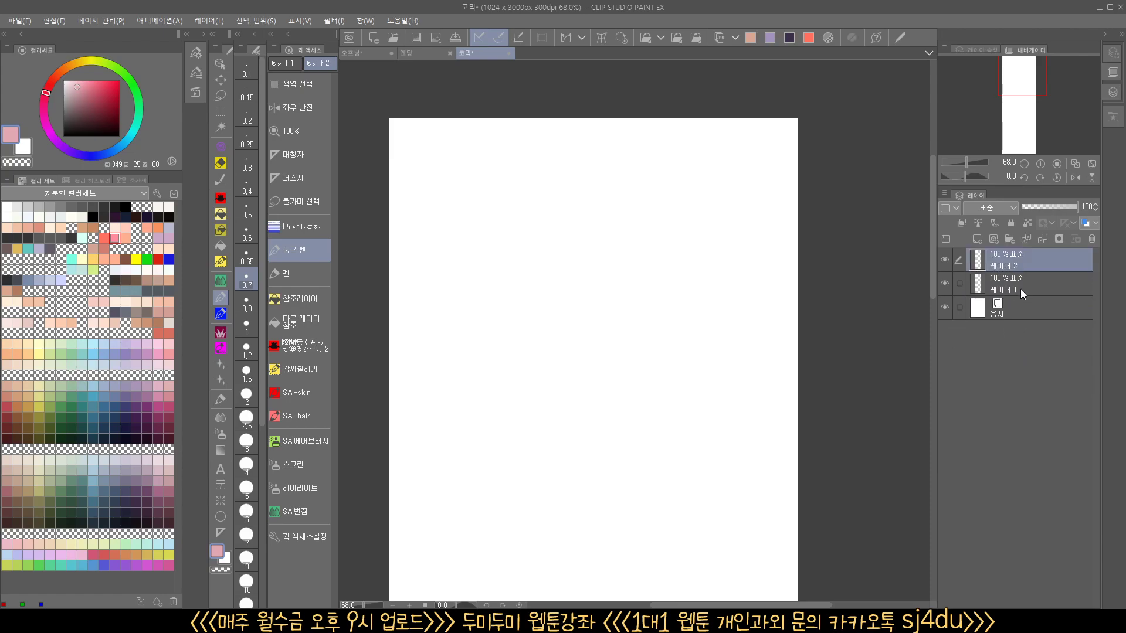
# - Add new raster layers until the stack above the paper reaches 레이어 4
pyautogui.click(976, 239)
pyautogui.click(976, 240)
pyautogui.click(976, 240)
# - Sketch a character's head on 레이어 1 with pink lines, including the face outline, side-swept hair and both ears
pyautogui.click(1008, 332)
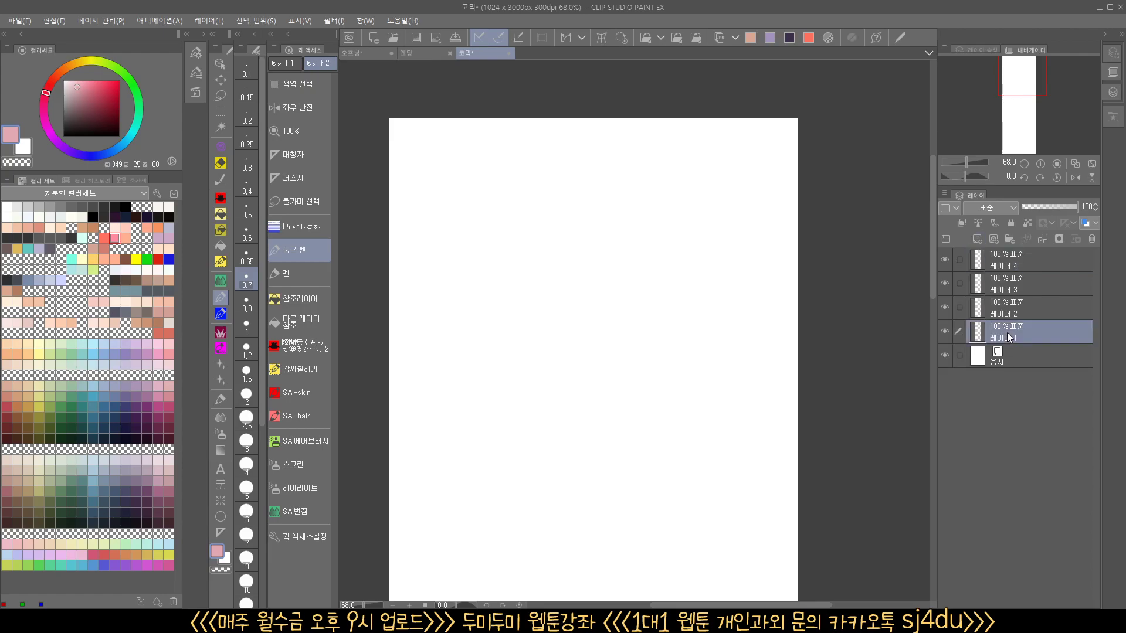
pyautogui.moveTo(538, 252)
pyautogui.mouseDown()
pyautogui.moveTo(544, 325)
pyautogui.moveTo(594, 345)
pyautogui.moveTo(632, 320)
pyautogui.moveTo(651, 252)
pyautogui.mouseUp()
pyautogui.moveTo(553, 209)
pyautogui.mouseDown()
pyautogui.moveTo(527, 267)
pyautogui.moveTo(539, 287)
pyautogui.mouseUp()
pyautogui.moveTo(557, 223)
pyautogui.mouseDown()
pyautogui.moveTo(550, 265)
pyautogui.moveTo(574, 247)
pyautogui.moveTo(645, 258)
pyautogui.mouseUp()
pyautogui.moveTo(597, 221)
pyautogui.mouseDown()
pyautogui.moveTo(634, 259)
pyautogui.moveTo(661, 268)
pyautogui.mouseUp()
pyautogui.moveTo(561, 205)
pyautogui.mouseDown()
pyautogui.moveTo(651, 216)
pyautogui.moveTo(662, 268)
pyautogui.moveTo(539, 207)
pyautogui.moveTo(514, 255)
pyautogui.moveTo(538, 288)
pyautogui.mouseUp()
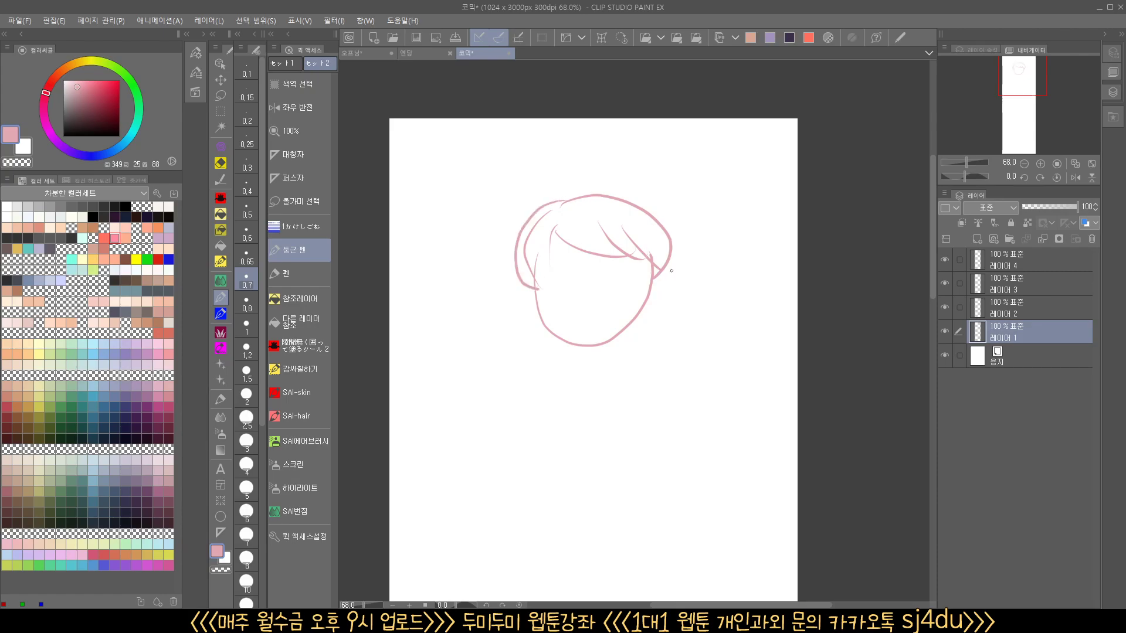
pyautogui.moveTo(651, 280); pyautogui.dragTo(642, 295)
pyautogui.moveTo(535, 282)
pyautogui.mouseDown()
pyautogui.moveTo(518, 294)
pyautogui.moveTo(535, 303)
pyautogui.mouseUp()
# - Fill the face area with a light peach skin colour on 레이어 2
pyautogui.click(1018, 314)
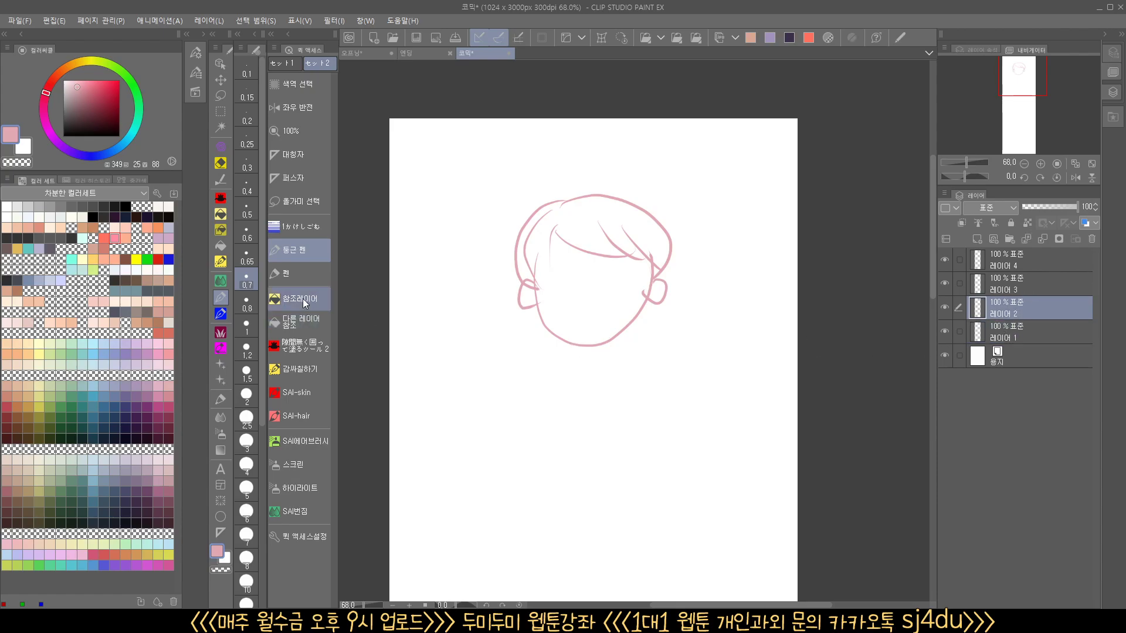
pyautogui.click(114, 227)
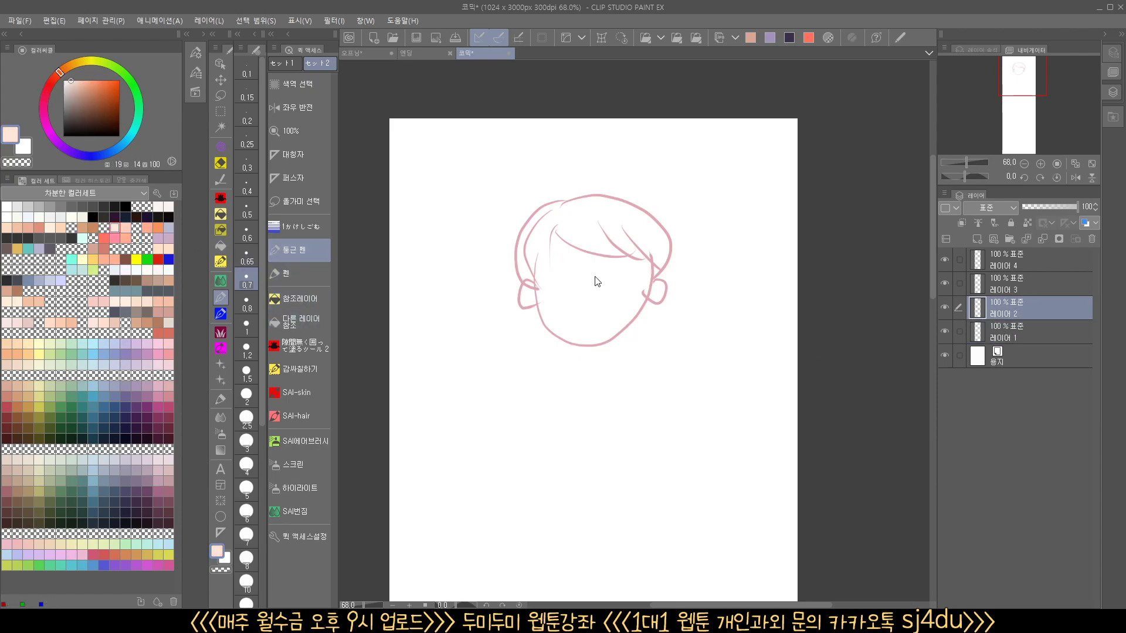
pyautogui.moveTo(606, 280)
pyautogui.mouseDown()
pyautogui.moveTo(623, 232)
pyautogui.moveTo(612, 222)
pyautogui.moveTo(567, 267)
pyautogui.moveTo(572, 232)
pyautogui.moveTo(534, 245)
pyautogui.moveTo(560, 321)
pyautogui.moveTo(574, 275)
pyautogui.moveTo(606, 263)
pyautogui.moveTo(632, 304)
pyautogui.moveTo(645, 291)
pyautogui.moveTo(603, 332)
pyautogui.moveTo(565, 330)
pyautogui.moveTo(544, 260)
pyautogui.moveTo(598, 269)
pyautogui.moveTo(598, 331)
pyautogui.moveTo(639, 267)
pyautogui.mouseUp()
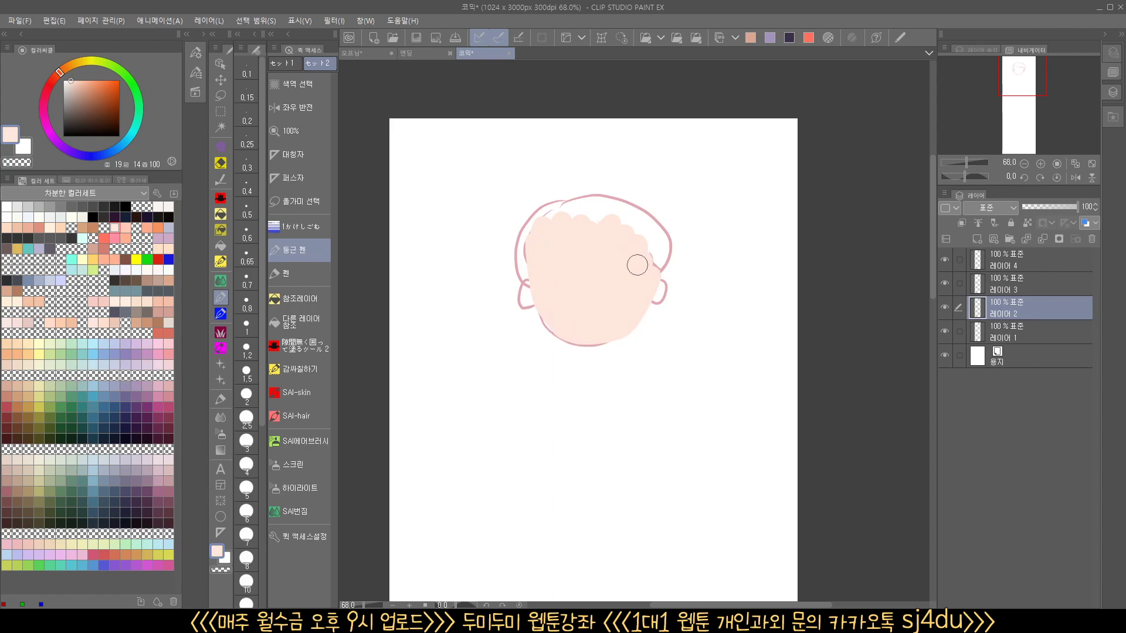
# - Move 레이어 1 with the line sketch above 레이어 4 at the head of the layer stack
pyautogui.click(1037, 331)
pyautogui.click(945, 332)
pyautogui.click(945, 332)
pyautogui.keyDown('ctrl'); pyautogui.click(1039, 259); pyautogui.keyUp('ctrl')
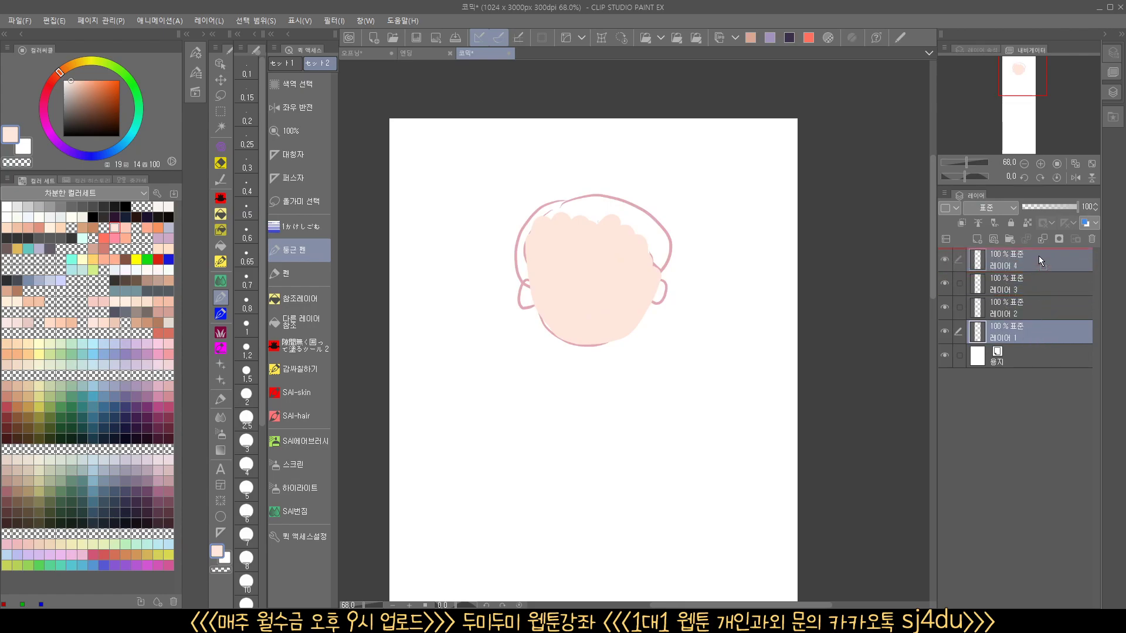
pyautogui.moveTo(1039, 258); pyautogui.dragTo(1039, 253)
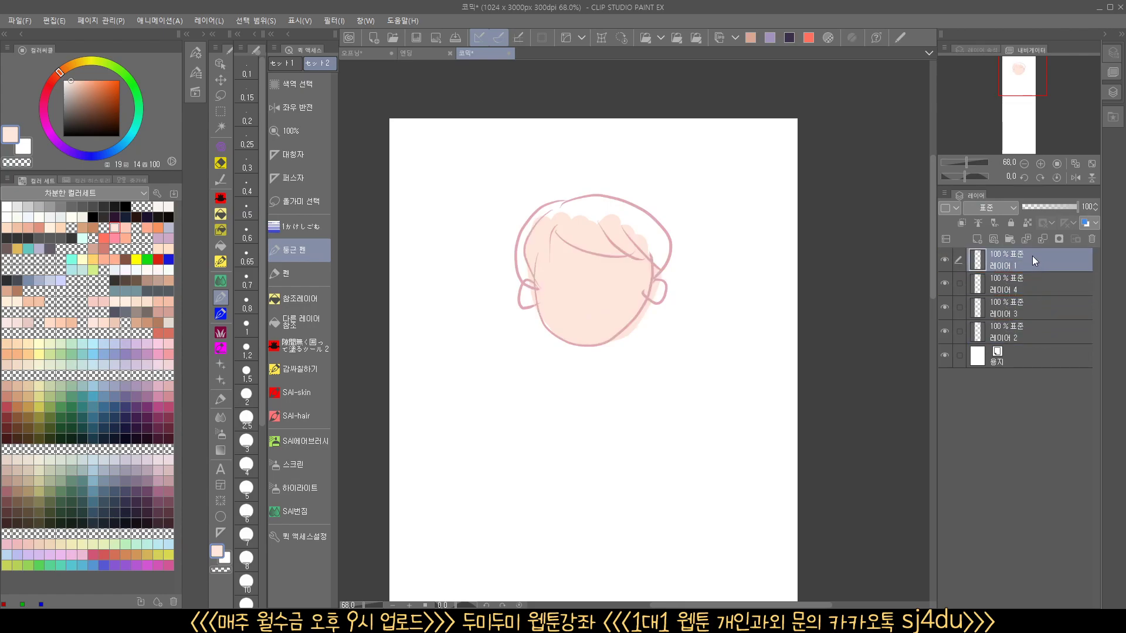
# - Extend the peach base colour on 레이어 2 over the hair, both ears and the chin
pyautogui.click(1018, 335)
pyautogui.moveTo(639, 239)
pyautogui.mouseDown()
pyautogui.moveTo(625, 218)
pyautogui.moveTo(542, 221)
pyautogui.moveTo(526, 260)
pyautogui.moveTo(562, 205)
pyautogui.moveTo(528, 250)
pyautogui.moveTo(532, 285)
pyautogui.moveTo(540, 237)
pyautogui.moveTo(629, 215)
pyautogui.moveTo(657, 275)
pyautogui.moveTo(641, 295)
pyautogui.moveTo(649, 252)
pyautogui.moveTo(612, 225)
pyautogui.moveTo(618, 210)
pyautogui.moveTo(654, 298)
pyautogui.moveTo(662, 270)
pyautogui.mouseUp()
pyautogui.moveTo(530, 271); pyautogui.dragTo(534, 295)
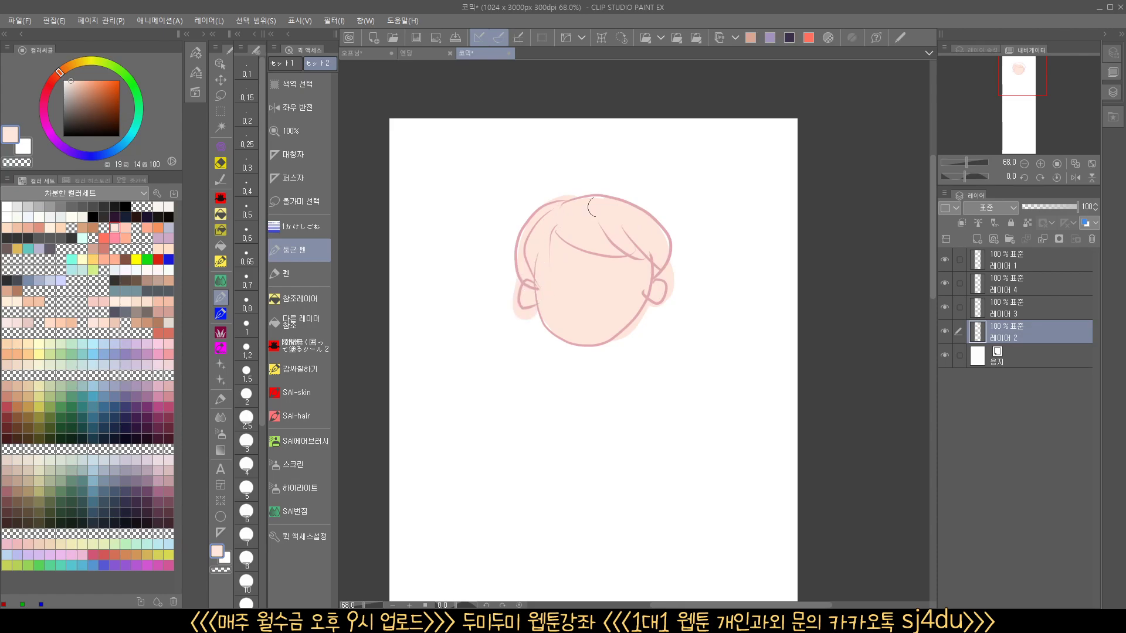
pyautogui.moveTo(609, 335); pyautogui.dragTo(566, 340)
# - Delete the blank 레이어 4 and toggle the visibility of 레이어 3 off and on
pyautogui.click(1026, 287)
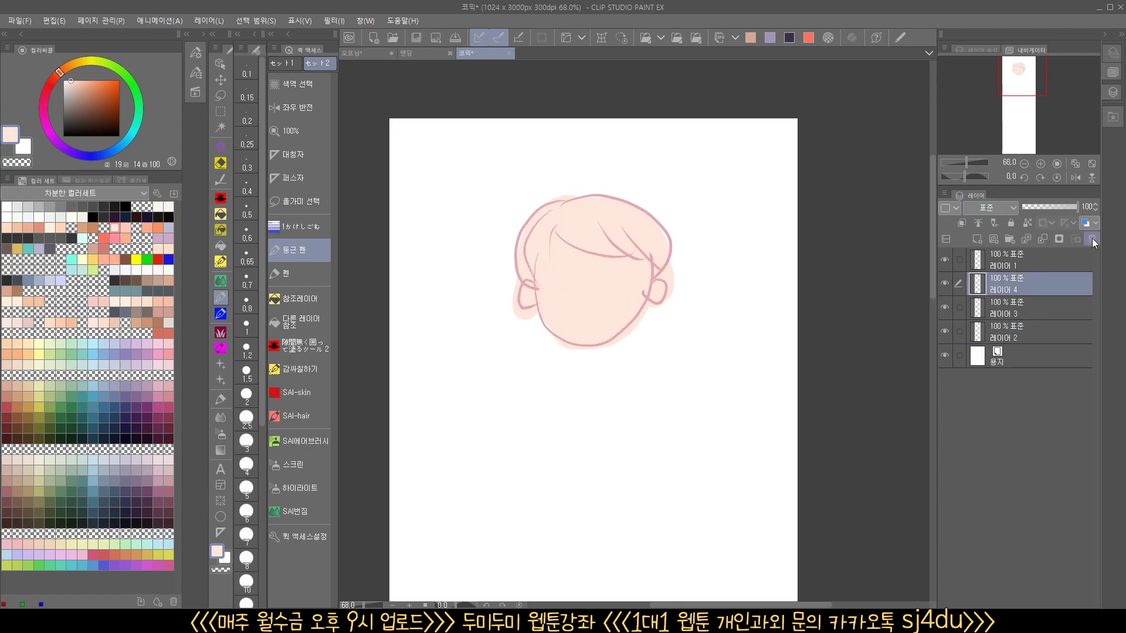
pyautogui.click(1091, 239)
pyautogui.click(1091, 239)
pyautogui.click(944, 283)
pyautogui.click(944, 283)
# - Clip 레이어 3 to the layer below, set its blending mode to 곱하기 and its opacity to 52%
pyautogui.click(961, 223)
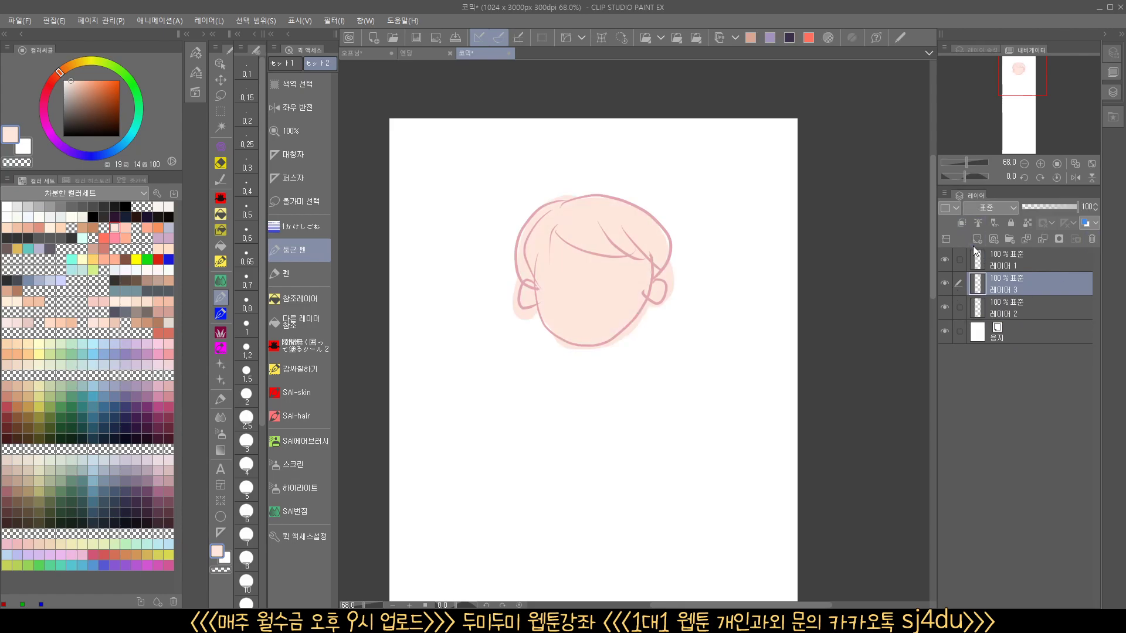
pyautogui.click(962, 223)
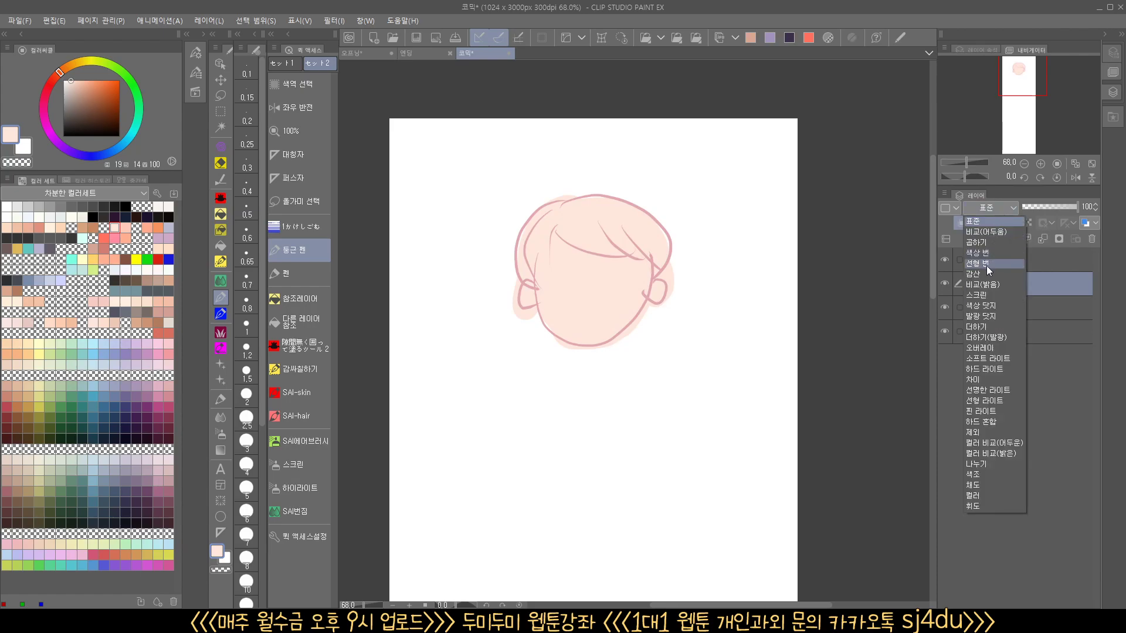
pyautogui.click(985, 242)
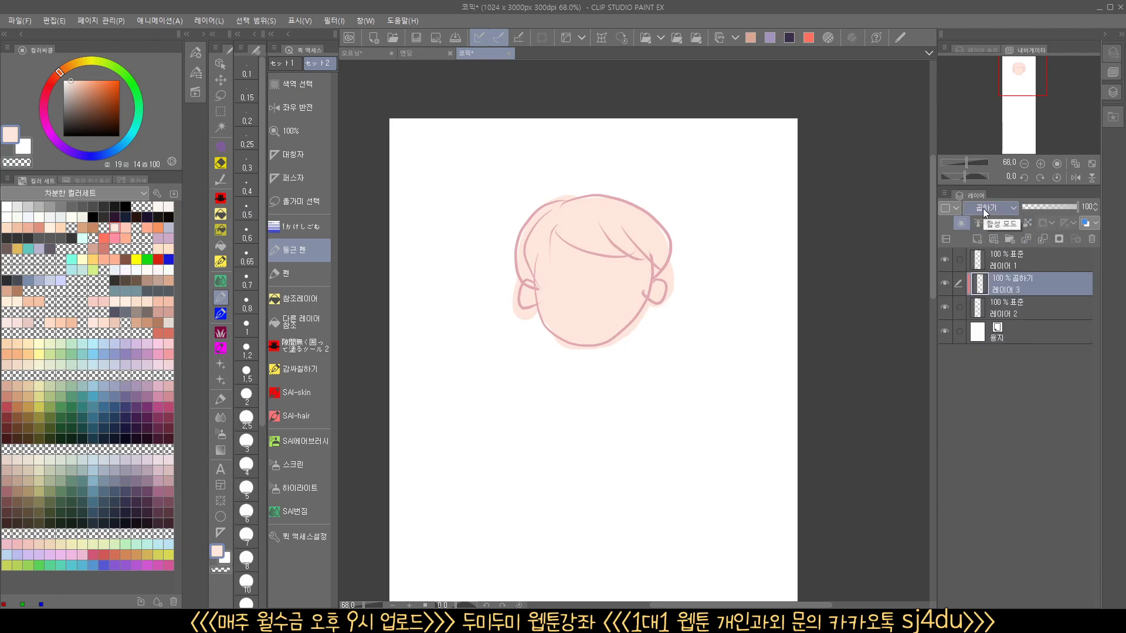
pyautogui.click(1050, 208)
pyautogui.click(114, 238)
pyautogui.moveTo(647, 253); pyautogui.dragTo(598, 345)
pyautogui.hotkey('ctrl', 'z')
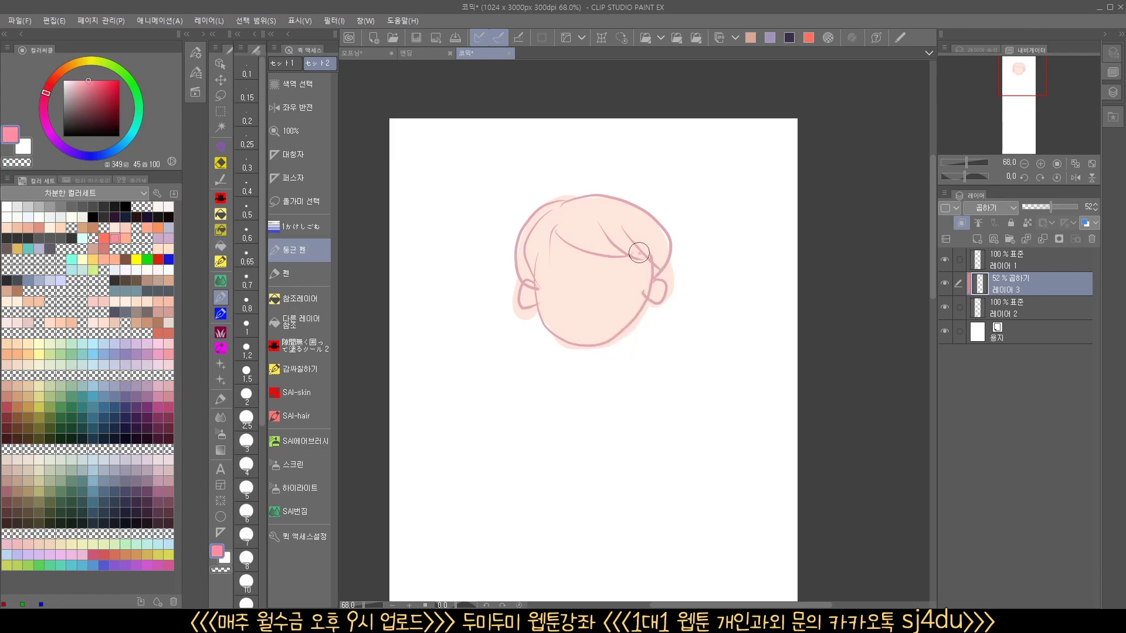
pyautogui.moveTo(640, 254); pyautogui.dragTo(617, 318)
pyautogui.hotkey('ctrl', 'z')
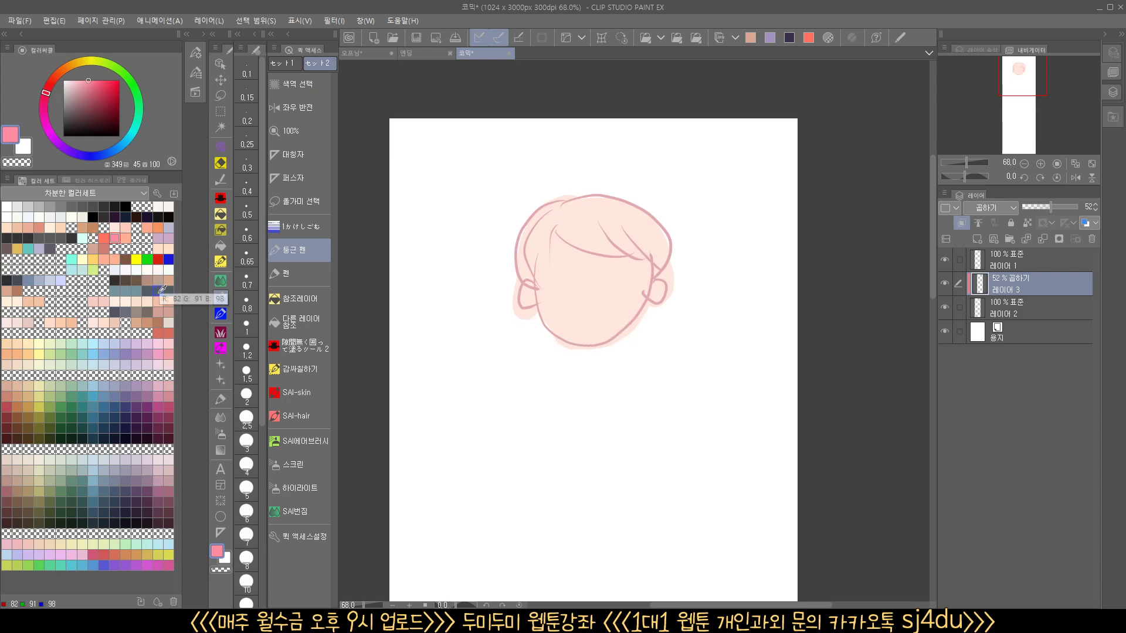
# - Paint tan shadows on 레이어 3 along the far side of the head, its ear and beneath the fringe
pyautogui.click(750, 38)
pyautogui.moveTo(642, 251)
pyautogui.mouseDown()
pyautogui.moveTo(597, 346)
pyautogui.moveTo(646, 282)
pyautogui.moveTo(654, 245)
pyautogui.moveTo(659, 278)
pyautogui.moveTo(627, 329)
pyautogui.moveTo(668, 249)
pyautogui.moveTo(664, 301)
pyautogui.moveTo(669, 256)
pyautogui.moveTo(645, 206)
pyautogui.moveTo(642, 275)
pyautogui.moveTo(644, 212)
pyautogui.moveTo(670, 262)
pyautogui.moveTo(658, 224)
pyautogui.moveTo(655, 278)
pyautogui.moveTo(608, 344)
pyautogui.moveTo(620, 324)
pyautogui.moveTo(609, 334)
pyautogui.moveTo(598, 256)
pyautogui.moveTo(647, 247)
pyautogui.moveTo(603, 254)
pyautogui.moveTo(633, 247)
pyautogui.mouseUp()
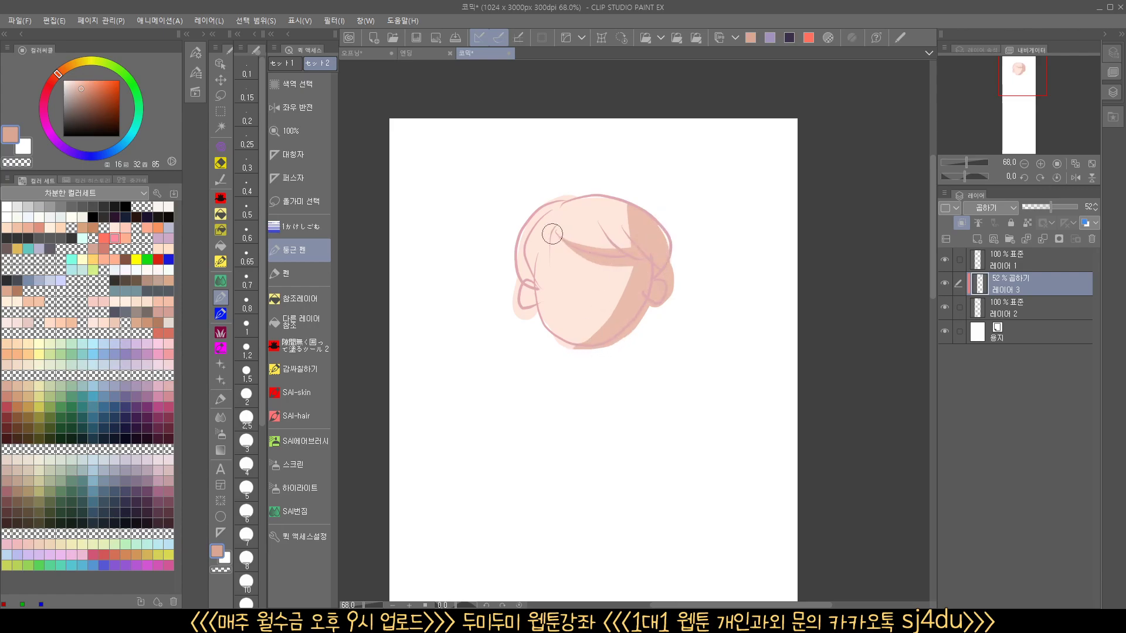
pyautogui.moveTo(555, 235); pyautogui.dragTo(536, 281)
# - Paint the fringe and the hair on the unshaded side of the head red on 레이어 3
pyautogui.click(158, 259)
pyautogui.click(557, 198)
pyautogui.moveTo(557, 199)
pyautogui.mouseDown()
pyautogui.moveTo(523, 274)
pyautogui.moveTo(580, 202)
pyautogui.mouseUp()
pyautogui.moveTo(513, 243); pyautogui.dragTo(516, 258)
pyautogui.moveTo(563, 196)
pyautogui.mouseDown()
pyautogui.moveTo(621, 206)
pyautogui.moveTo(563, 246)
pyautogui.moveTo(633, 223)
pyautogui.moveTo(585, 226)
pyautogui.moveTo(619, 229)
pyautogui.mouseUp()
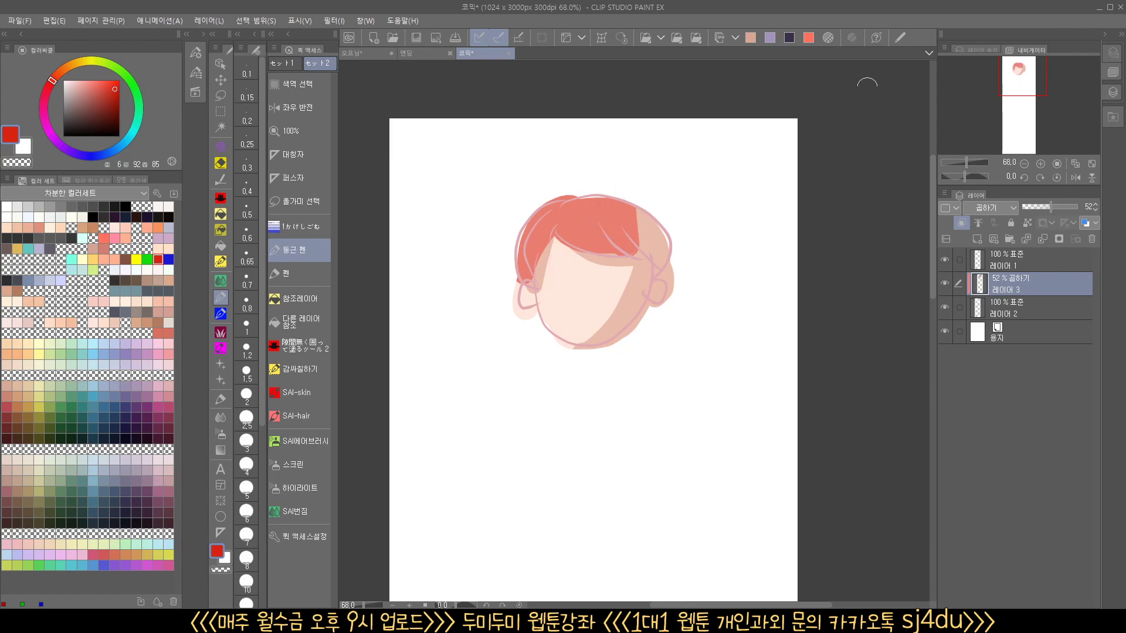
# - Rename 레이어 1 as 펜선 and 레이어 2 as 밑색
pyautogui.doubleClick(1009, 265)
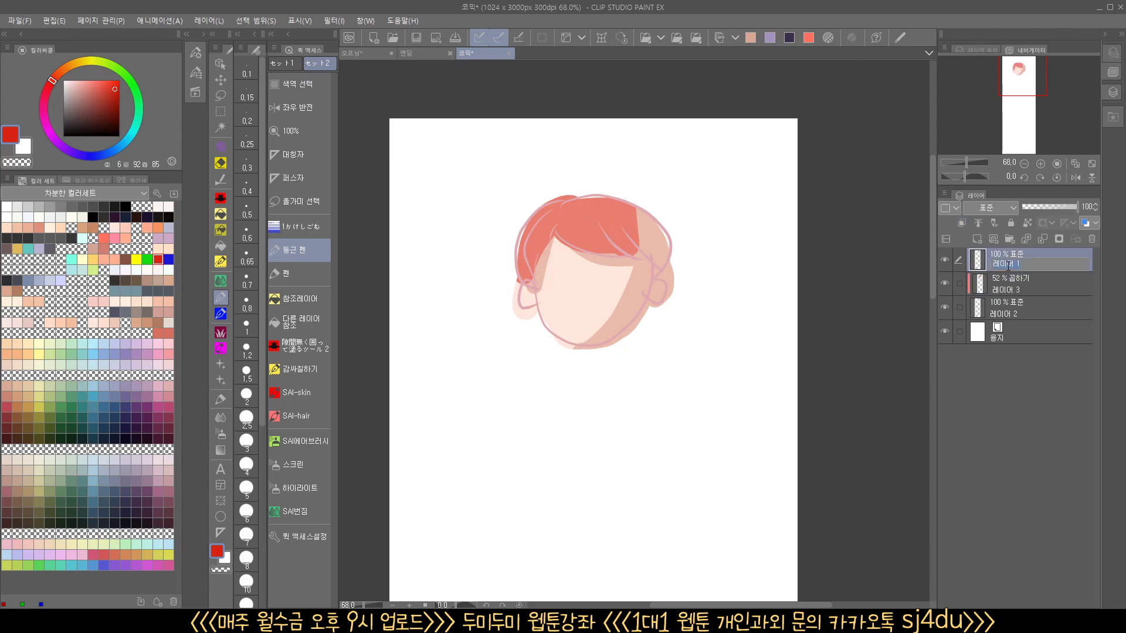
pyautogui.write('펜')
pyautogui.doubleClick(1018, 310)
pyautogui.write('밑색')
pyautogui.press('BackSpace')
pyautogui.press('BackSpace')
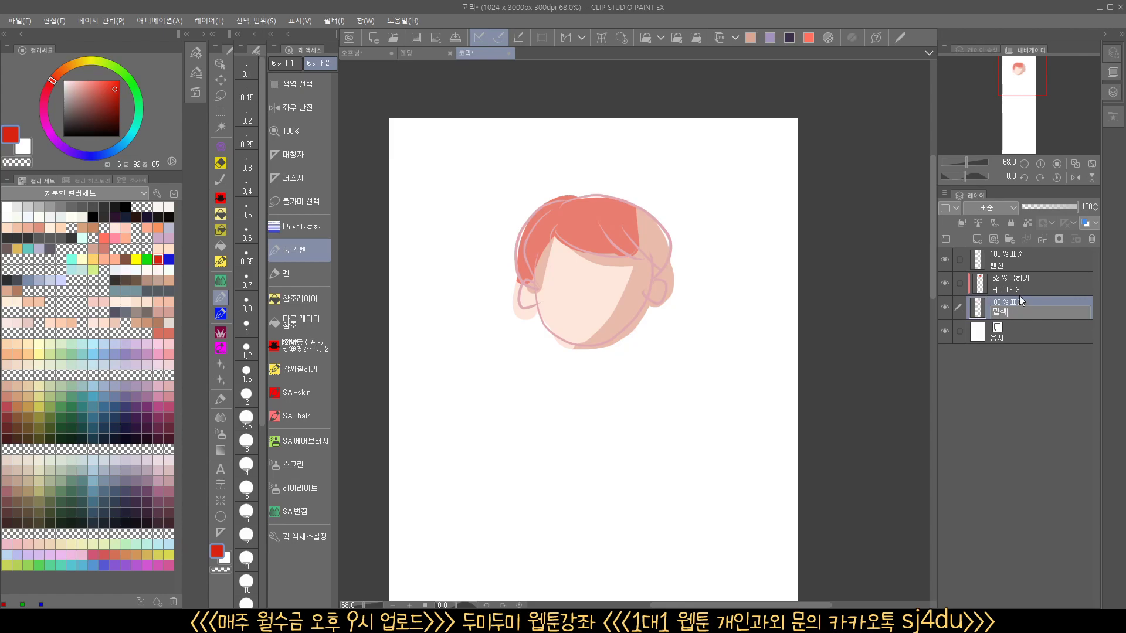
# - Rename 레이어 3 as 그림자
pyautogui.doubleClick(1022, 289)
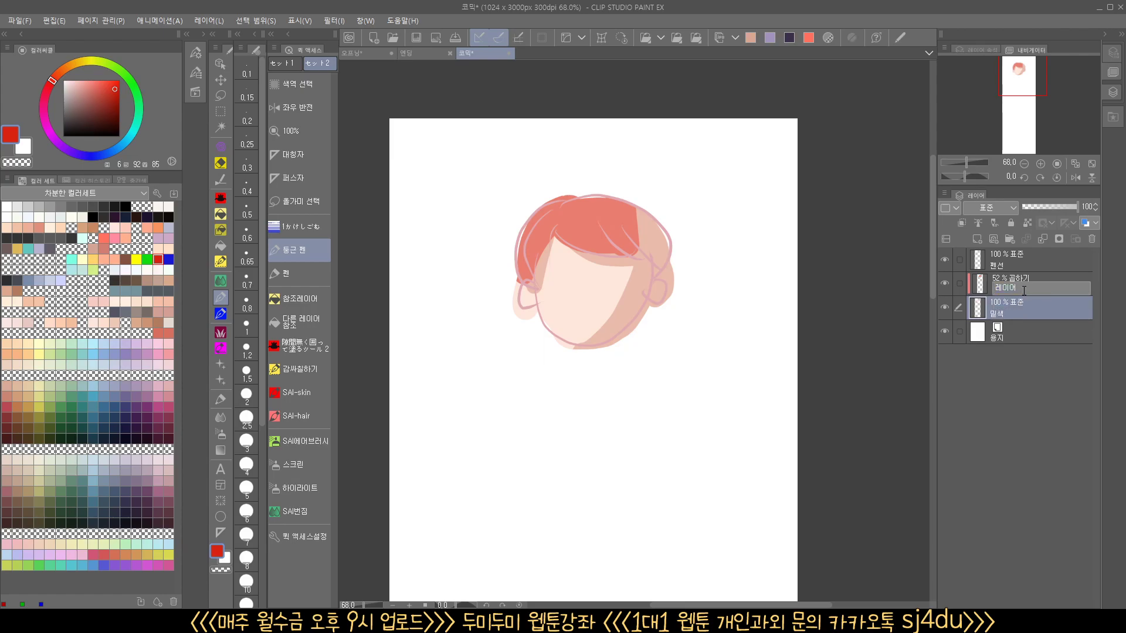
pyautogui.press('BackSpace')
pyautogui.press('BackSpace')
pyautogui.write('그림자')
pyautogui.press('Return')
# - Add a new raster layer directly below 밑색 and name it 배경
pyautogui.click(978, 240)
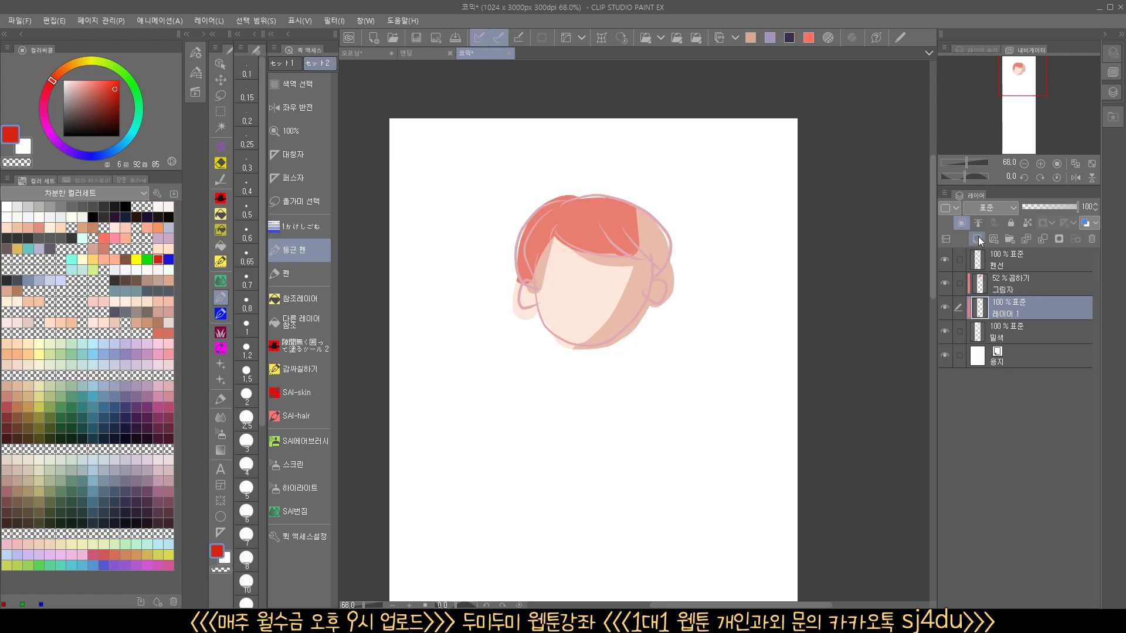
pyautogui.moveTo(1014, 308); pyautogui.dragTo(1015, 342)
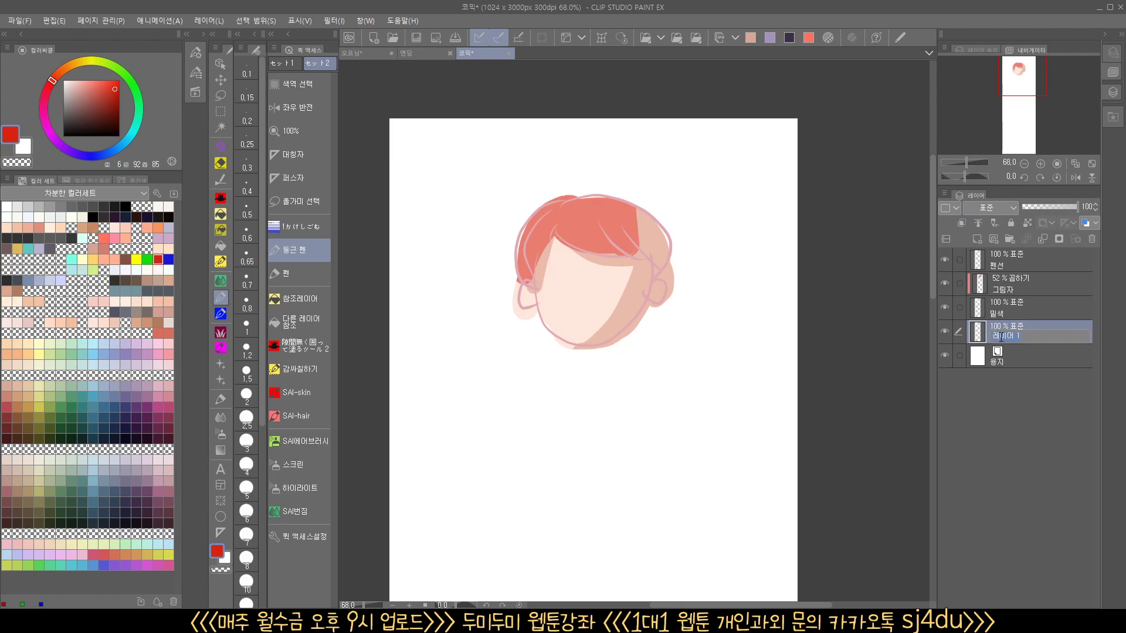
pyautogui.write('배경')
# - Paint a large tan oval behind the head on the 배경 layer
pyautogui.click(169, 281)
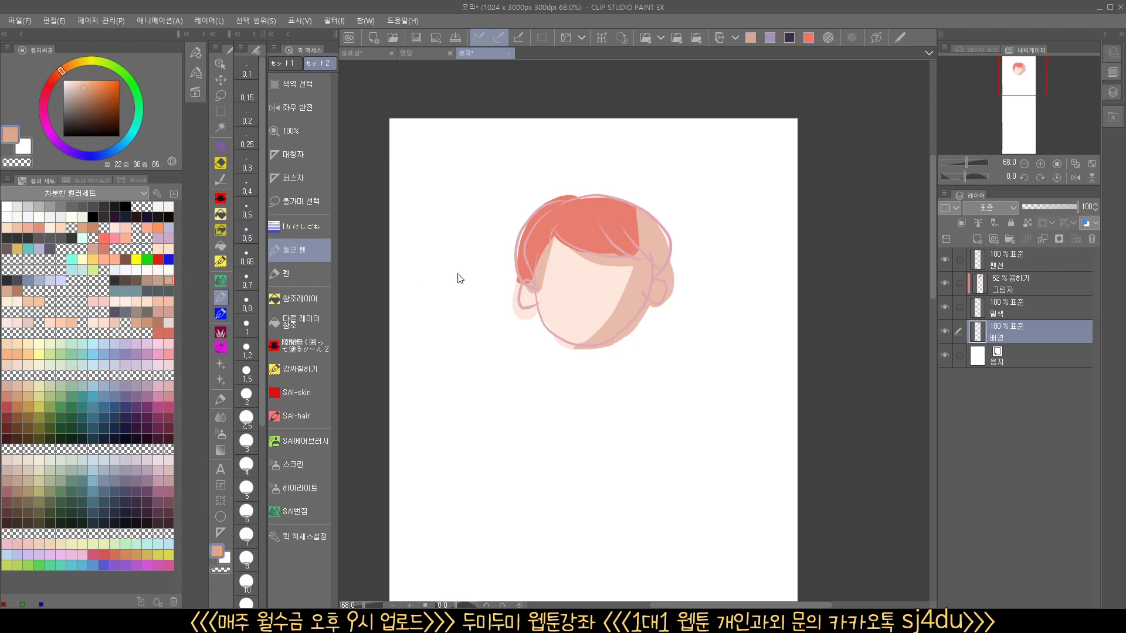
pyautogui.moveTo(527, 264)
pyautogui.mouseDown()
pyautogui.moveTo(496, 285)
pyautogui.moveTo(556, 221)
pyautogui.moveTo(523, 237)
pyautogui.moveTo(590, 279)
pyautogui.moveTo(623, 214)
pyautogui.moveTo(549, 243)
pyautogui.moveTo(562, 294)
pyautogui.moveTo(514, 246)
pyautogui.moveTo(508, 300)
pyautogui.moveTo(620, 278)
pyautogui.moveTo(602, 316)
pyautogui.moveTo(642, 326)
pyautogui.moveTo(677, 229)
pyautogui.moveTo(640, 194)
pyautogui.moveTo(556, 185)
pyautogui.moveTo(499, 207)
pyautogui.moveTo(477, 287)
pyautogui.moveTo(547, 337)
pyautogui.moveTo(657, 327)
pyautogui.moveTo(720, 267)
pyautogui.moveTo(674, 200)
pyautogui.moveTo(564, 184)
pyautogui.moveTo(510, 198)
pyautogui.moveTo(474, 308)
pyautogui.moveTo(586, 346)
pyautogui.mouseUp()
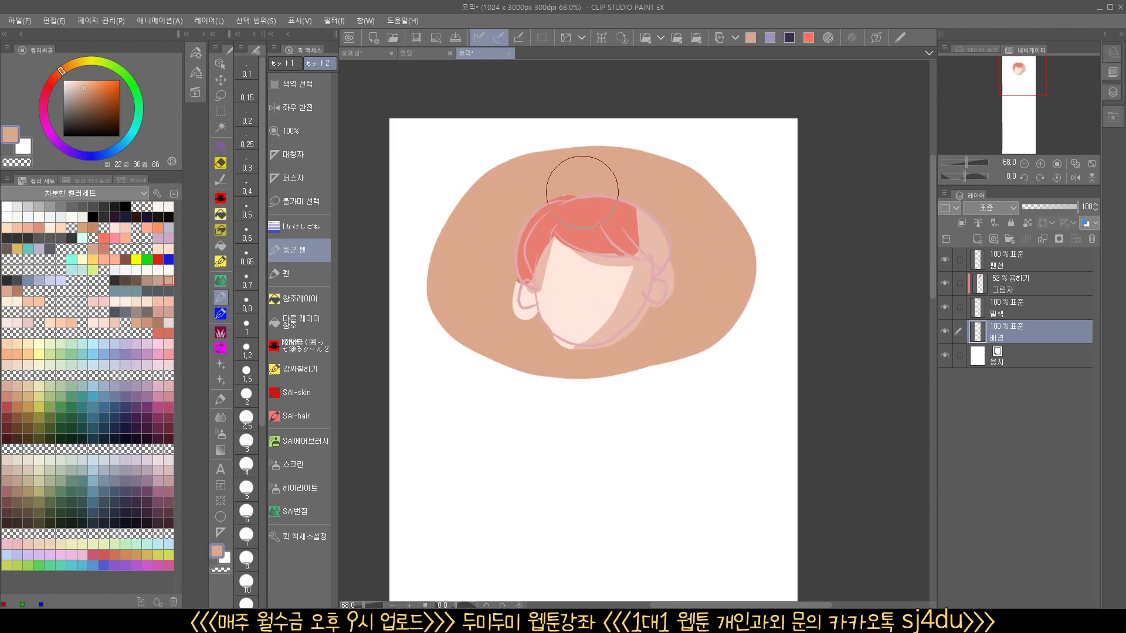
pyautogui.click(1019, 264)
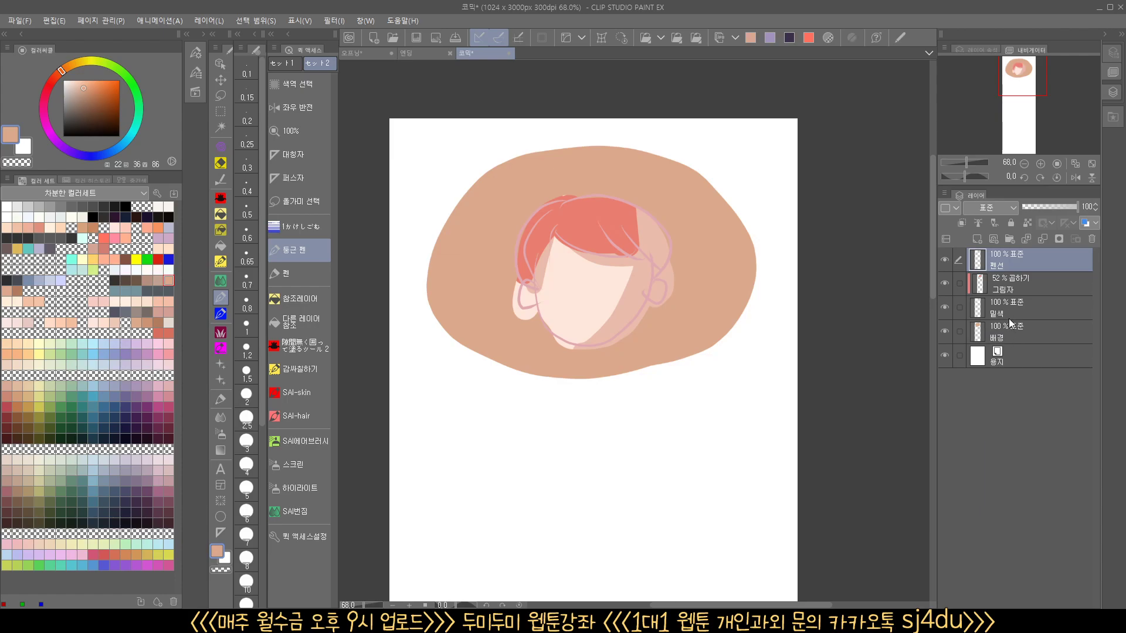
pyautogui.click(1008, 318)
pyautogui.click(1012, 289)
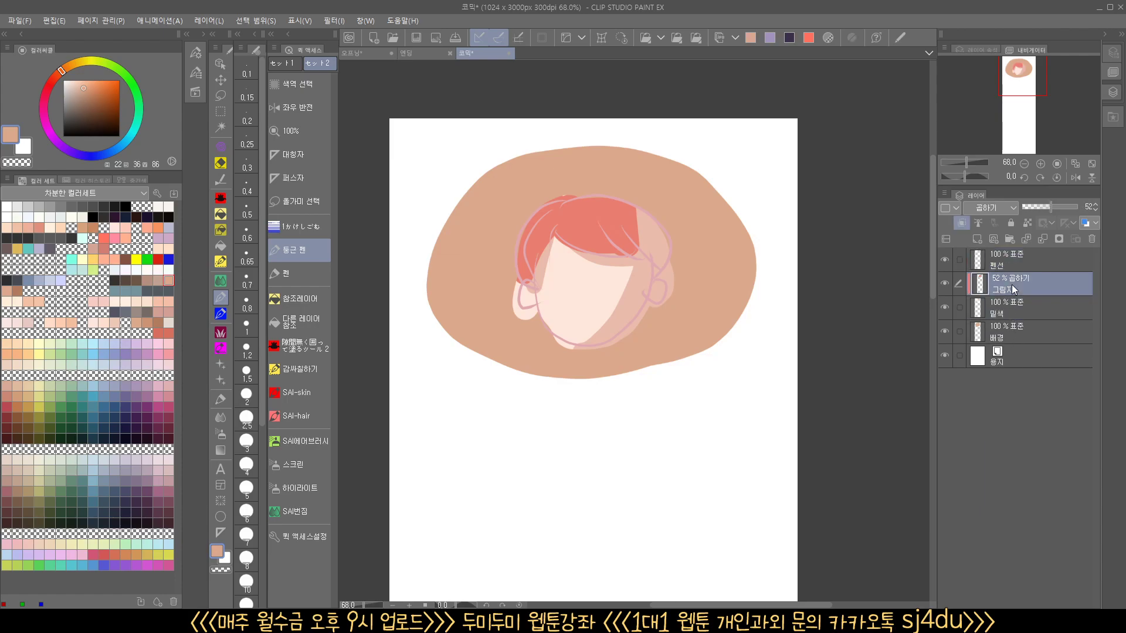
pyautogui.click(1000, 342)
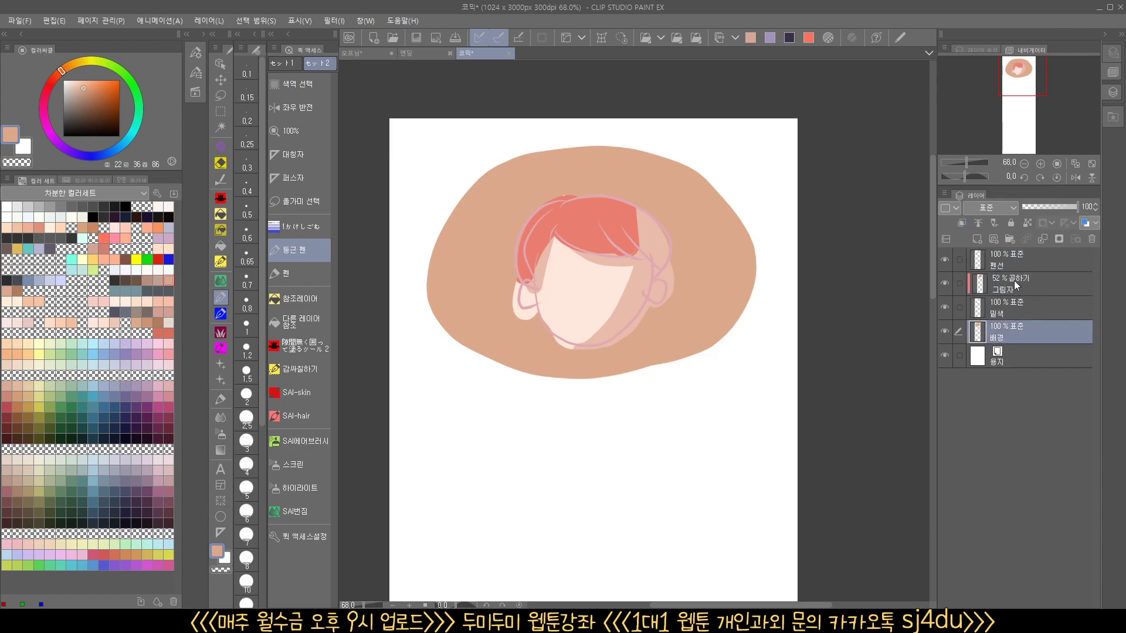
# - Create a layer folder above 펜선, move the four drawing layers into it and collapse it
pyautogui.click(1014, 265)
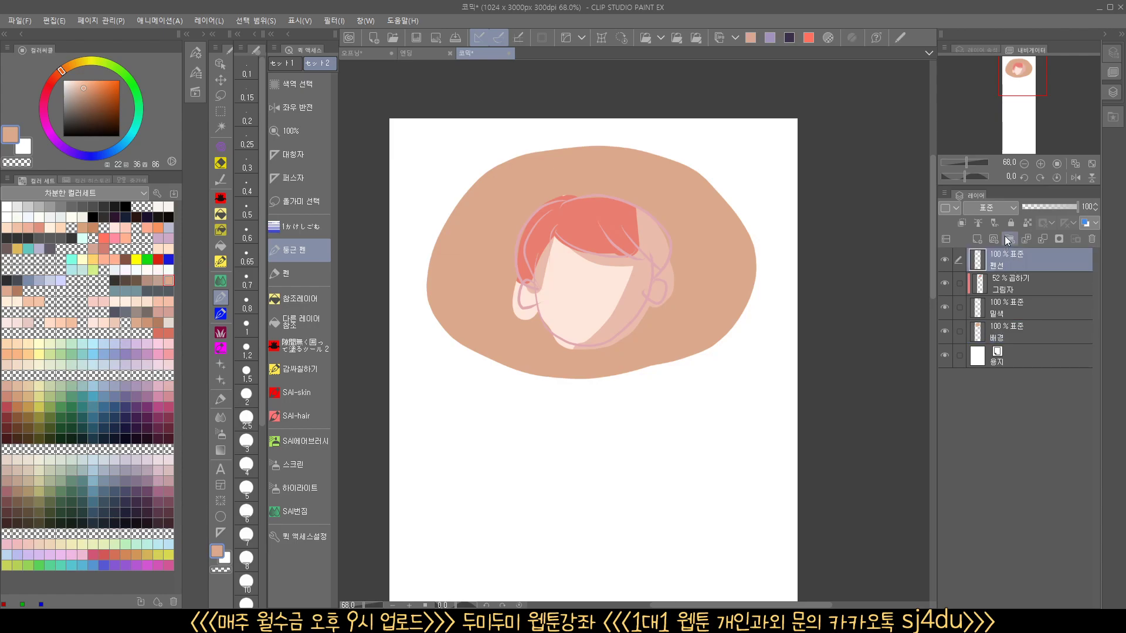
pyautogui.click(1008, 239)
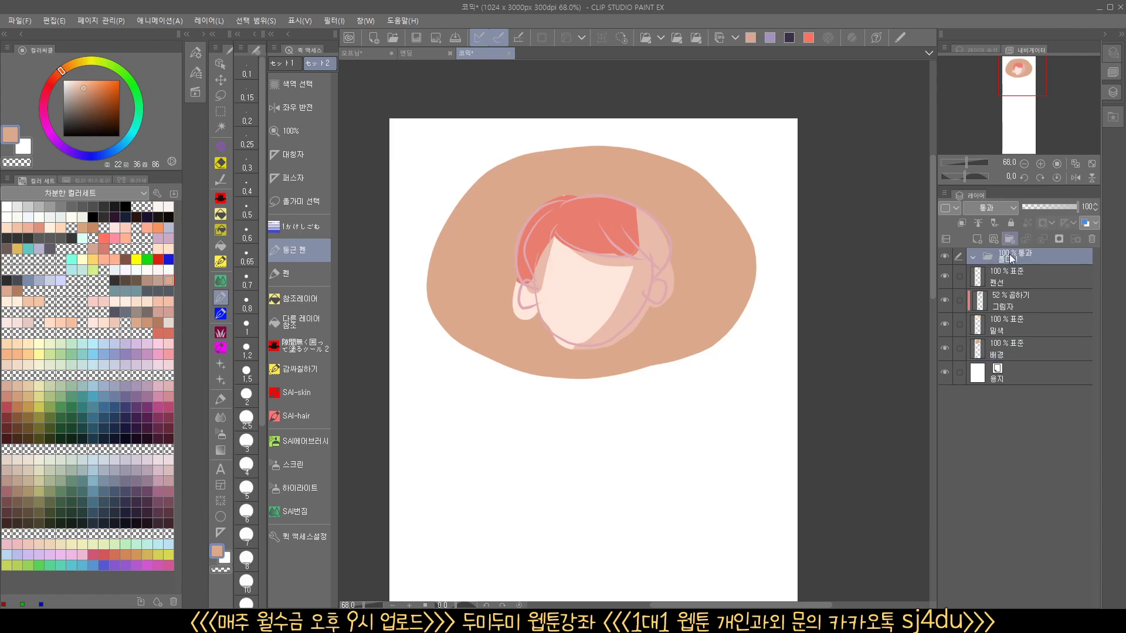
pyautogui.keyDown('shift'); pyautogui.click(1018, 350); pyautogui.keyUp('shift')
pyautogui.moveTo(1019, 350); pyautogui.dragTo(1033, 257)
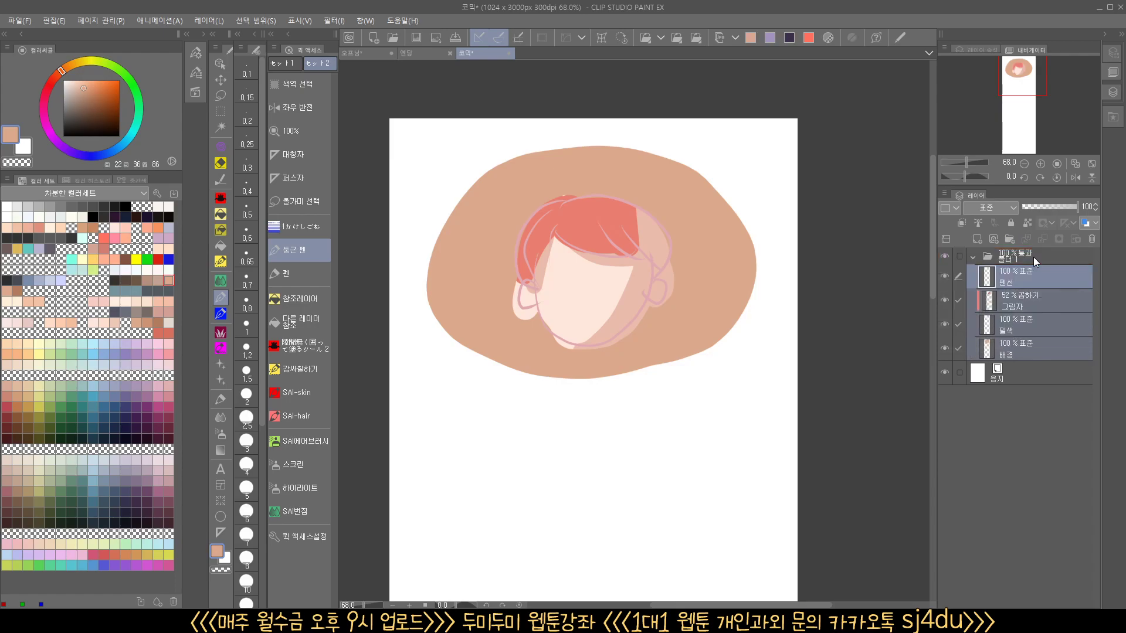
pyautogui.click(974, 256)
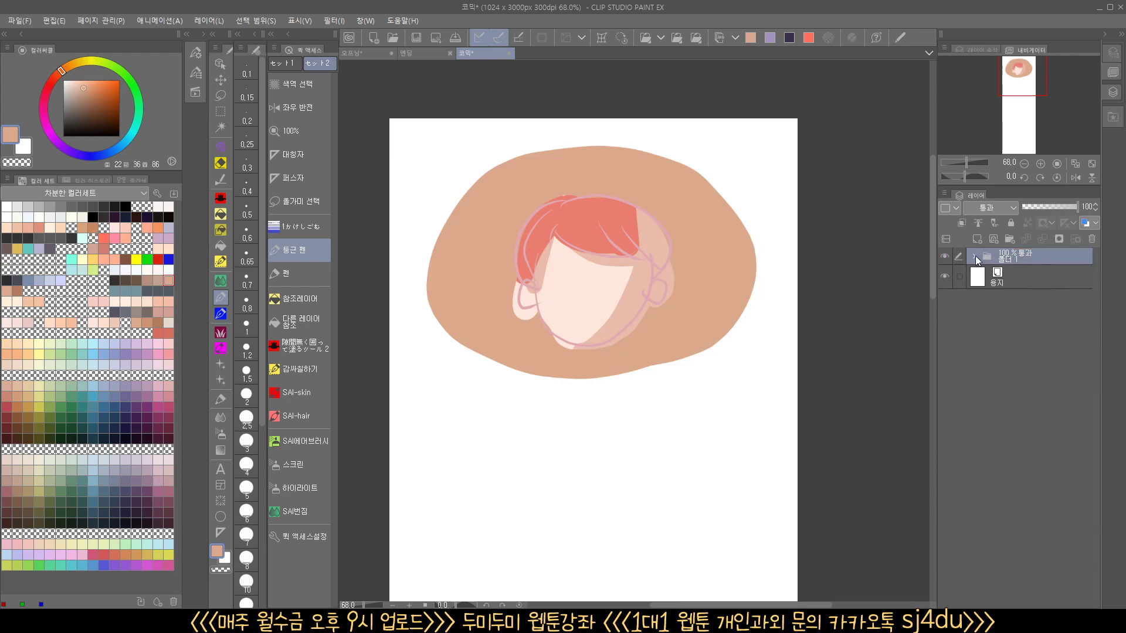
# - Create a second layer folder containing a new raster layer, and set that layer's blending mode to 더하기(발광)
pyautogui.click(1007, 239)
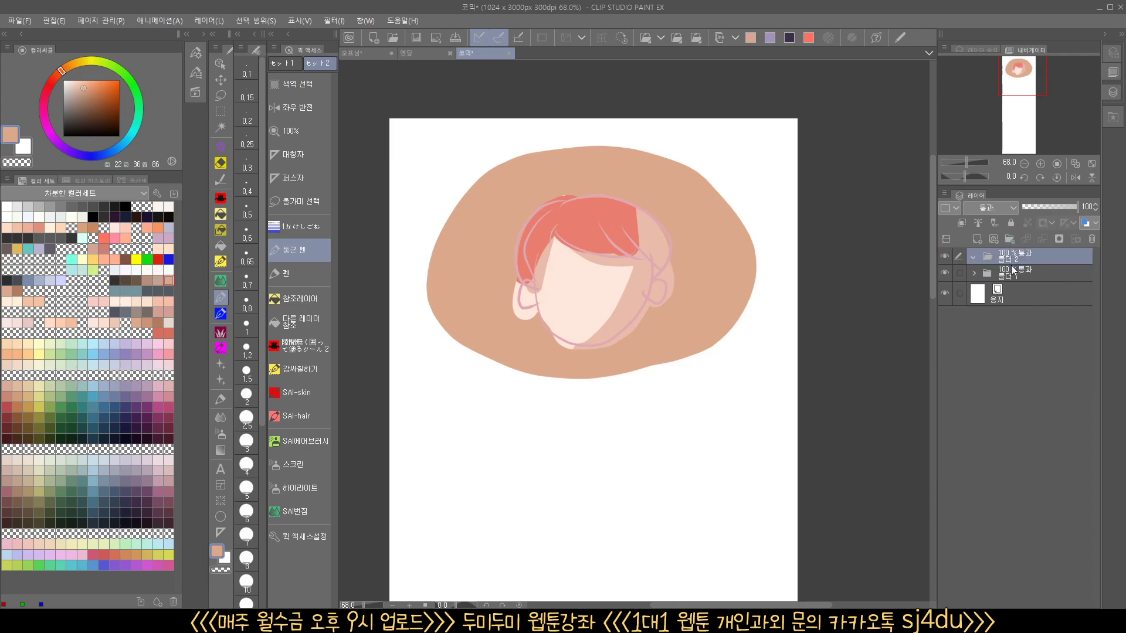
pyautogui.click(975, 238)
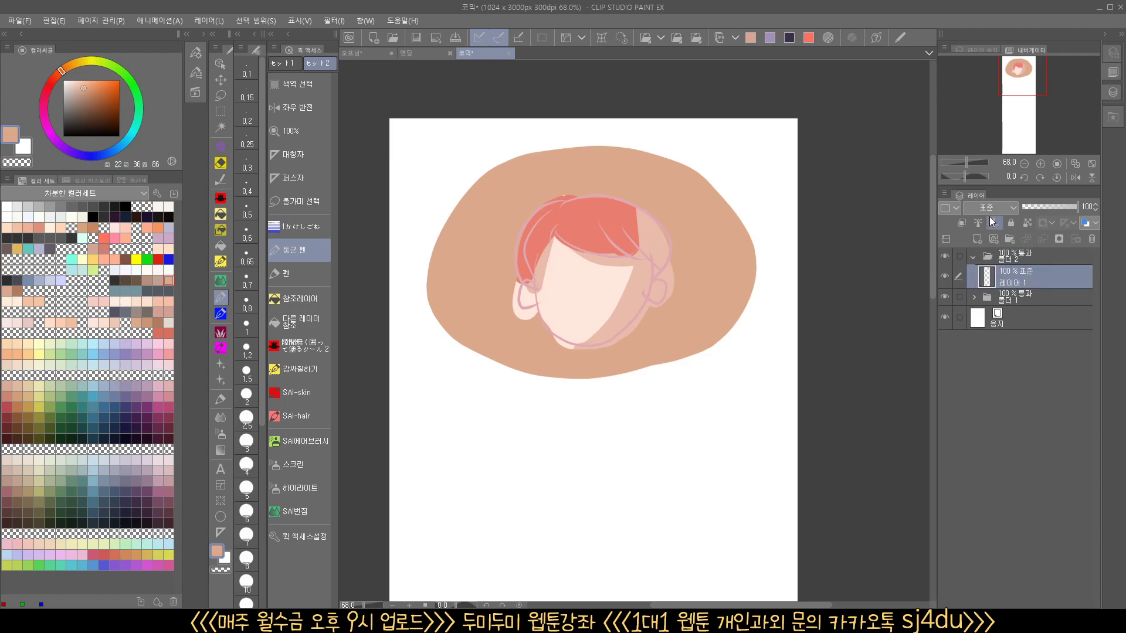
pyautogui.click(989, 208)
pyautogui.click(984, 294)
pyautogui.click(987, 208)
pyautogui.click(993, 337)
# - Airbrush a soft glow over the upper-left part of the head and background on the 더하기(발광) layer
pyautogui.click(304, 441)
pyautogui.moveTo(575, 182)
pyautogui.mouseDown()
pyautogui.moveTo(525, 169)
pyautogui.moveTo(432, 240)
pyautogui.moveTo(695, 163)
pyautogui.moveTo(720, 174)
pyautogui.moveTo(471, 200)
pyautogui.moveTo(409, 292)
pyautogui.moveTo(579, 200)
pyautogui.moveTo(653, 204)
pyautogui.moveTo(428, 302)
pyautogui.moveTo(591, 157)
pyautogui.moveTo(646, 136)
pyautogui.moveTo(441, 187)
pyautogui.moveTo(391, 247)
pyautogui.moveTo(614, 148)
pyautogui.moveTo(675, 162)
pyautogui.moveTo(578, 171)
pyautogui.moveTo(452, 265)
pyautogui.moveTo(457, 327)
pyautogui.moveTo(507, 328)
pyautogui.mouseUp()
# - Set the blending mode of the folder containing the glow layer to 표준
pyautogui.click(1012, 256)
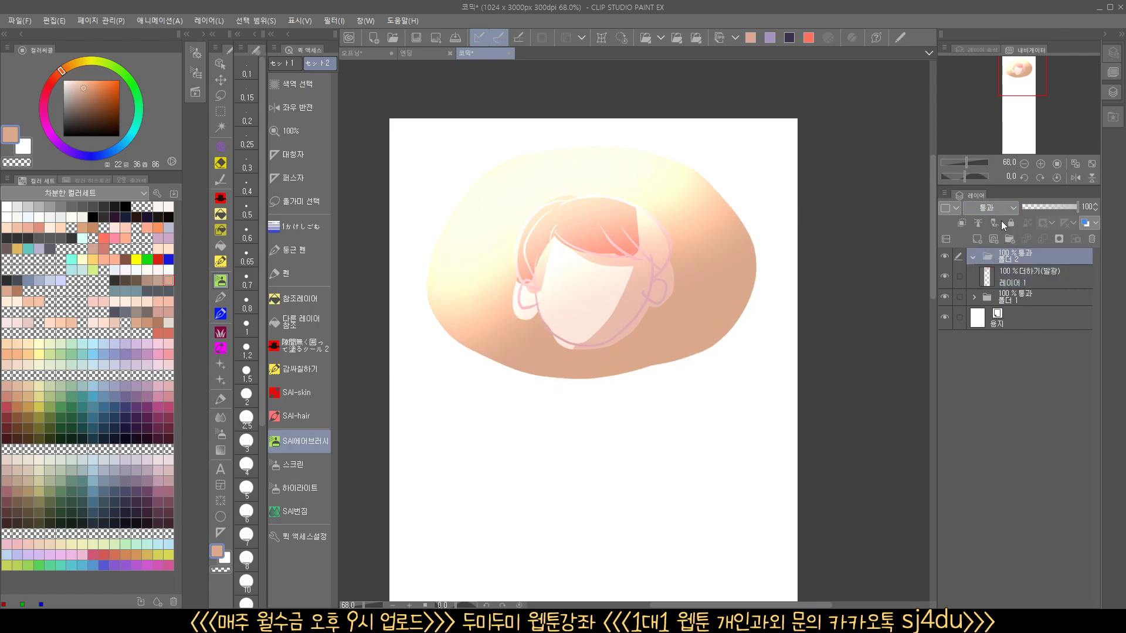
pyautogui.click(997, 208)
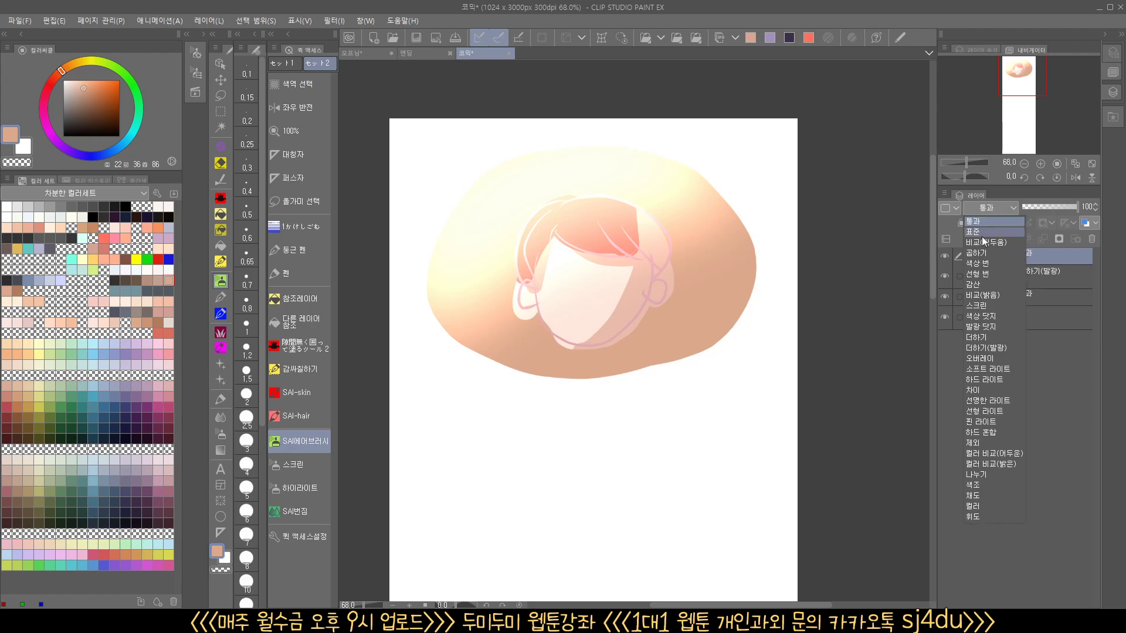
pyautogui.click(987, 233)
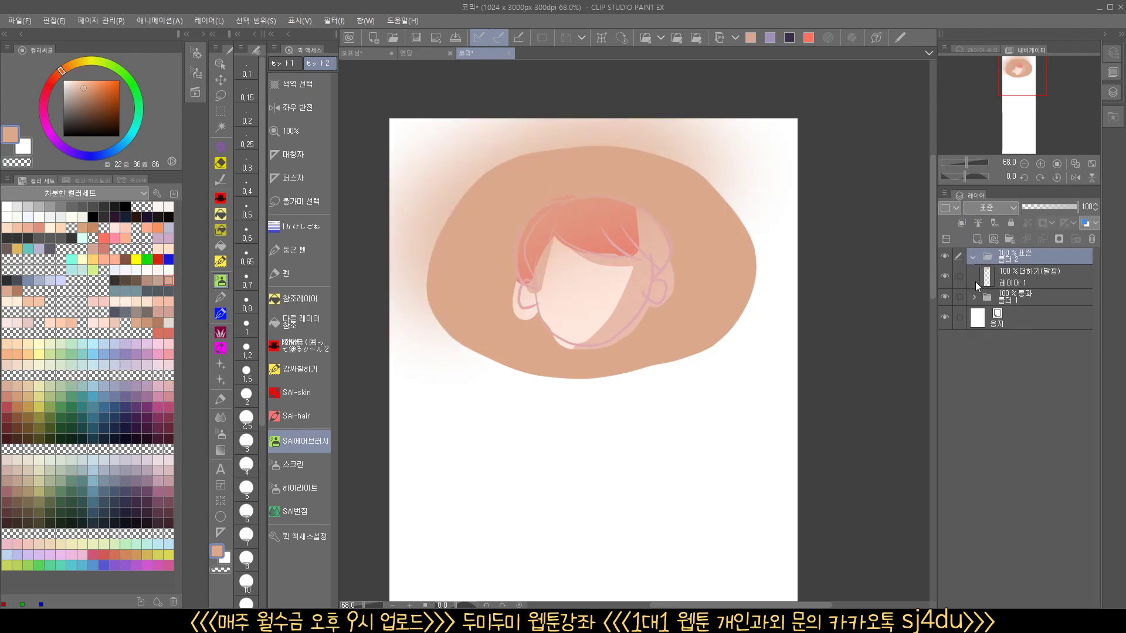
# - Set the blending mode of the folder containing the glow layer to 통과
pyautogui.click(1025, 276)
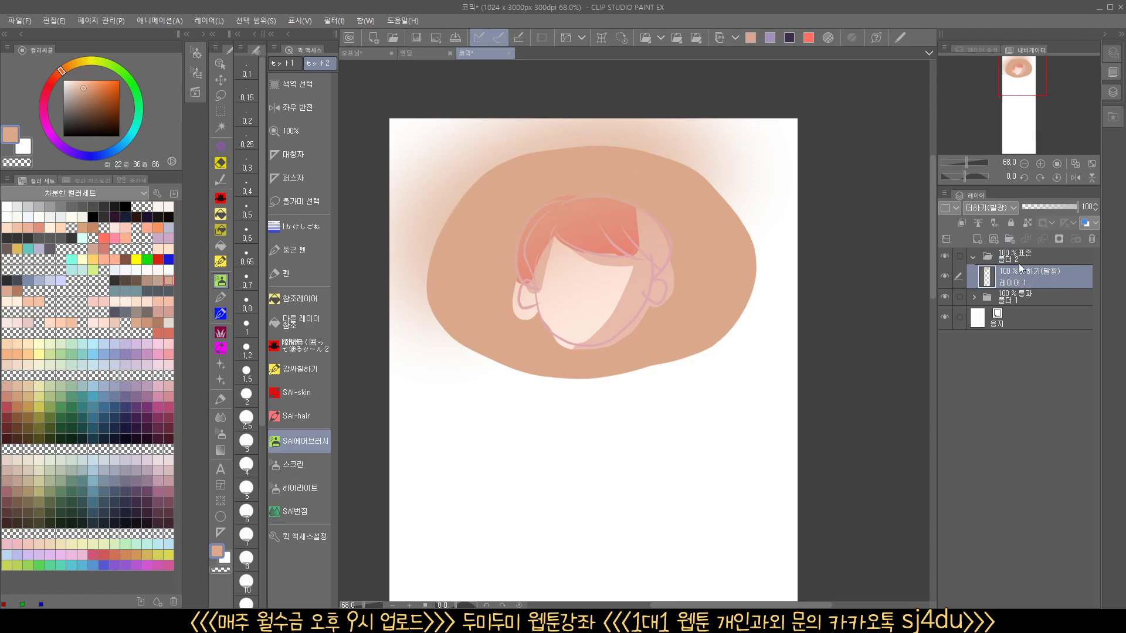
pyautogui.click(1017, 260)
pyautogui.click(990, 212)
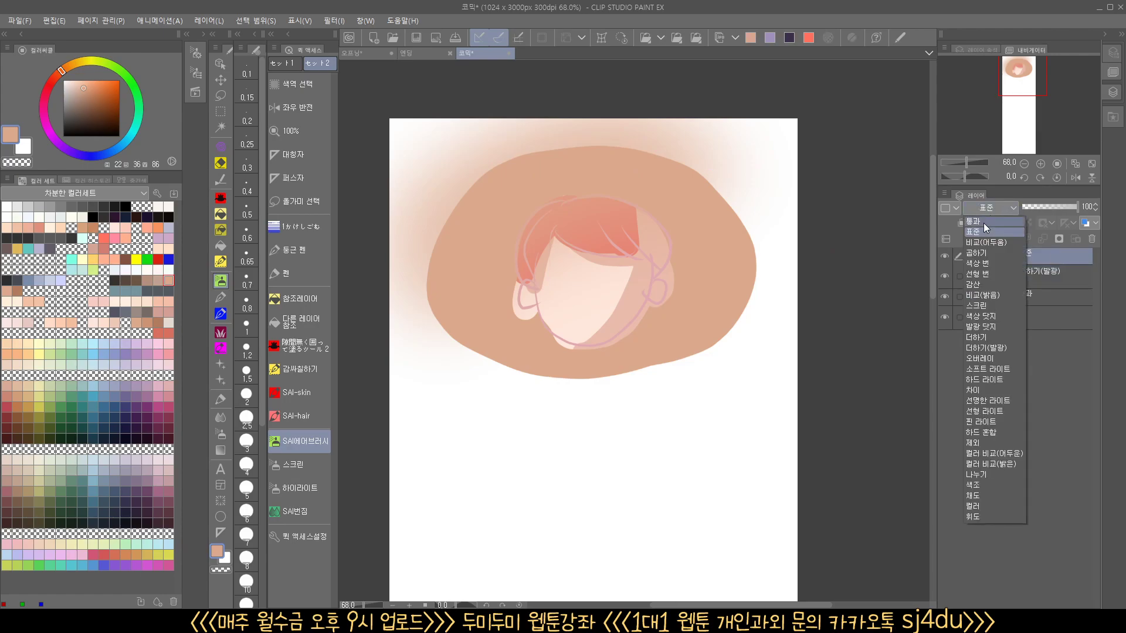
pyautogui.click(983, 223)
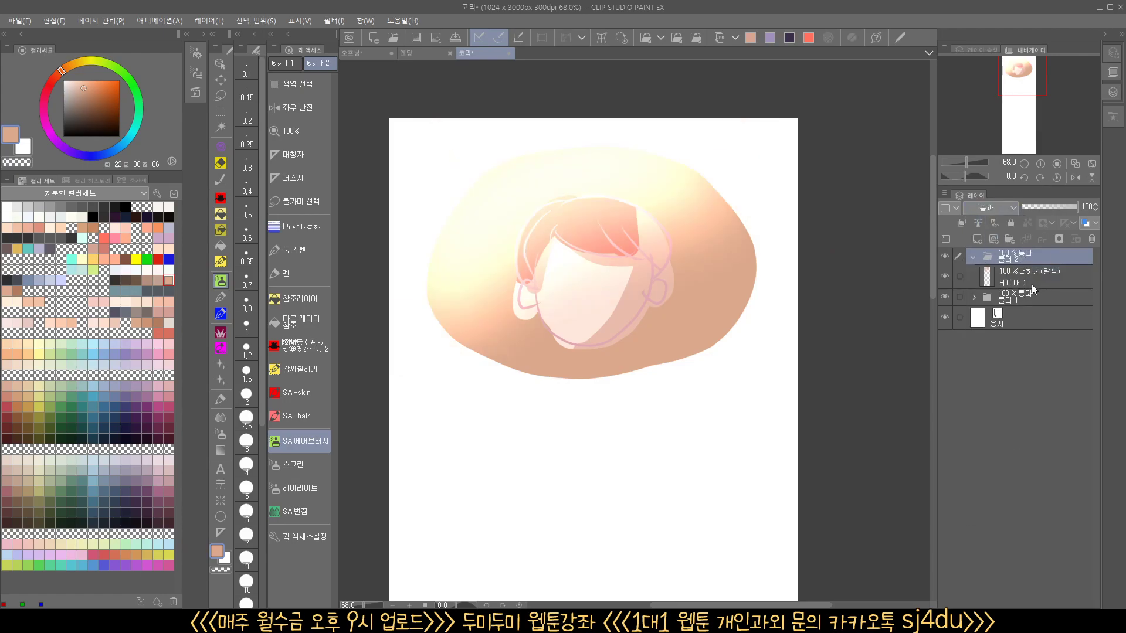
# - Add a raster layer above the glow layer, set it to 스크린 blending, and airbrush light over the lower-right part of the coloured shape
pyautogui.click(977, 238)
pyautogui.click(1004, 205)
pyautogui.click(1002, 282)
pyautogui.moveTo(672, 352)
pyautogui.mouseDown()
pyautogui.moveTo(627, 380)
pyautogui.moveTo(736, 306)
pyautogui.moveTo(666, 376)
pyautogui.moveTo(747, 320)
pyautogui.moveTo(722, 350)
pyautogui.moveTo(699, 359)
pyautogui.moveTo(743, 316)
pyautogui.moveTo(662, 373)
pyautogui.moveTo(744, 311)
pyautogui.moveTo(681, 354)
pyautogui.moveTo(737, 318)
pyautogui.moveTo(562, 400)
pyautogui.moveTo(658, 355)
pyautogui.moveTo(762, 279)
pyautogui.moveTo(727, 323)
pyautogui.moveTo(615, 386)
pyautogui.mouseUp()
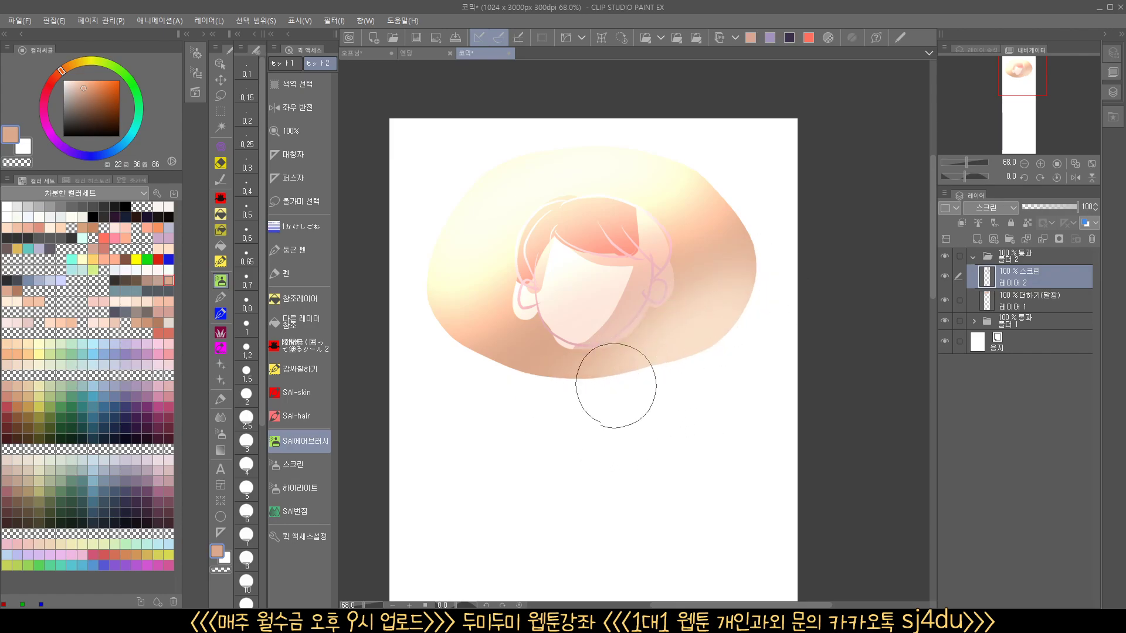
# - Hide and show the 더하기(발광) layer and the 스크린 layer one after the other to compare their effects
pyautogui.click(1042, 305)
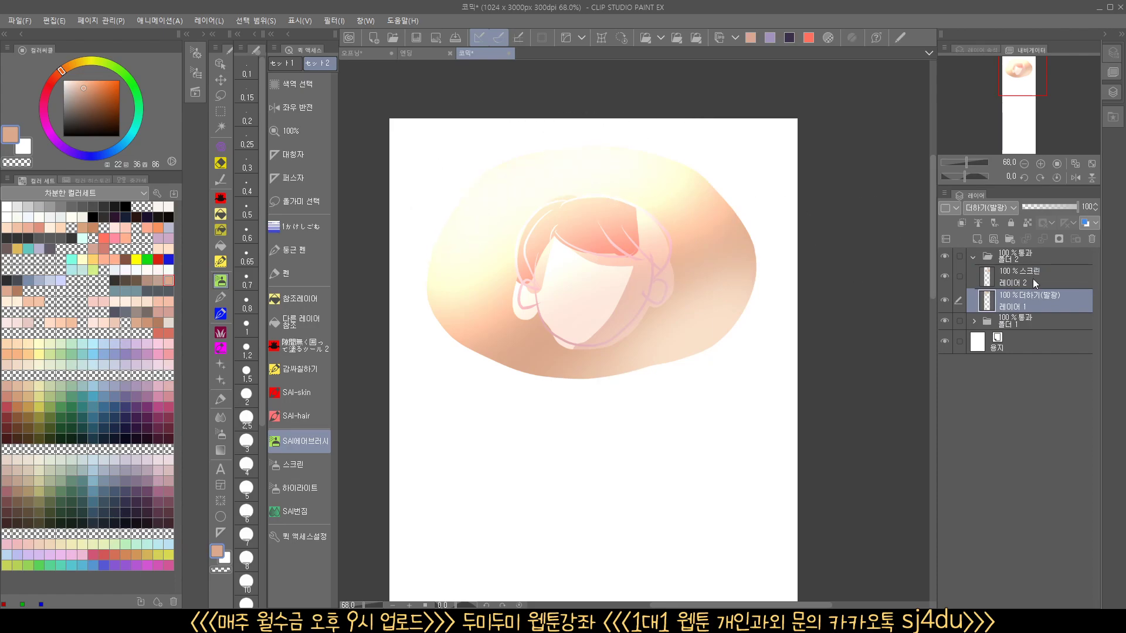
pyautogui.click(945, 301)
pyautogui.click(947, 301)
pyautogui.click(1036, 275)
pyautogui.click(944, 276)
pyautogui.click(945, 274)
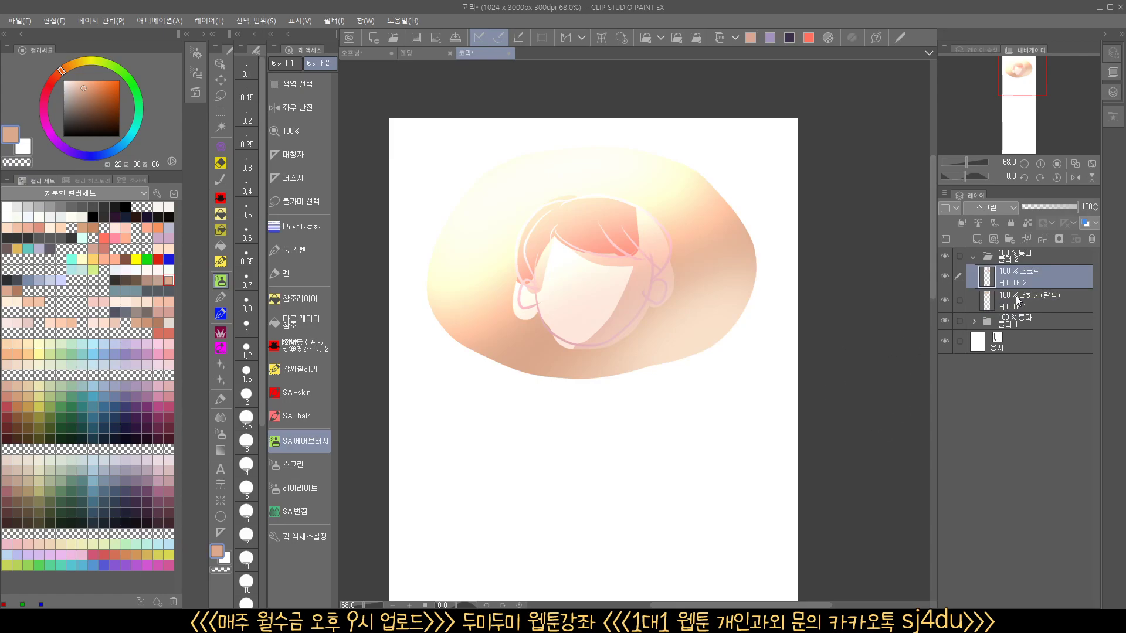
# - Expand the folder of drawing layers, and hide and show the 펜선 and 밑색 layers to see what each holds
pyautogui.click(973, 322)
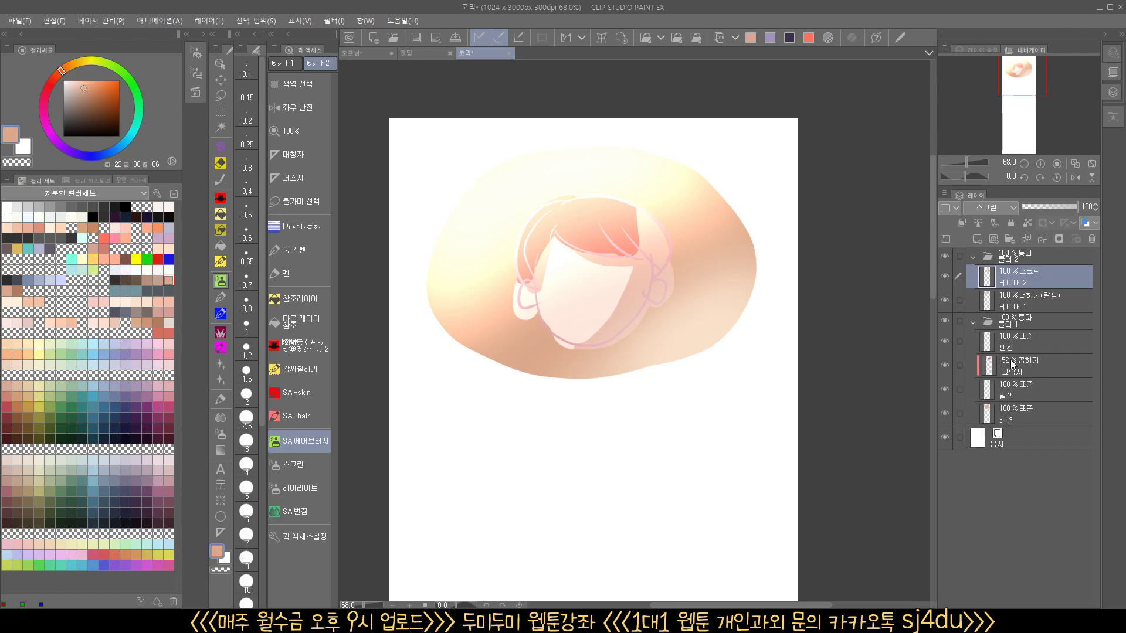
pyautogui.click(1020, 343)
pyautogui.click(944, 344)
pyautogui.click(944, 344)
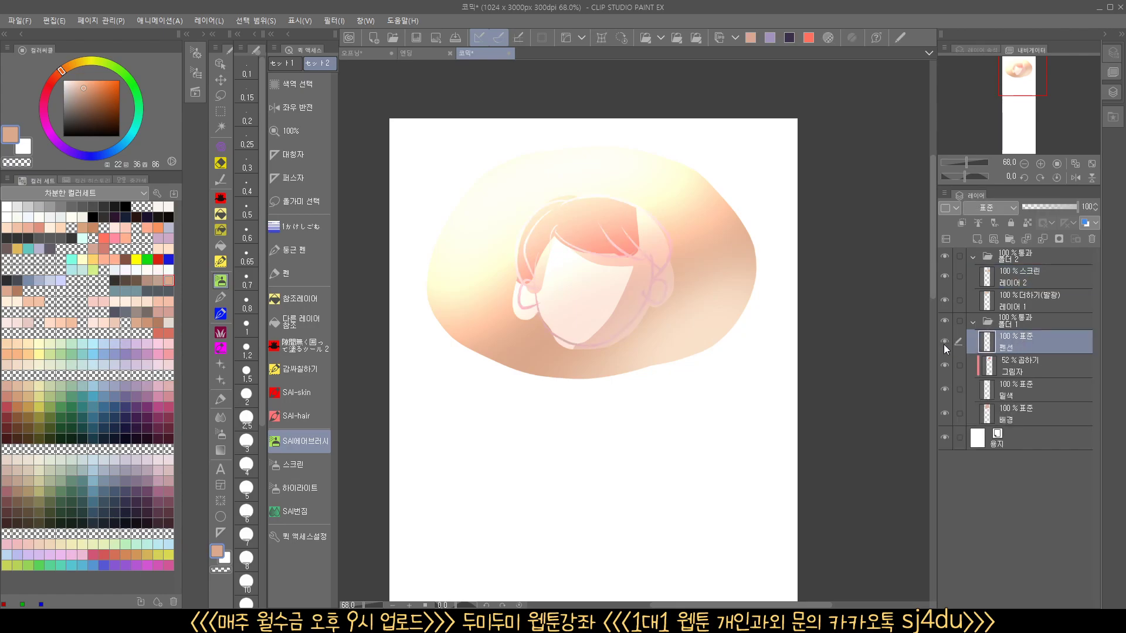
pyautogui.click(944, 390)
pyautogui.click(943, 390)
# - Hide and show the 그림자 layer, and switch its clipping to the layer below off and on again to compare
pyautogui.click(1015, 363)
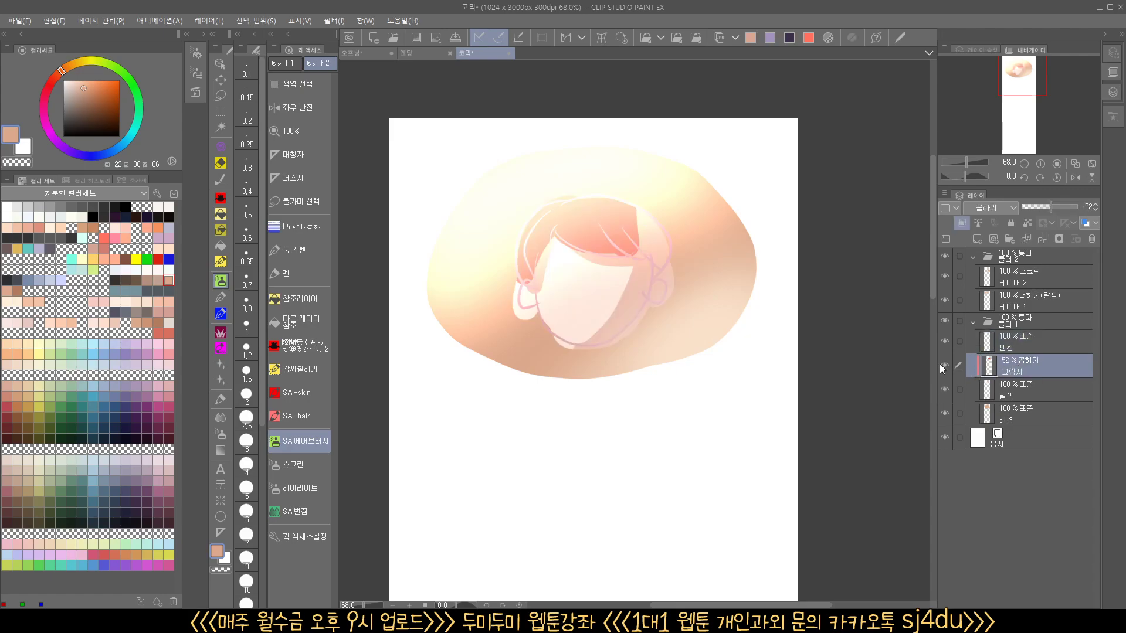
pyautogui.click(945, 367)
pyautogui.click(945, 367)
pyautogui.click(961, 224)
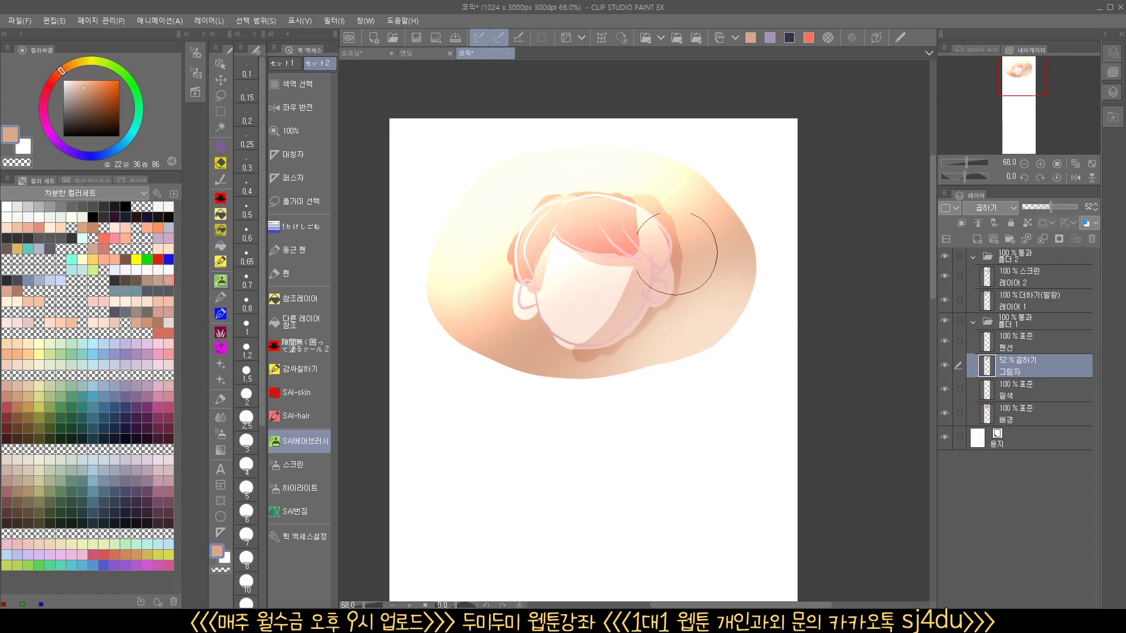
pyautogui.click(962, 223)
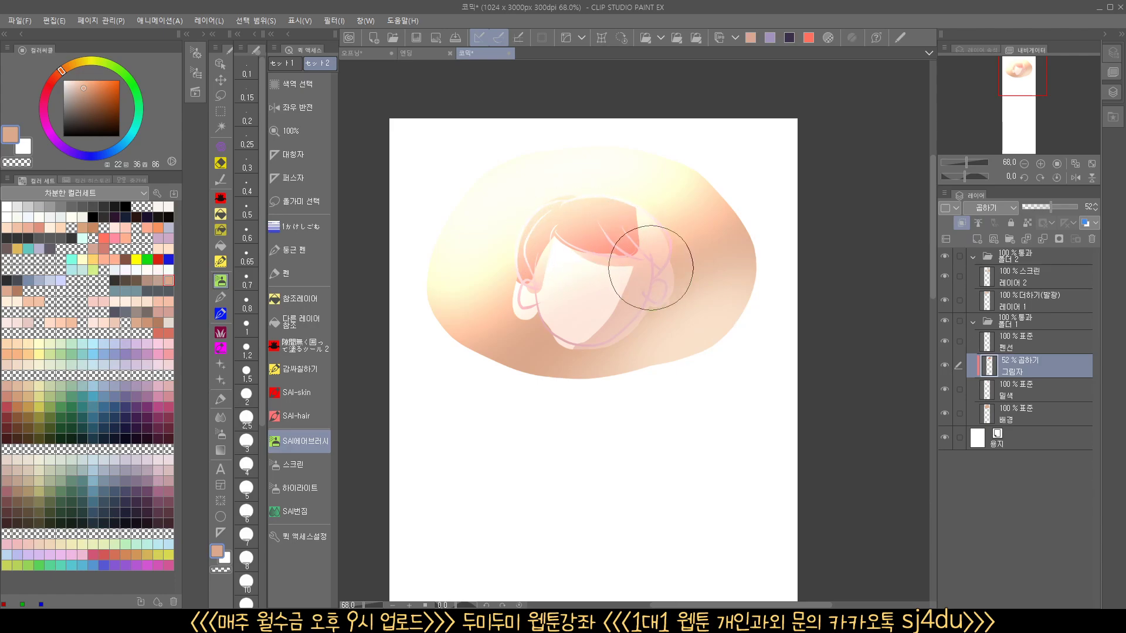
# - Hide and show the 배경 layer to see its contribution to the picture
pyautogui.click(1013, 413)
pyautogui.click(945, 415)
pyautogui.click(946, 415)
pyautogui.click(947, 417)
pyautogui.click(950, 419)
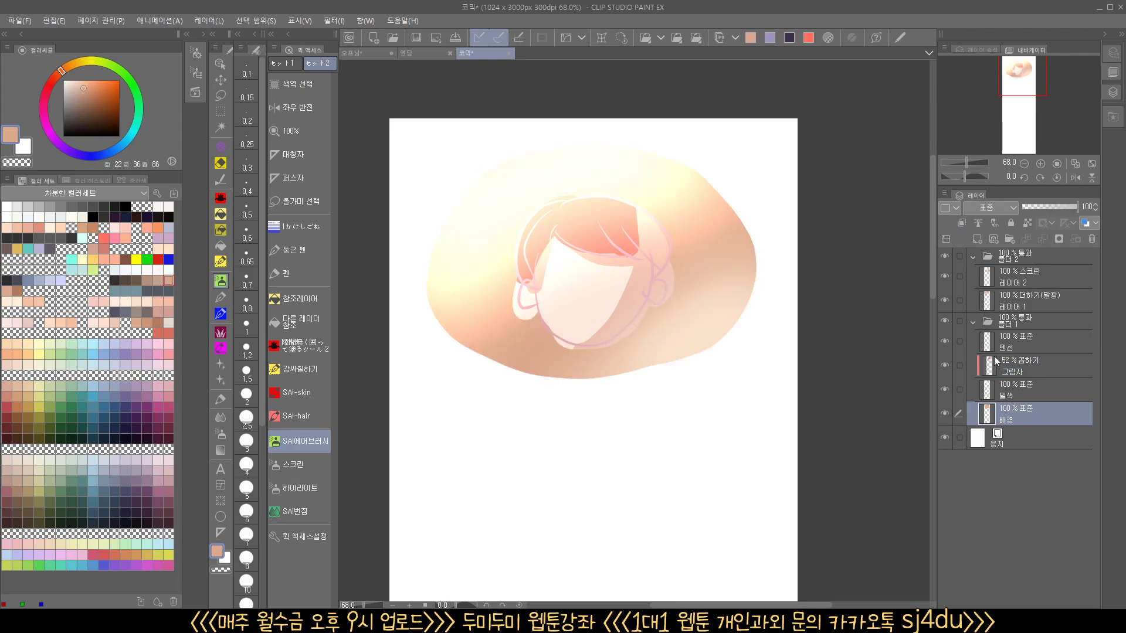
# - Collapse both layer folders and delete them, leaving only the paper layer
pyautogui.click(1023, 326)
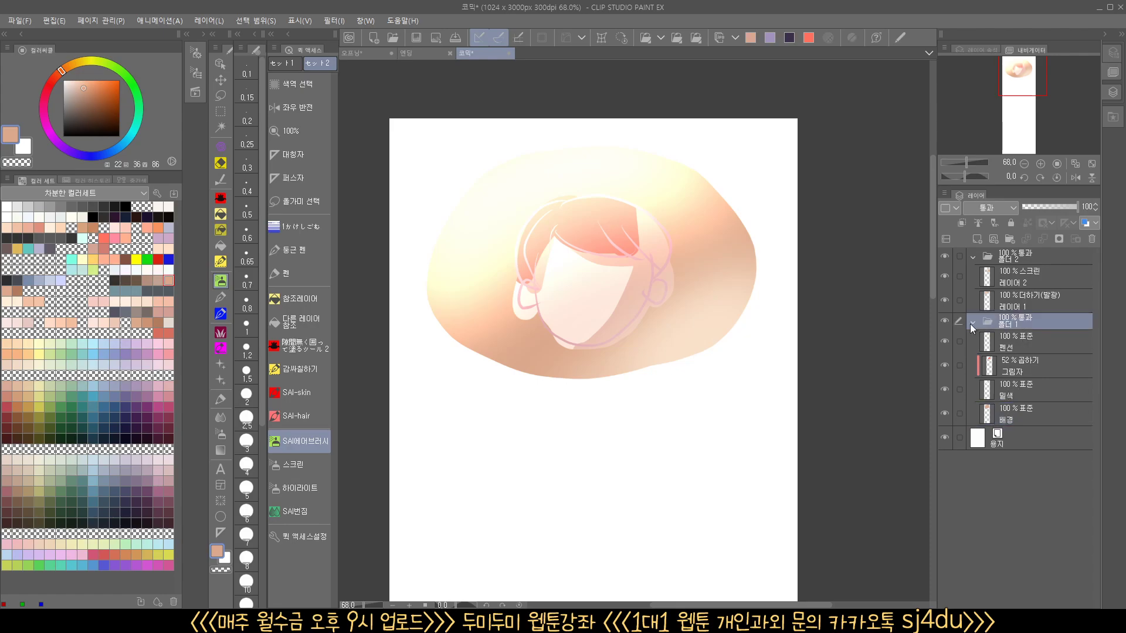
pyautogui.click(972, 320)
pyautogui.click(972, 256)
pyautogui.click(1018, 258)
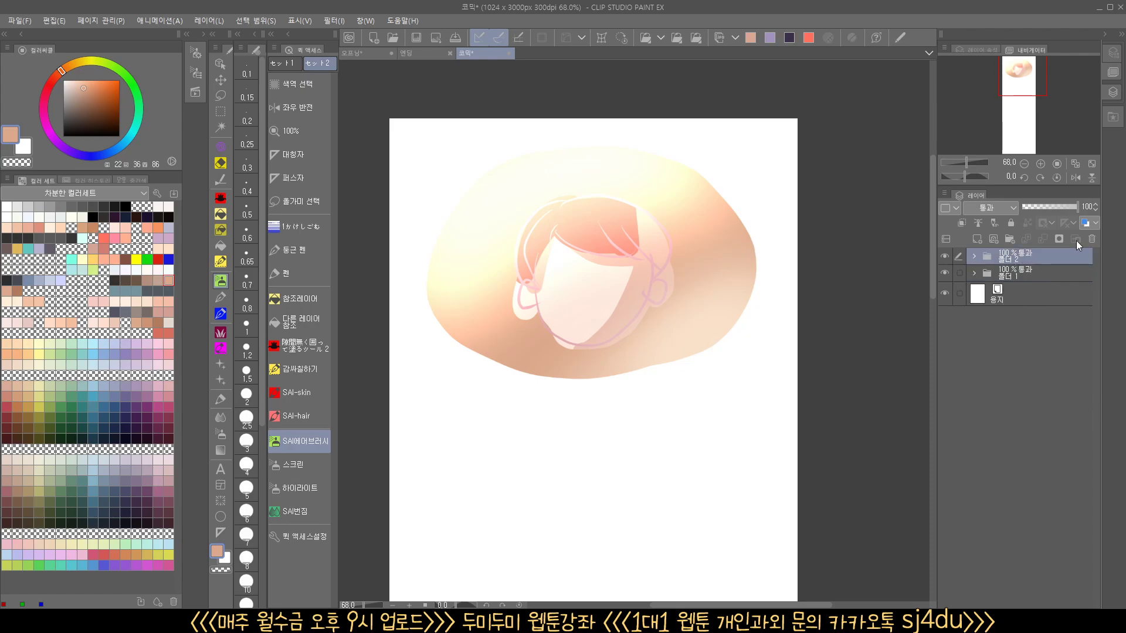
pyautogui.click(1091, 238)
pyautogui.click(1091, 239)
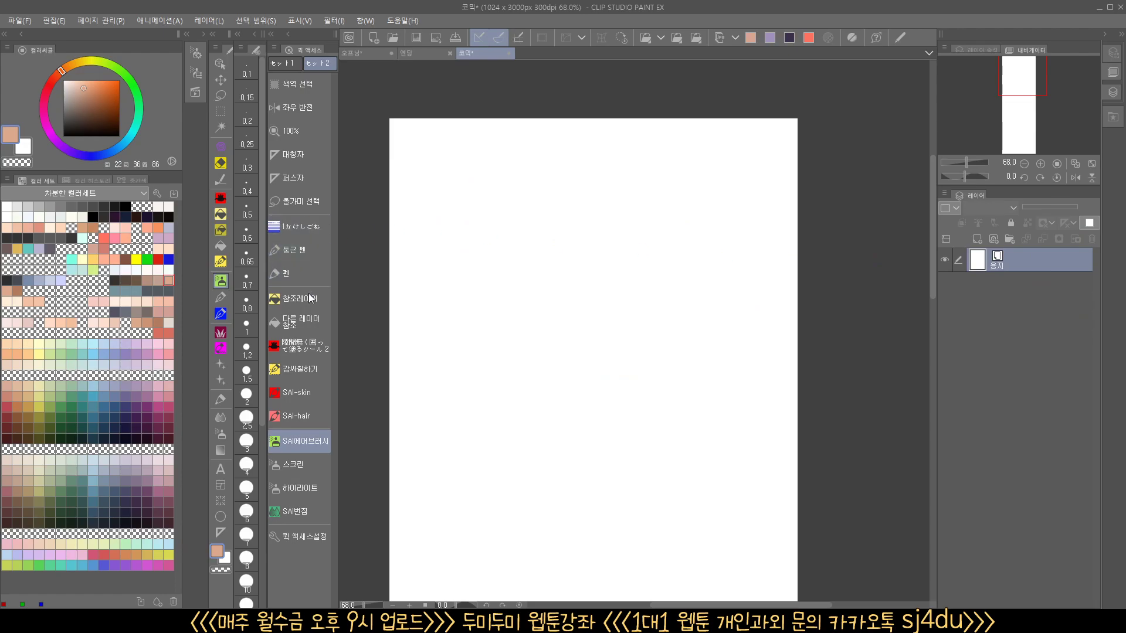
# - Draw a large rectangular comic frame near the page's upper end using 직사각형 컷 with 래스터 레이어 and 컷 안쪽 채우기 enabled
pyautogui.click(221, 484)
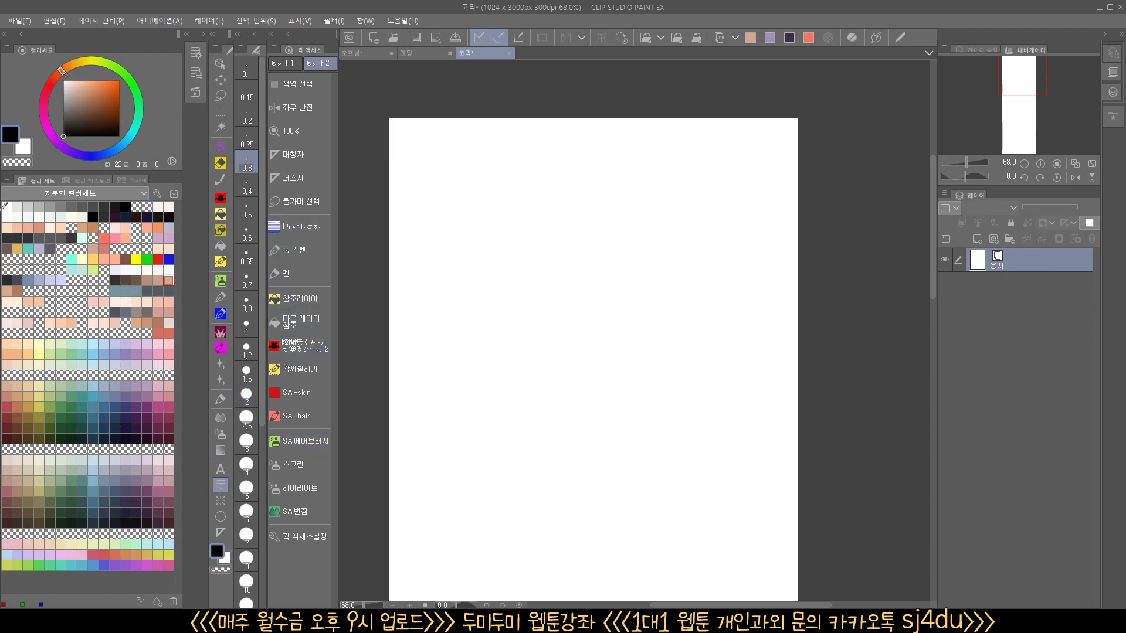
pyautogui.click(202, 33)
pyautogui.moveTo(538, 221); pyautogui.dragTo(795, 418)
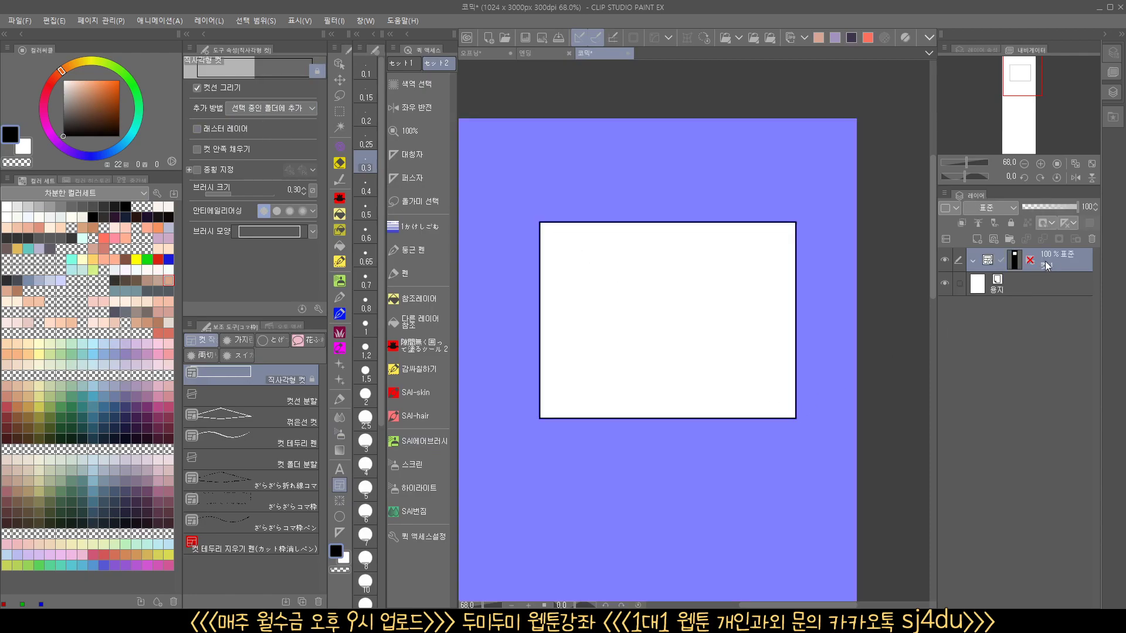
pyautogui.hotkey('ctrl', 'z')
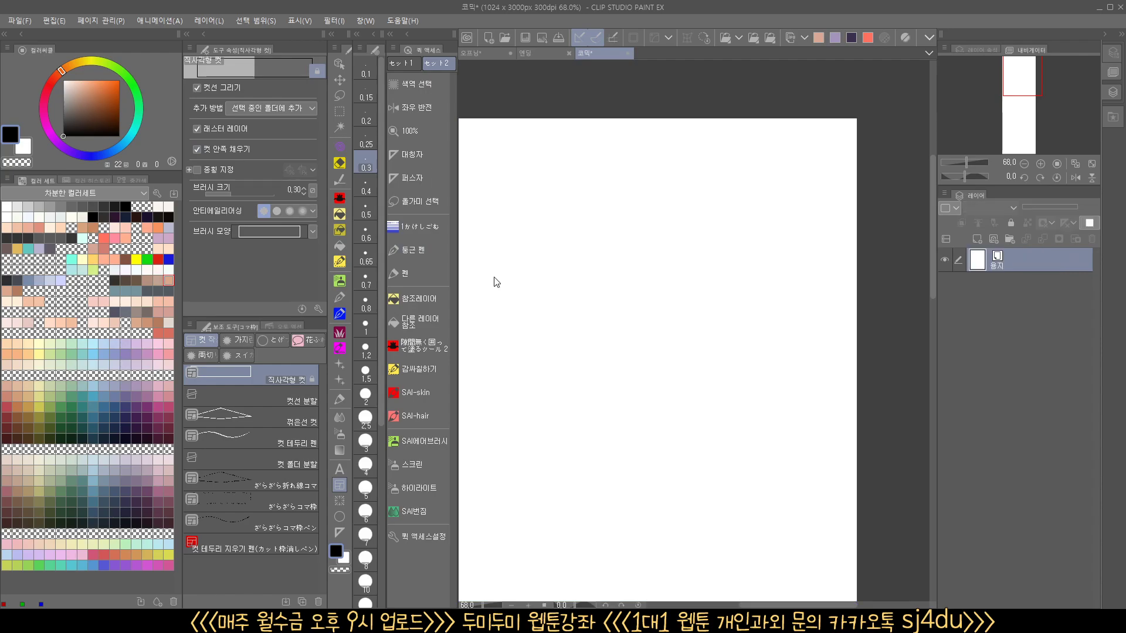
pyautogui.moveTo(513, 202); pyautogui.dragTo(787, 445)
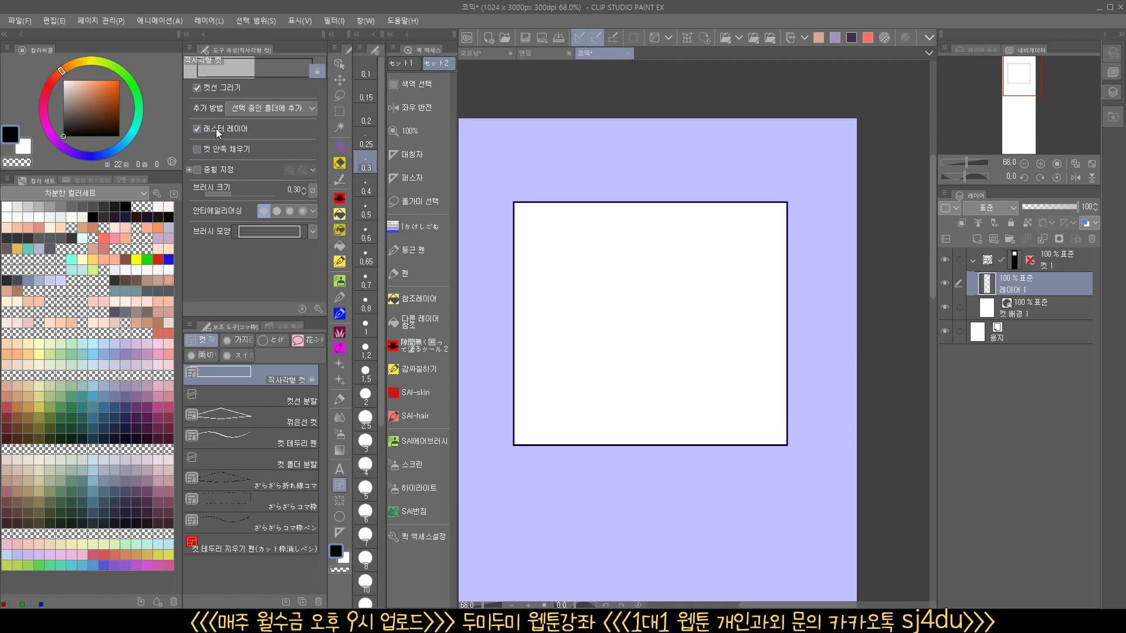
# - Turn off 래스터 레이어 and 컷 안쪽 채우기, and draw three more frames down the page with 추가 방법 set to 선택 중인 폴더에 추가
pyautogui.click(214, 149)
pyautogui.click(266, 109)
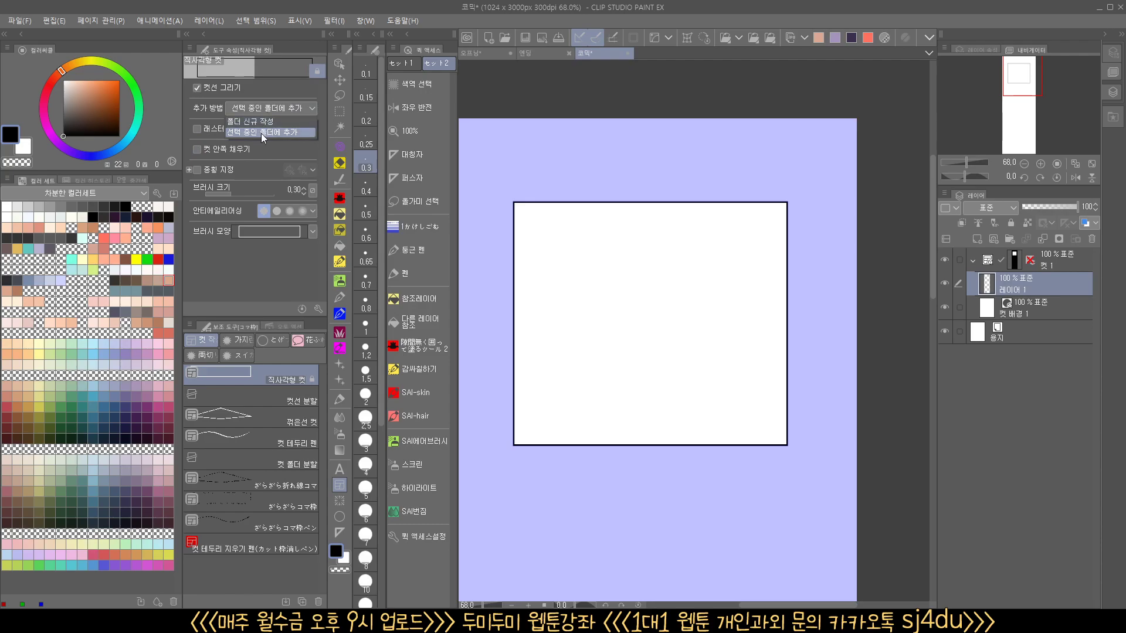
pyautogui.click(262, 133)
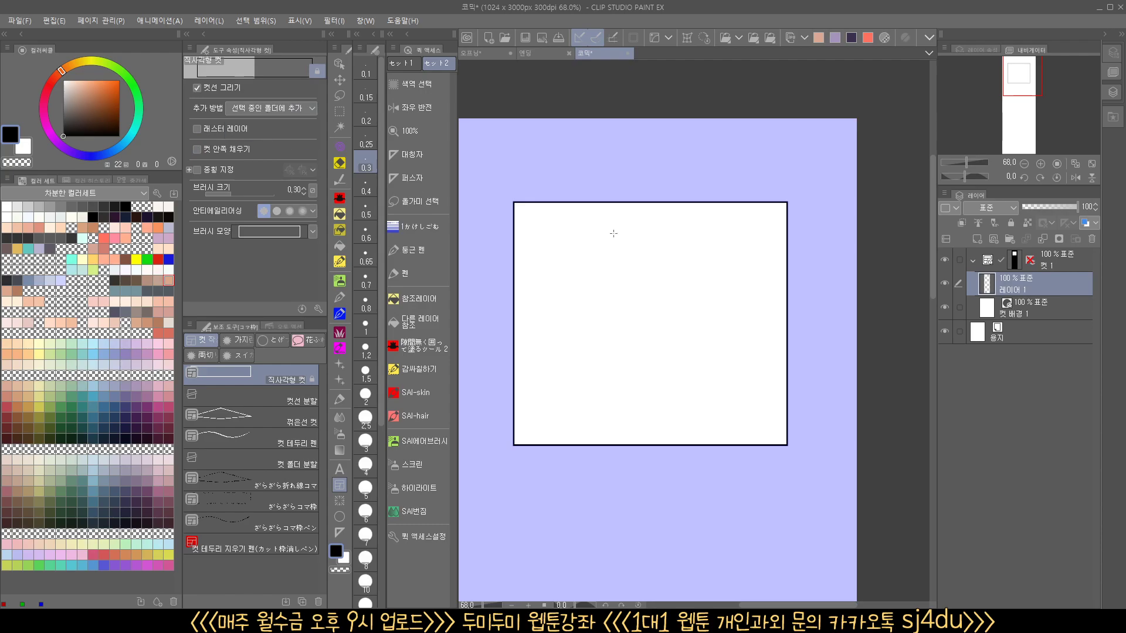
pyautogui.scroll(-3, 586, 351)
pyautogui.moveTo(484, 316); pyautogui.dragTo(726, 435)
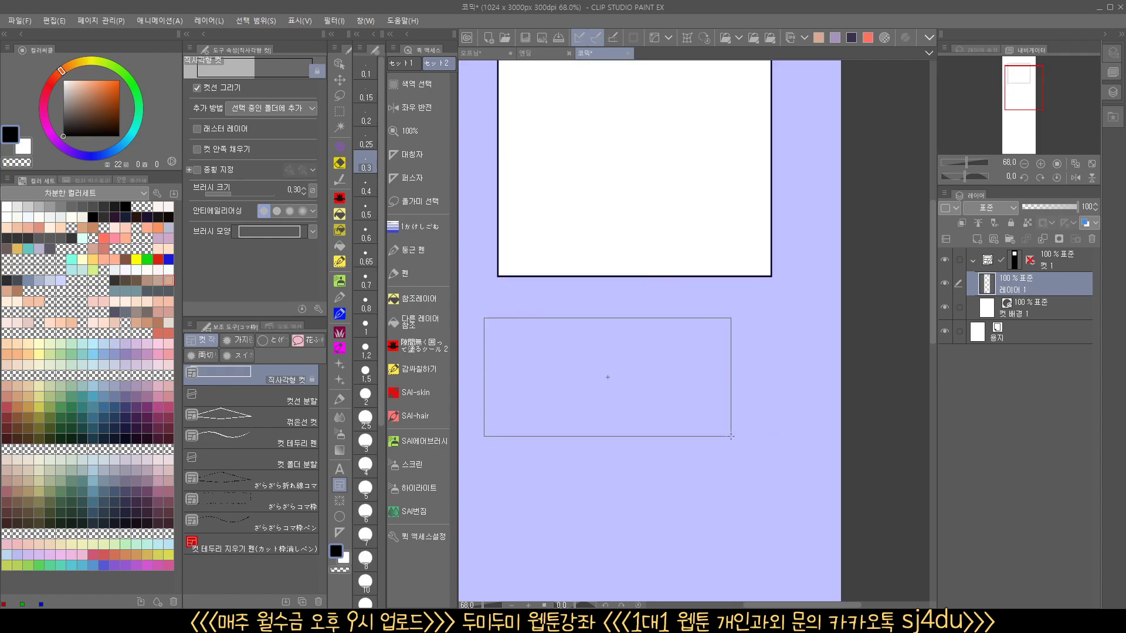
pyautogui.scroll(-2, 695, 361)
pyautogui.scroll(-1, 695, 361)
pyautogui.moveTo(596, 334); pyautogui.dragTo(763, 452)
pyautogui.scroll(-2, 733, 463)
pyautogui.moveTo(556, 320); pyautogui.dragTo(725, 441)
pyautogui.scroll(-5, 725, 447)
# - Set 추가 방법 to 폴더 신규 작성 and draw three small rectangular frames near the lower end of the page
pyautogui.click(292, 110)
pyautogui.click(282, 122)
pyautogui.moveTo(674, 527)
pyautogui.mouseDown()
pyautogui.moveTo(594, 295)
pyautogui.moveTo(596, 340)
pyautogui.moveTo(660, 350)
pyautogui.mouseUp()
pyautogui.moveTo(565, 364); pyautogui.dragTo(625, 398)
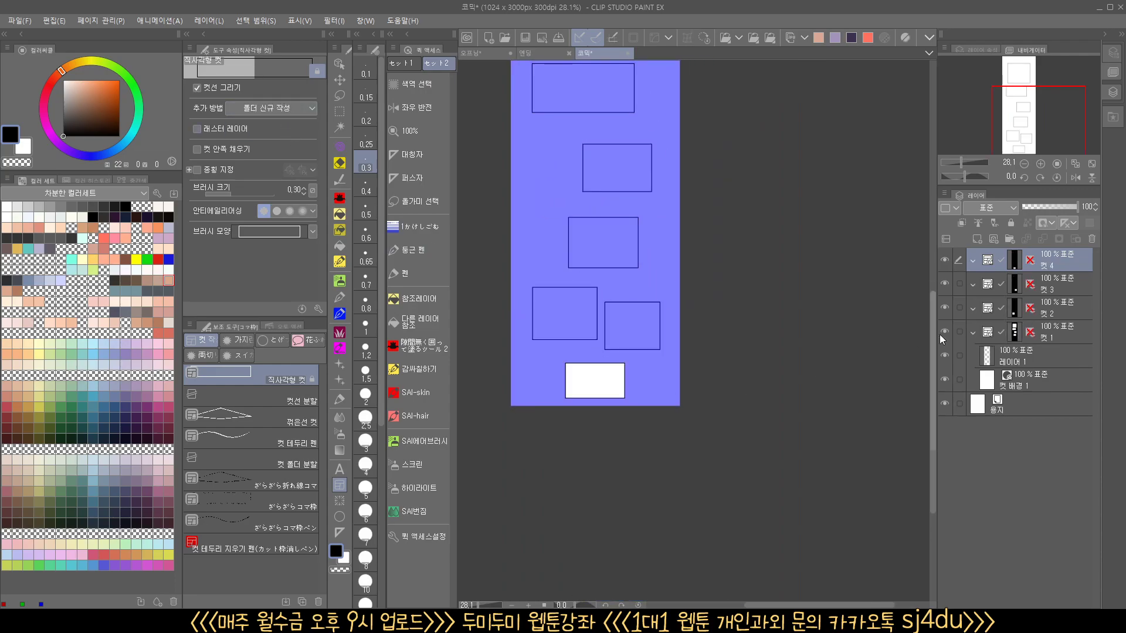
# - Delete all four comic frame folders, leaving only the paper layer
pyautogui.click(1097, 241)
pyautogui.click(1097, 241)
pyautogui.click(1098, 241)
pyautogui.click(1097, 241)
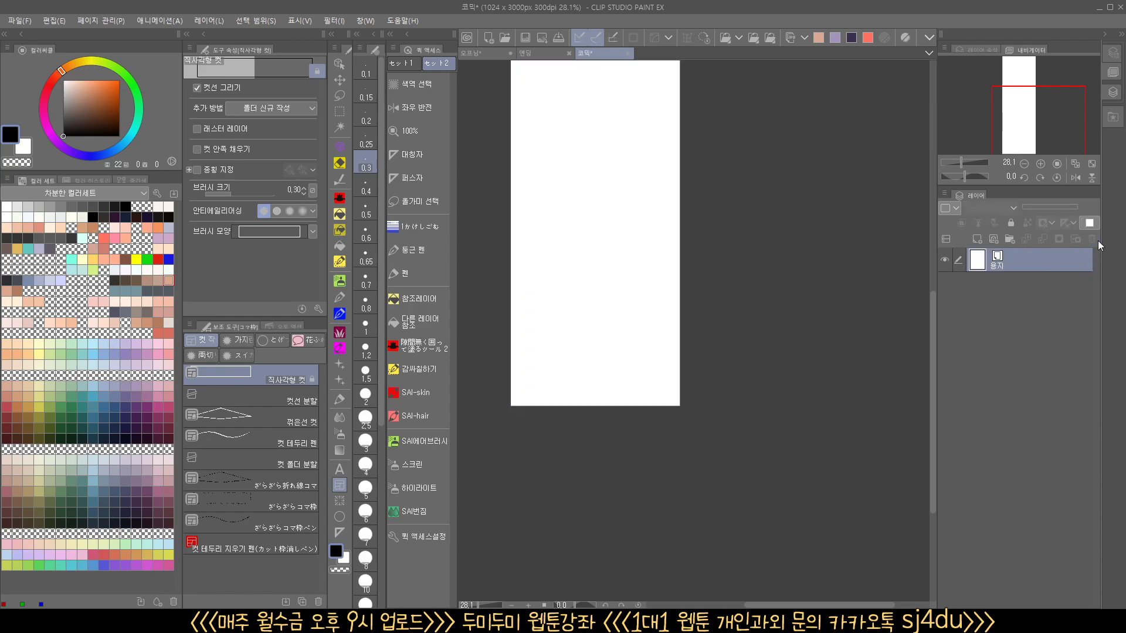
# - Add a raster layer and draw a black spiral on it with the 둥근 펜
pyautogui.scroll(5, 635, 253)
pyautogui.moveTo(639, 206); pyautogui.dragTo(639, 203)
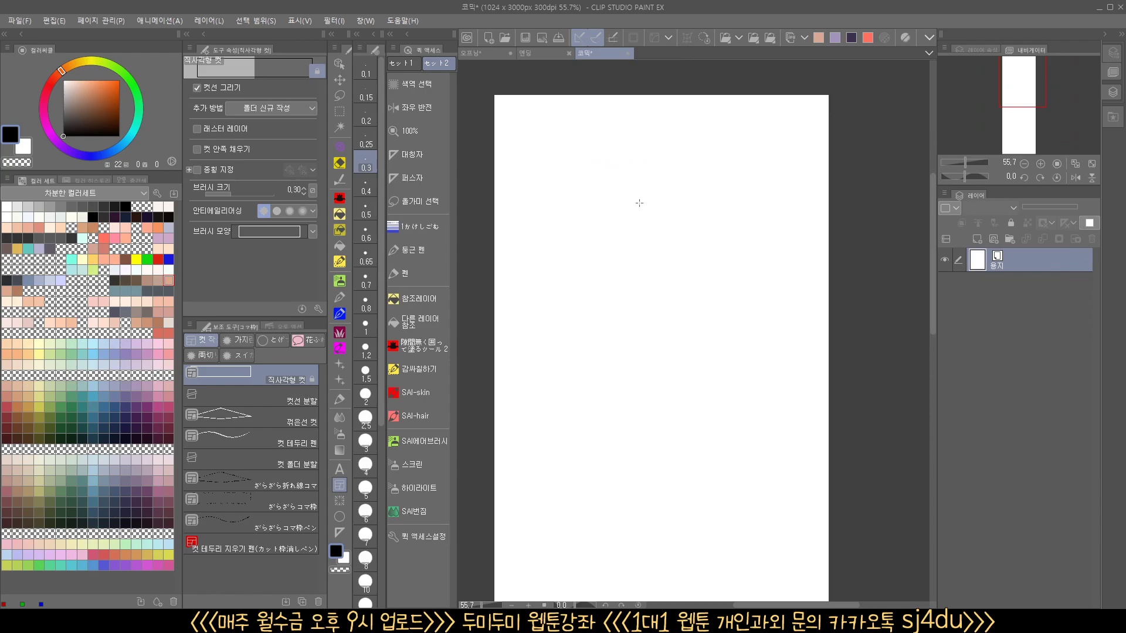
pyautogui.click(977, 239)
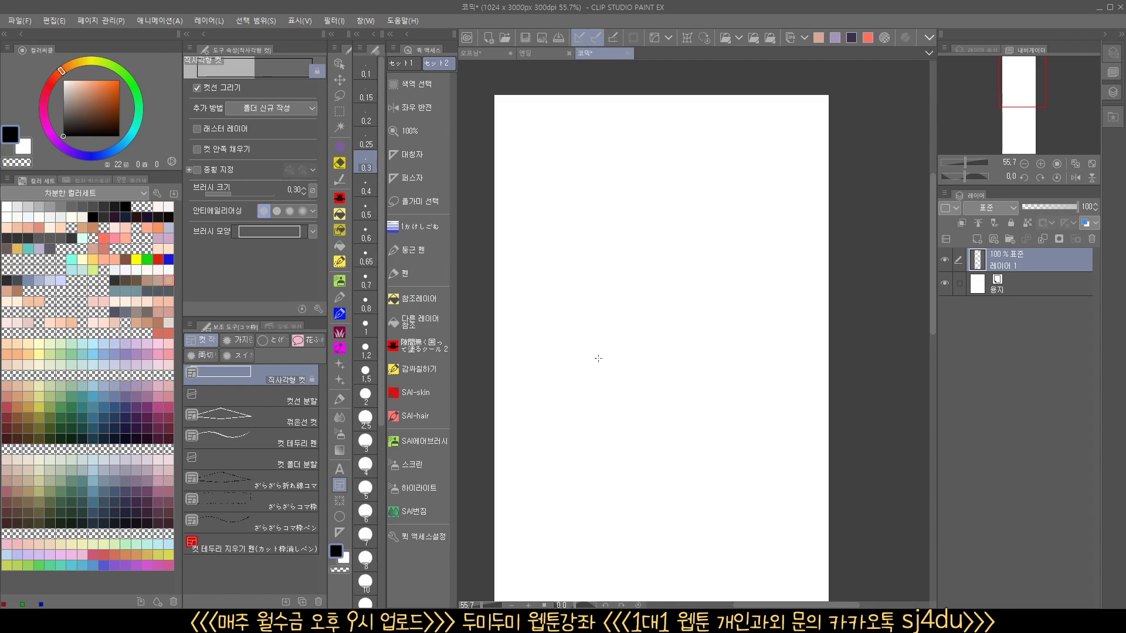
pyautogui.click(426, 247)
pyautogui.moveTo(645, 182)
pyautogui.mouseDown()
pyautogui.moveTo(578, 231)
pyautogui.moveTo(581, 273)
pyautogui.moveTo(637, 312)
pyautogui.moveTo(718, 232)
pyautogui.moveTo(680, 200)
pyautogui.moveTo(615, 249)
pyautogui.moveTo(640, 275)
pyautogui.moveTo(677, 245)
pyautogui.mouseUp()
# - Add a vector layer above the spiral's raster layer, hide and show the raster layer, and make the vector layer active
pyautogui.click(992, 240)
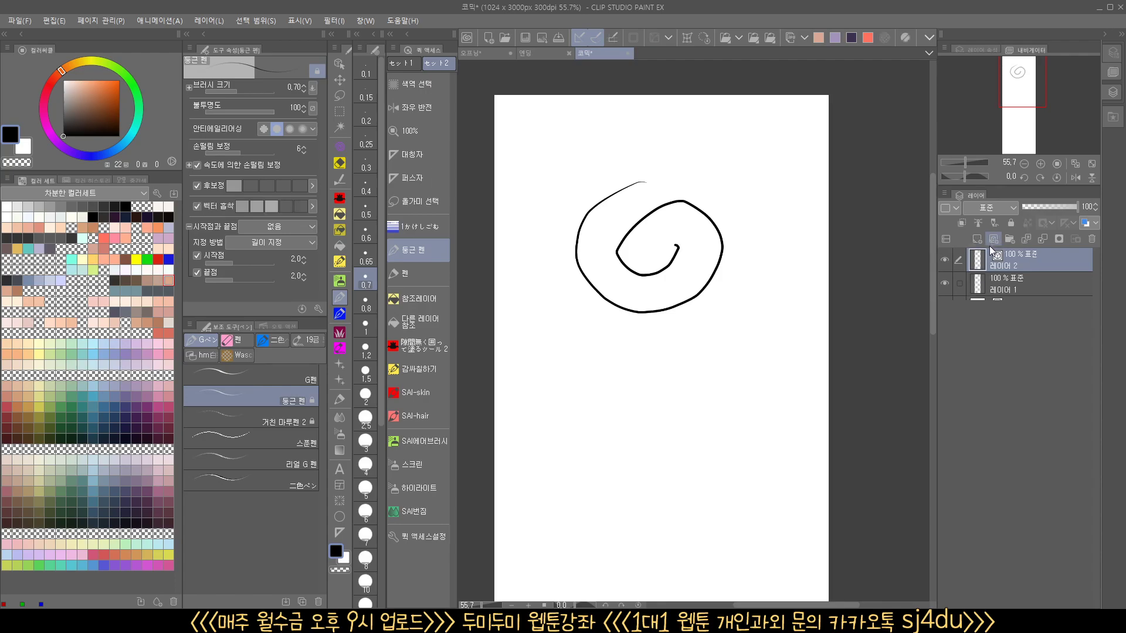
pyautogui.click(997, 287)
pyautogui.click(945, 284)
pyautogui.click(944, 284)
pyautogui.click(1020, 261)
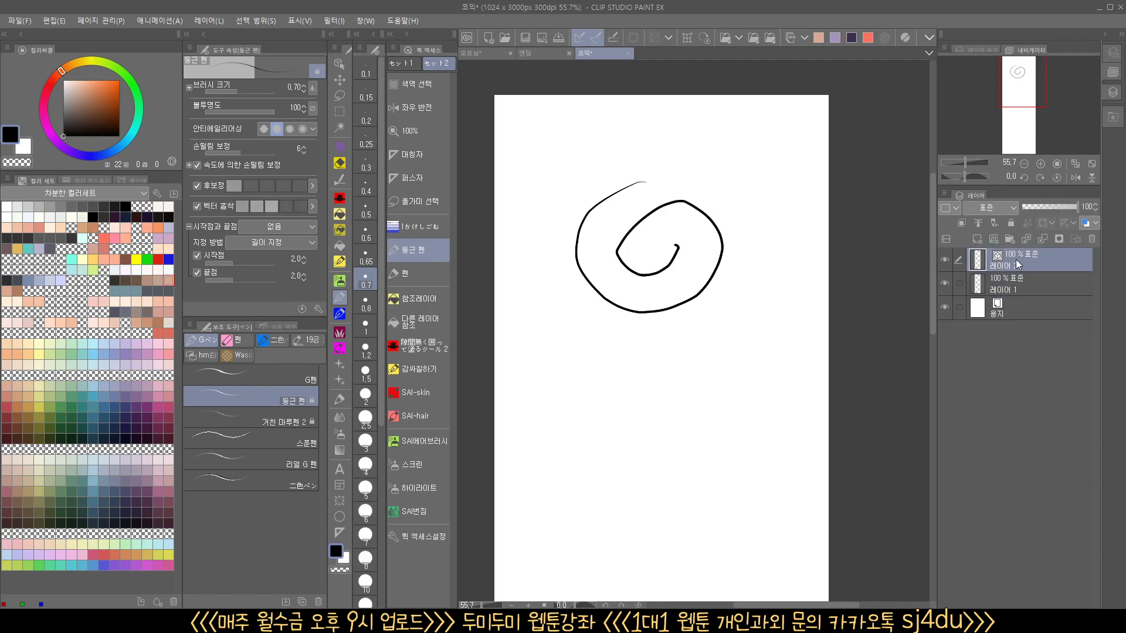
# - Draw loose curved strokes and overlapping loops below the spiral on the vector layer, and hide and show that layer
pyautogui.moveTo(637, 331)
pyautogui.mouseDown()
pyautogui.moveTo(602, 404)
pyautogui.moveTo(661, 432)
pyautogui.mouseUp()
pyautogui.moveTo(638, 374); pyautogui.dragTo(657, 420)
pyautogui.moveTo(669, 337)
pyautogui.mouseDown()
pyautogui.moveTo(674, 420)
pyautogui.moveTo(716, 413)
pyautogui.mouseUp()
pyautogui.moveTo(703, 351)
pyautogui.mouseDown()
pyautogui.moveTo(703, 375)
pyautogui.moveTo(774, 419)
pyautogui.moveTo(783, 443)
pyautogui.mouseUp()
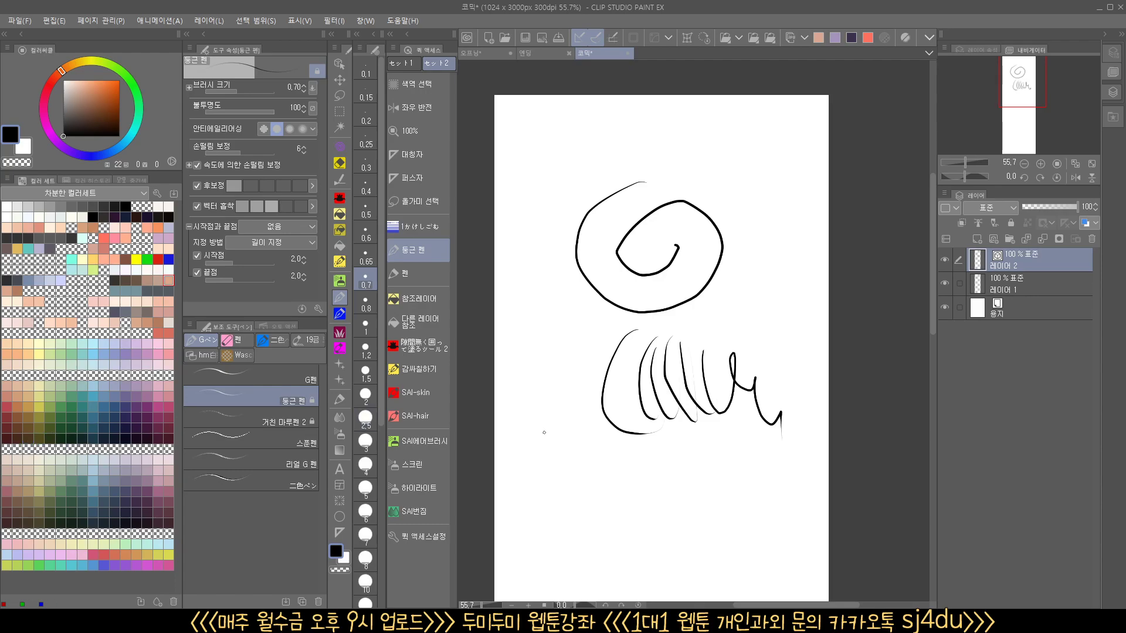
pyautogui.moveTo(623, 458)
pyautogui.mouseDown()
pyautogui.moveTo(616, 391)
pyautogui.moveTo(722, 365)
pyautogui.moveTo(717, 427)
pyautogui.moveTo(663, 392)
pyautogui.moveTo(710, 412)
pyautogui.moveTo(698, 420)
pyautogui.moveTo(698, 395)
pyautogui.moveTo(729, 331)
pyautogui.moveTo(697, 347)
pyautogui.moveTo(691, 317)
pyautogui.moveTo(717, 350)
pyautogui.moveTo(710, 386)
pyautogui.mouseUp()
pyautogui.keyDown('ctrl'); pyautogui.click(697, 312); pyautogui.keyUp('ctrl')
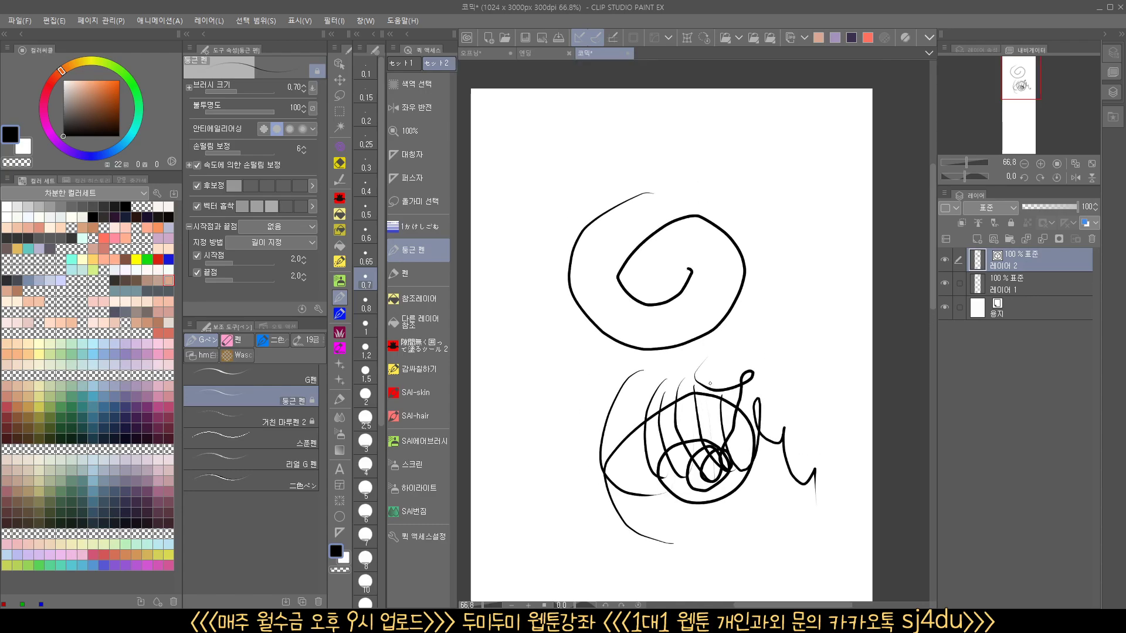
pyautogui.click(945, 261)
pyautogui.click(945, 261)
# - Draw a grid of three crosswise and four downward crossing lines below the scribbles on the vector layer
pyautogui.moveTo(648, 598); pyautogui.dragTo(641, 264)
pyautogui.moveTo(566, 294); pyautogui.dragTo(756, 248)
pyautogui.moveTo(566, 358); pyautogui.dragTo(775, 298)
pyautogui.moveTo(582, 404); pyautogui.dragTo(758, 350)
pyautogui.moveTo(600, 249); pyautogui.dragTo(639, 444)
pyautogui.moveTo(638, 246); pyautogui.dragTo(677, 421)
pyautogui.moveTo(679, 241); pyautogui.dragTo(710, 415)
pyautogui.moveTo(716, 237); pyautogui.dragTo(748, 415)
# - Erase the grid's overhanging line ends up to their intersections with the 벡터용 eraser
pyautogui.click(339, 163)
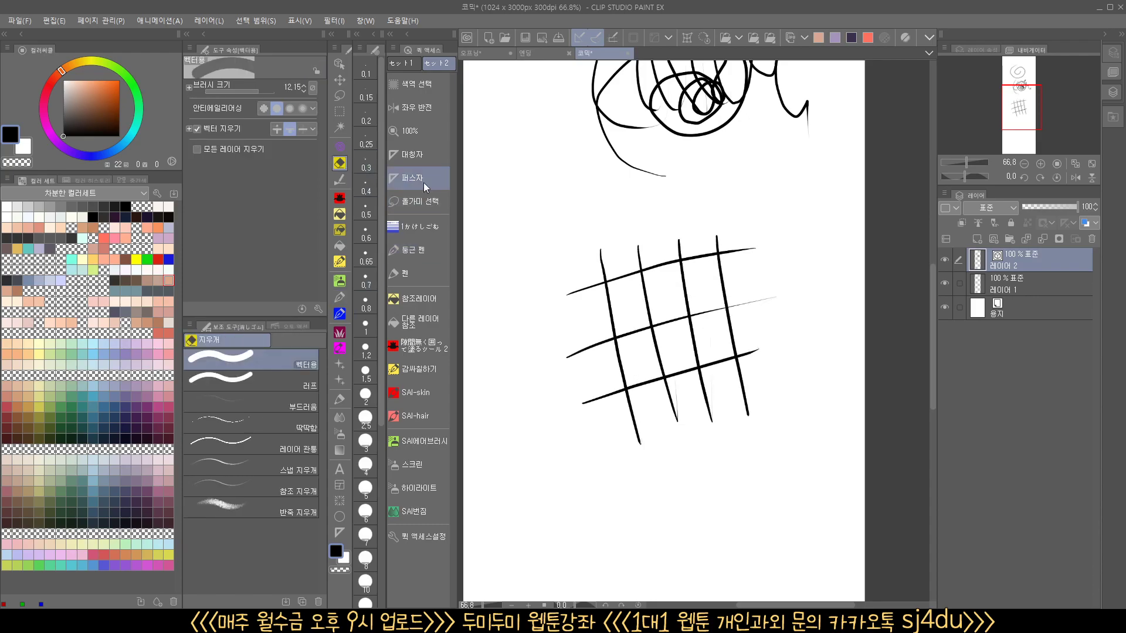
pyautogui.moveTo(564, 276)
pyautogui.mouseDown()
pyautogui.moveTo(580, 426)
pyautogui.moveTo(615, 472)
pyautogui.moveTo(610, 460)
pyautogui.moveTo(803, 400)
pyautogui.moveTo(753, 310)
pyautogui.mouseUp()
pyautogui.moveTo(593, 240)
pyautogui.mouseDown()
pyautogui.moveTo(772, 199)
pyautogui.moveTo(753, 214)
pyautogui.moveTo(781, 350)
pyautogui.moveTo(836, 388)
pyautogui.mouseUp()
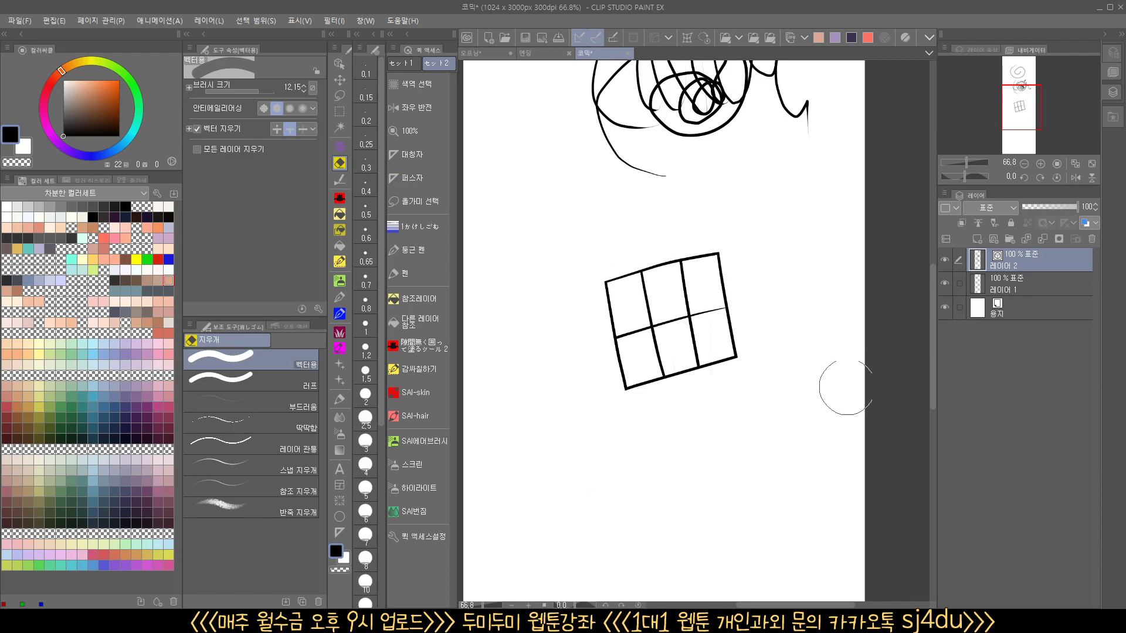
# - Add another vector layer above the grid's layer and choose the 러프 eraser
pyautogui.click(977, 239)
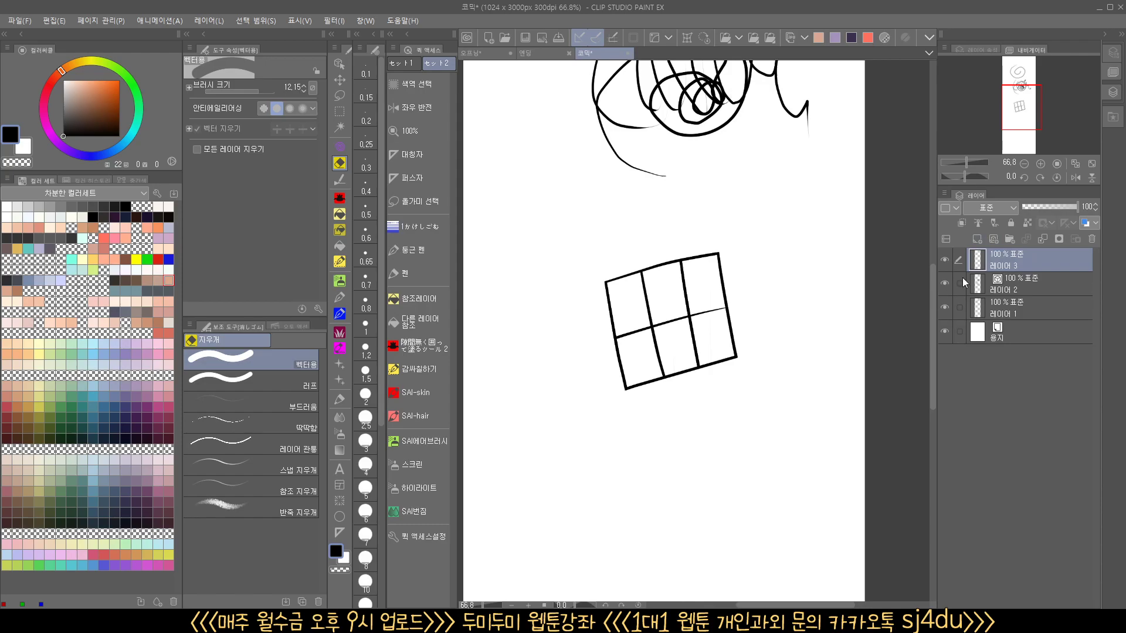
pyautogui.hotkey('ctrl', 'z')
pyautogui.click(993, 240)
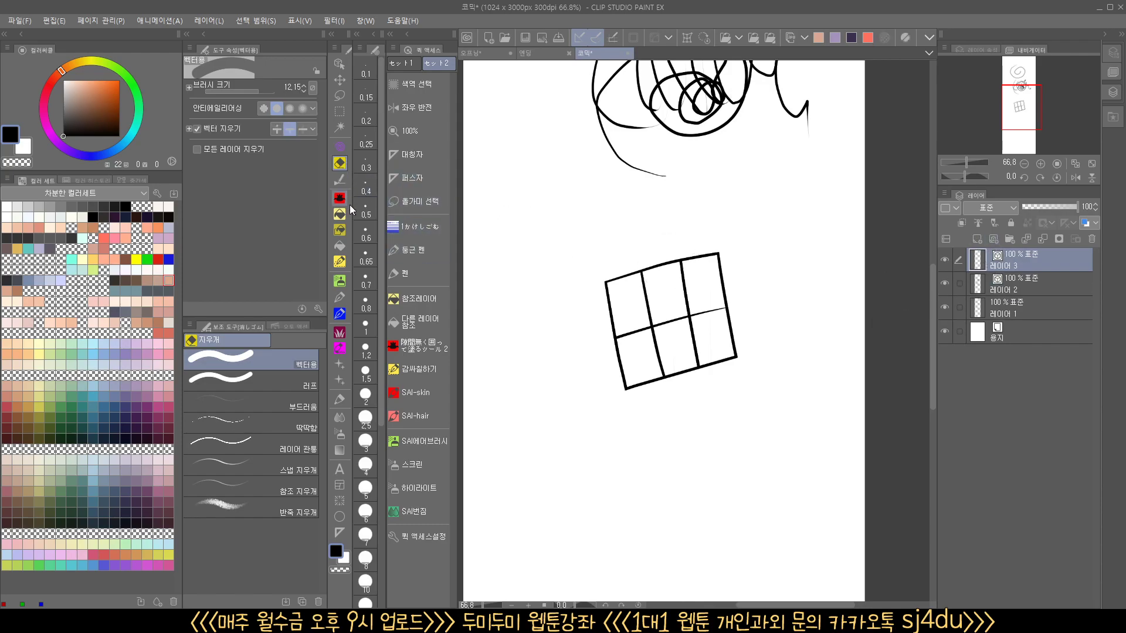
pyautogui.click(305, 379)
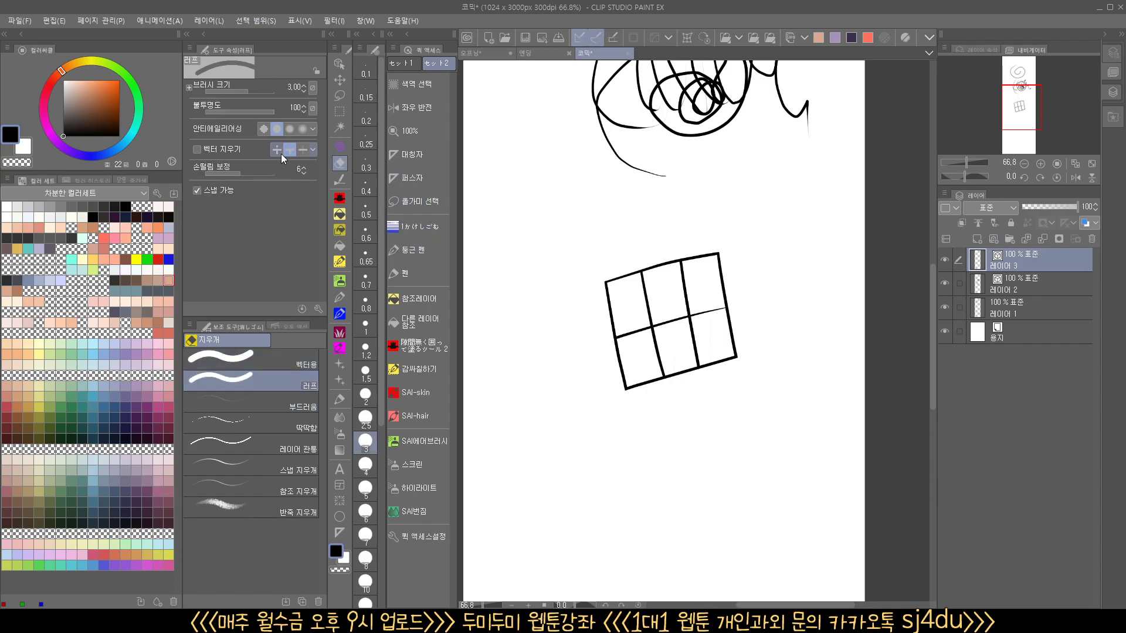
# - Set the 러프 eraser size to 5.18 and try a zigzag stroke beside the grid, examining its control points on the upper vector layer
pyautogui.moveTo(607, 266); pyautogui.dragTo(602, 255)
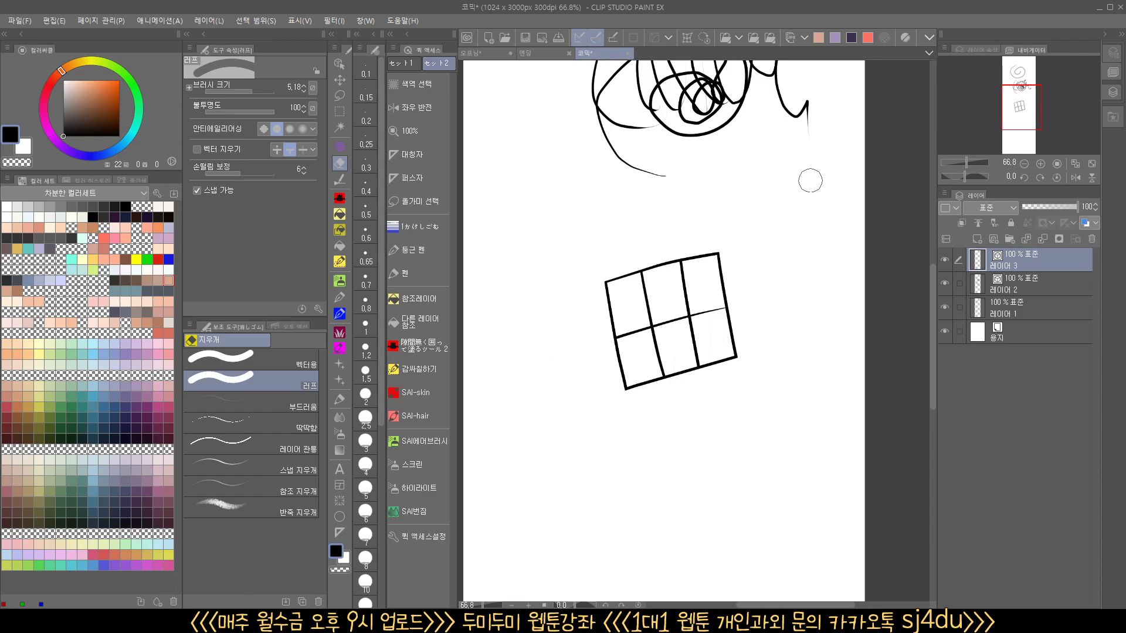
pyautogui.hotkey('ctrl', 'z')
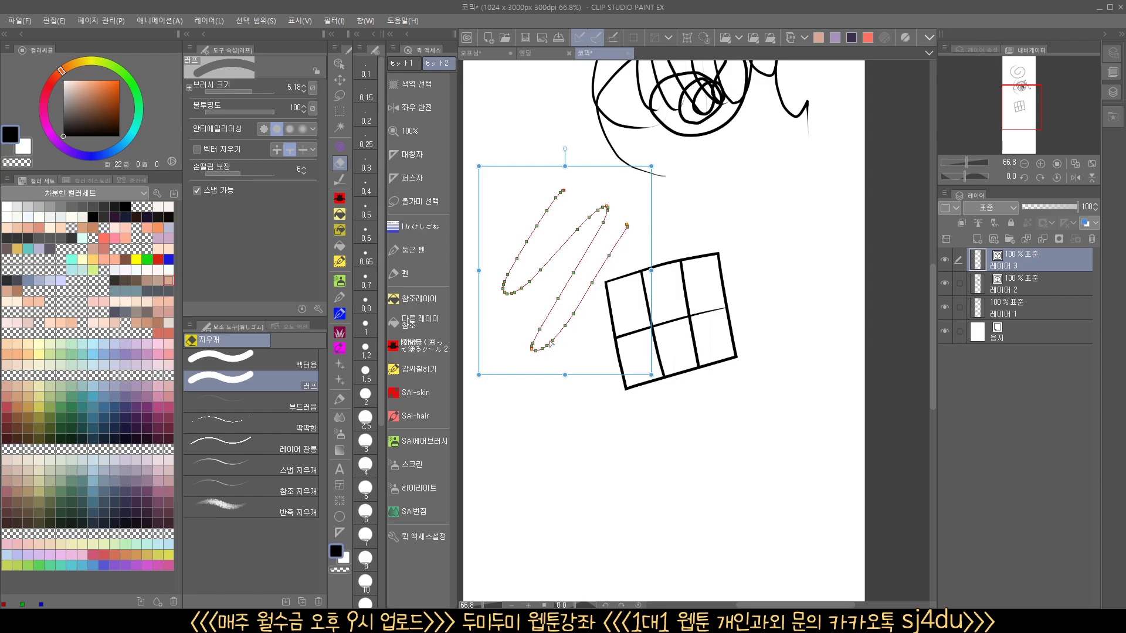
pyautogui.click(528, 240)
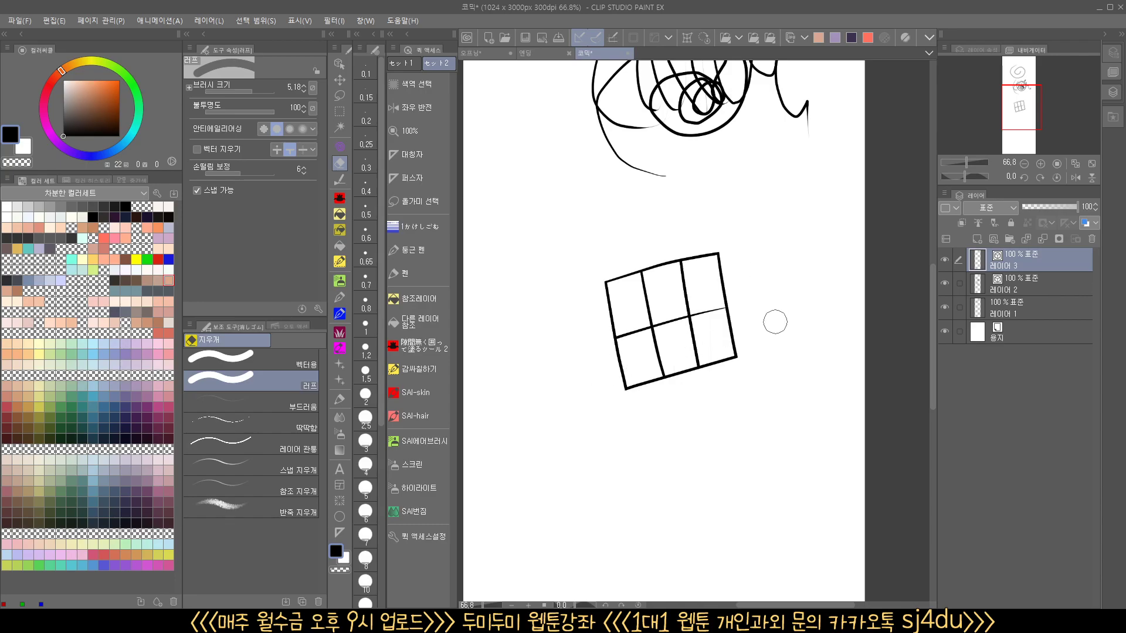
pyautogui.keyDown('ctrl'); pyautogui.click(736, 282); pyautogui.keyUp('ctrl')
pyautogui.keyDown('ctrl'); pyautogui.click(745, 329); pyautogui.keyUp('ctrl')
# - Delete the upper vector layer, and undo the rough erasing made across the grid's lines
pyautogui.press('Delete')
pyautogui.press('Delete')
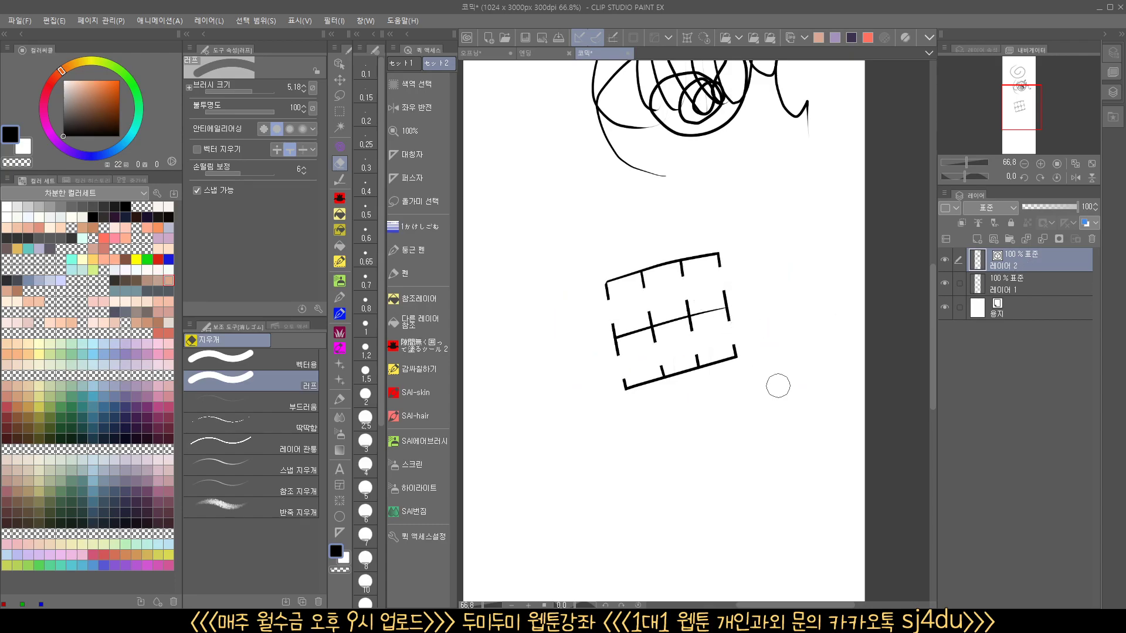
pyautogui.hotkey('ctrl', 'z')
pyautogui.hotkey('ctrl', 'z')
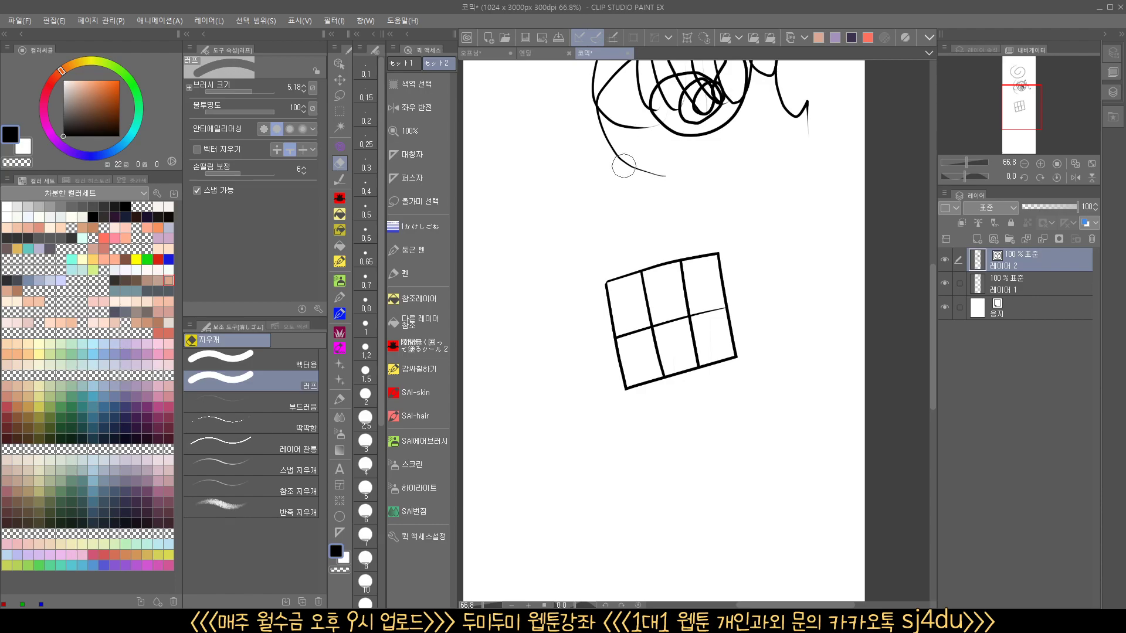
# - Draw a curved jaw contour below the grid with the 둥근 펜, starting from its upper-left end
pyautogui.moveTo(623, 181)
pyautogui.mouseDown()
pyautogui.moveTo(628, 481)
pyautogui.moveTo(613, 222)
pyautogui.mouseUp()
pyautogui.scroll(-2, 627, 481)
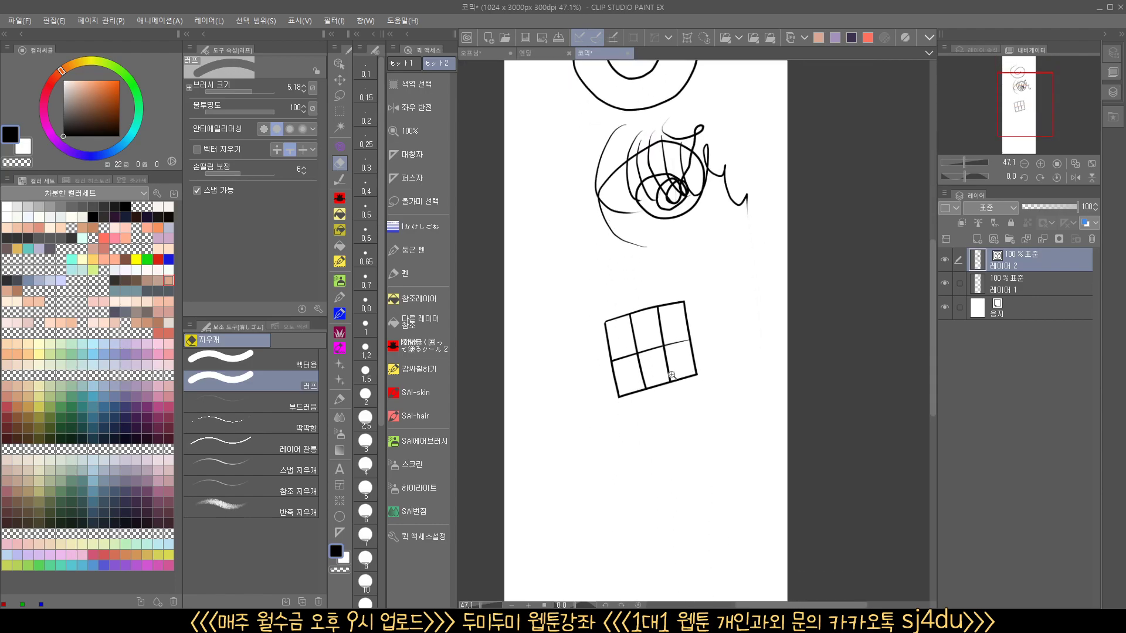
pyautogui.scroll(2, 670, 378)
pyautogui.moveTo(661, 377); pyautogui.dragTo(689, 191)
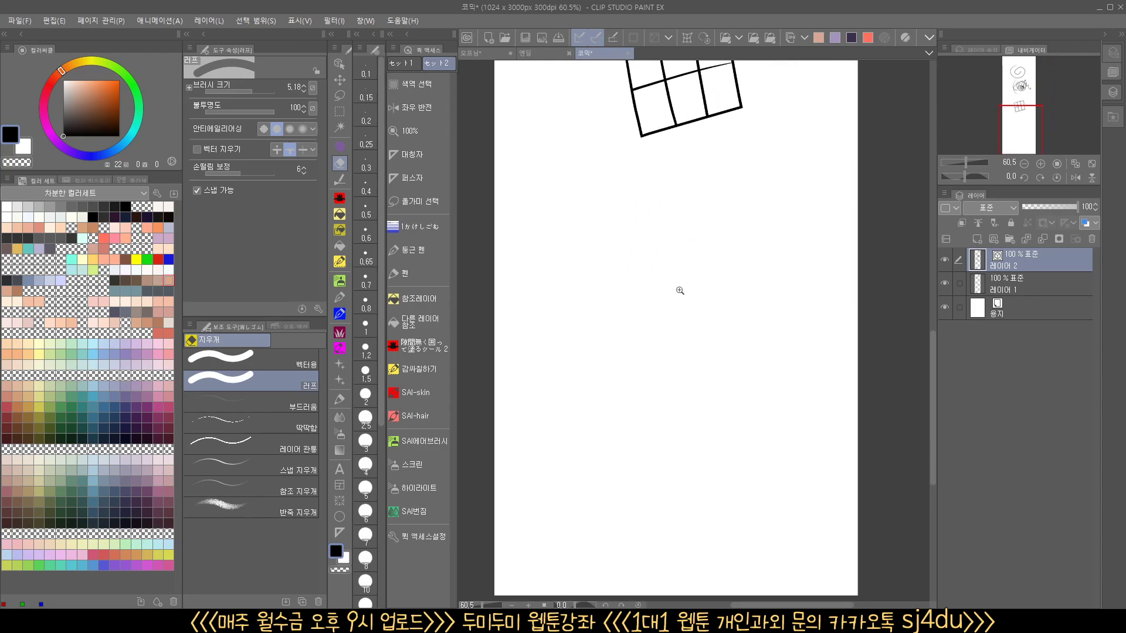
pyautogui.scroll(1, 674, 317)
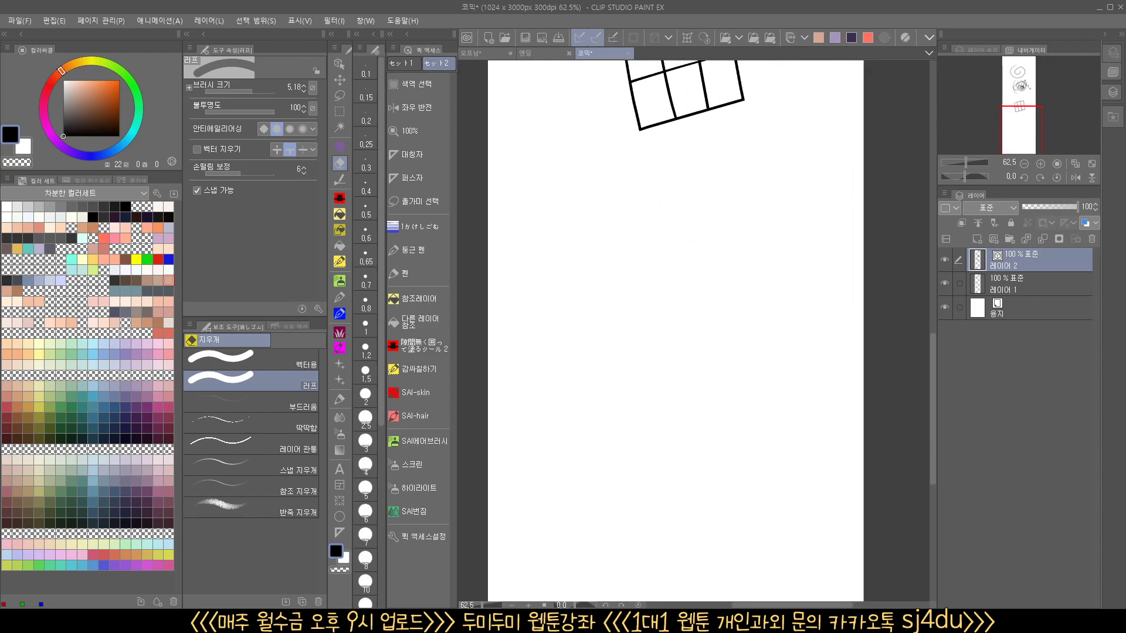
pyautogui.click(413, 249)
pyautogui.moveTo(557, 270)
pyautogui.mouseDown()
pyautogui.moveTo(565, 345)
pyautogui.moveTo(623, 380)
pyautogui.moveTo(722, 319)
pyautogui.mouseUp()
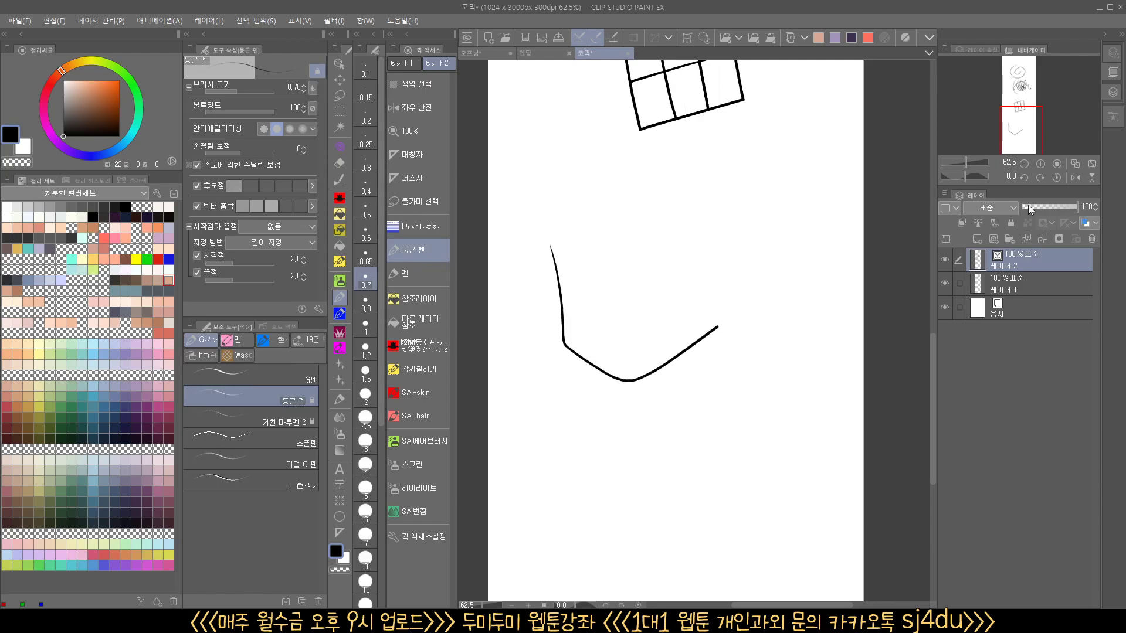
pyautogui.moveTo(792, 190)
pyautogui.mouseDown()
pyautogui.moveTo(790, 278)
pyautogui.moveTo(740, 312)
pyautogui.moveTo(677, 290)
pyautogui.mouseUp()
pyautogui.hotkey('ctrl', 'z')
# - Flip the canvas view horizontally and draw a second, smaller jaw contour below the first one
pyautogui.click(1073, 178)
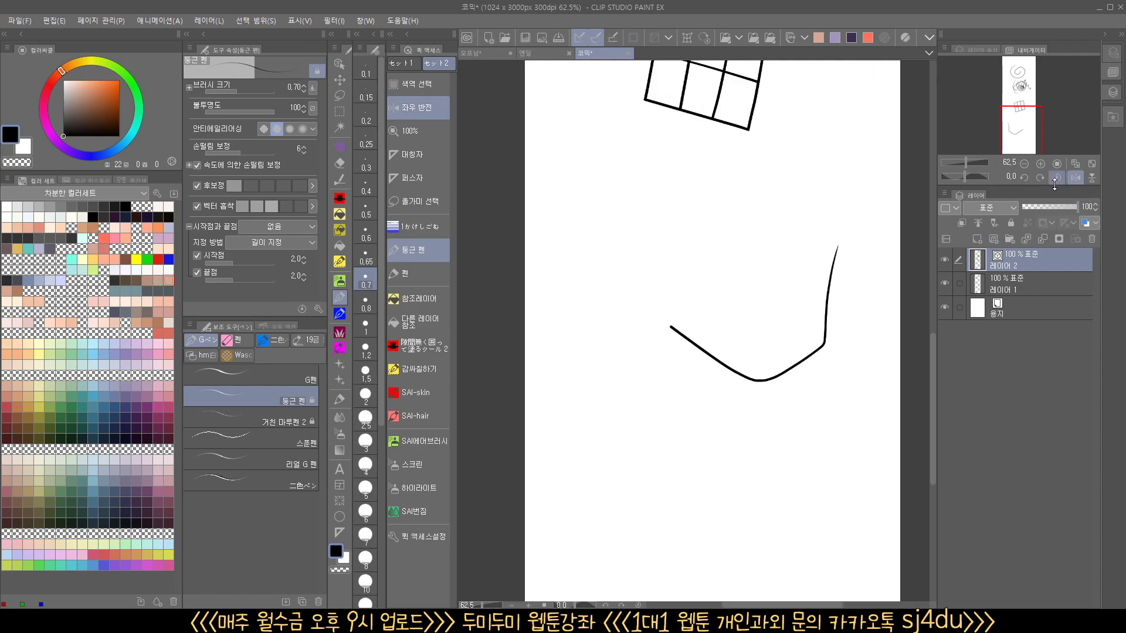
pyautogui.scroll(-3, 721, 322)
pyautogui.moveTo(624, 315)
pyautogui.mouseDown()
pyautogui.moveTo(634, 383)
pyautogui.moveTo(682, 422)
pyautogui.moveTo(764, 364)
pyautogui.mouseUp()
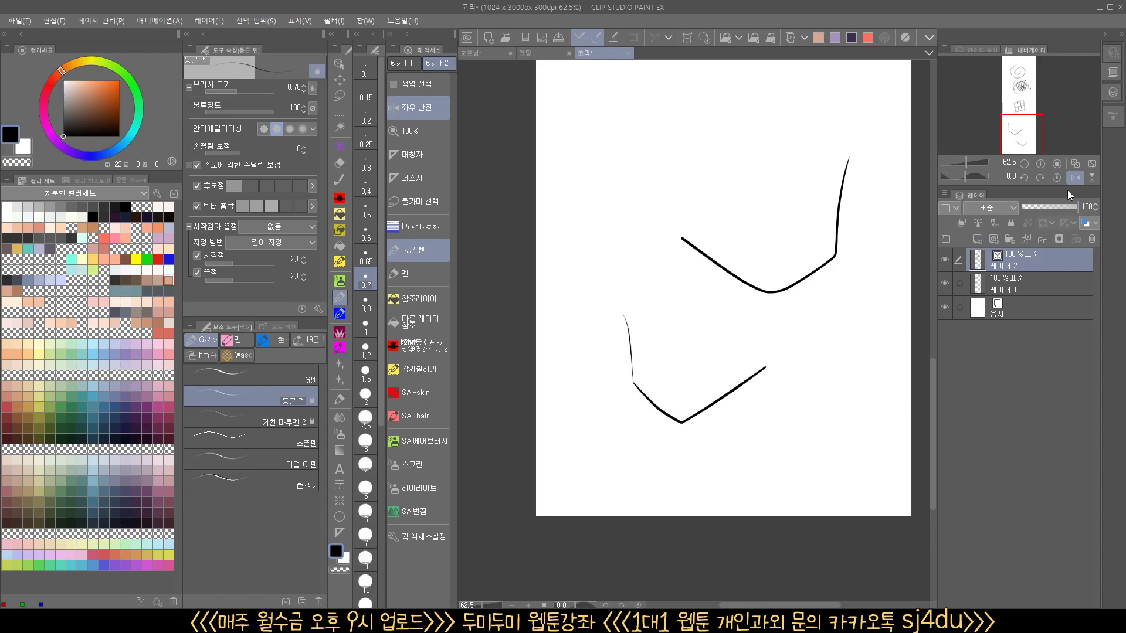
# - Restore the unflipped view and draw an arrow pointing right beside the second jaw contour
pyautogui.click(1073, 177)
pyautogui.scroll(2, 744, 354)
pyautogui.moveTo(806, 364); pyautogui.dragTo(820, 358)
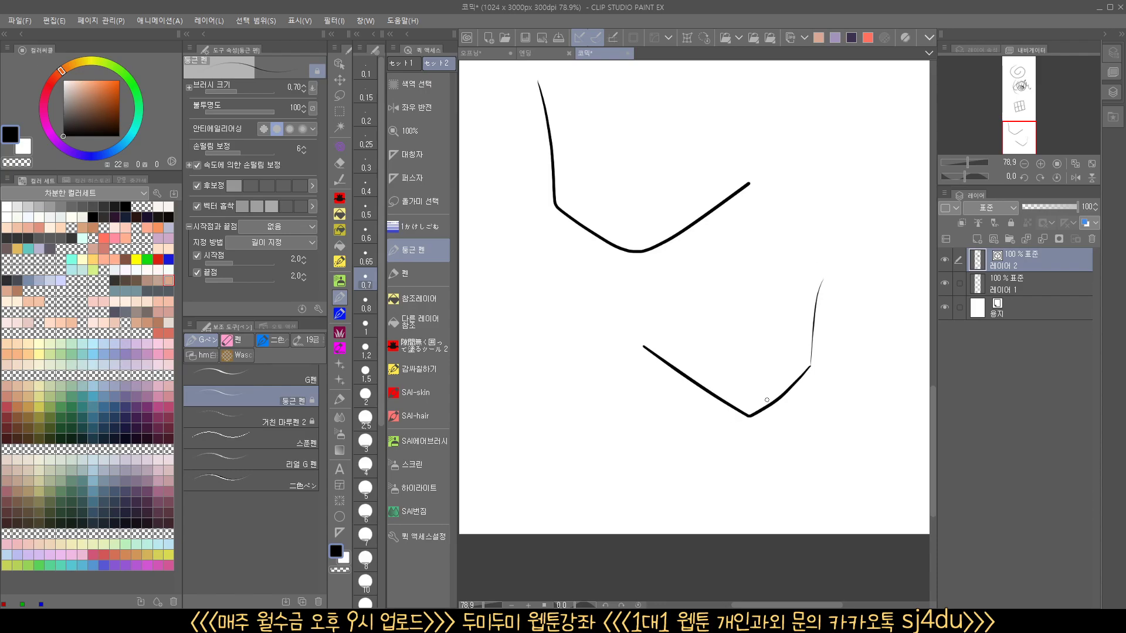
pyautogui.moveTo(829, 311)
pyautogui.mouseDown()
pyautogui.moveTo(881, 313)
pyautogui.moveTo(863, 340)
pyautogui.mouseUp()
pyautogui.moveTo(818, 371); pyautogui.dragTo(811, 377)
pyautogui.moveTo(813, 311); pyautogui.dragTo(799, 385)
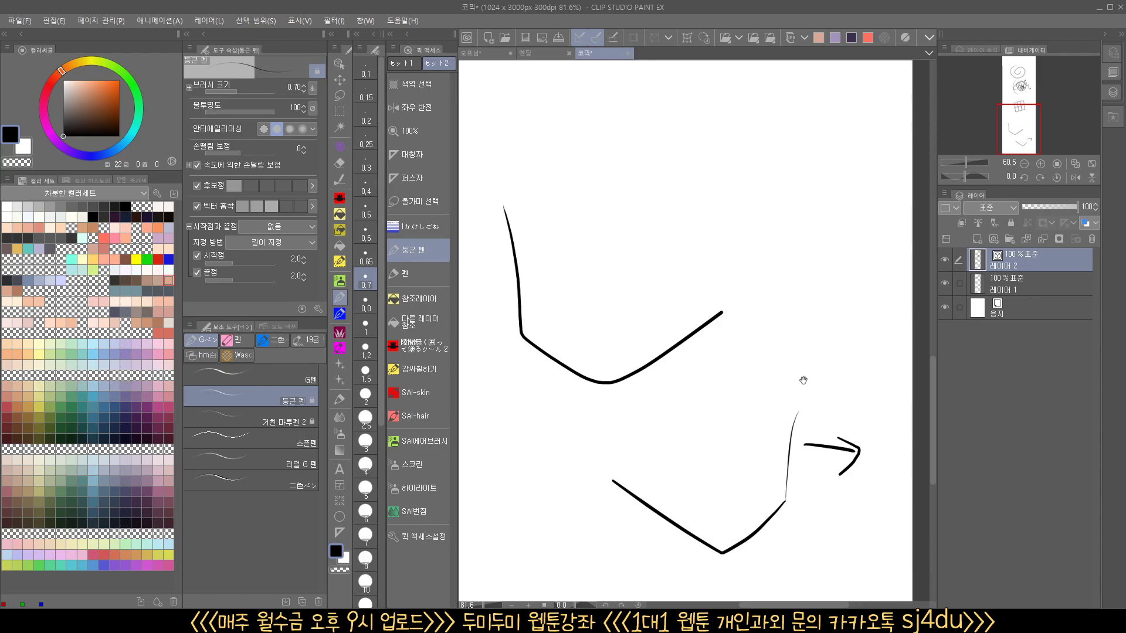
# - Flip the canvas view back and forth to compare the two jaw contours
pyautogui.click(1076, 176)
pyautogui.click(1075, 176)
pyautogui.click(1074, 177)
pyautogui.click(1075, 177)
pyautogui.click(1075, 178)
pyautogui.click(1074, 178)
pyautogui.moveTo(838, 275)
pyautogui.mouseDown()
pyautogui.moveTo(727, 396)
pyautogui.moveTo(736, 383)
pyautogui.mouseUp()
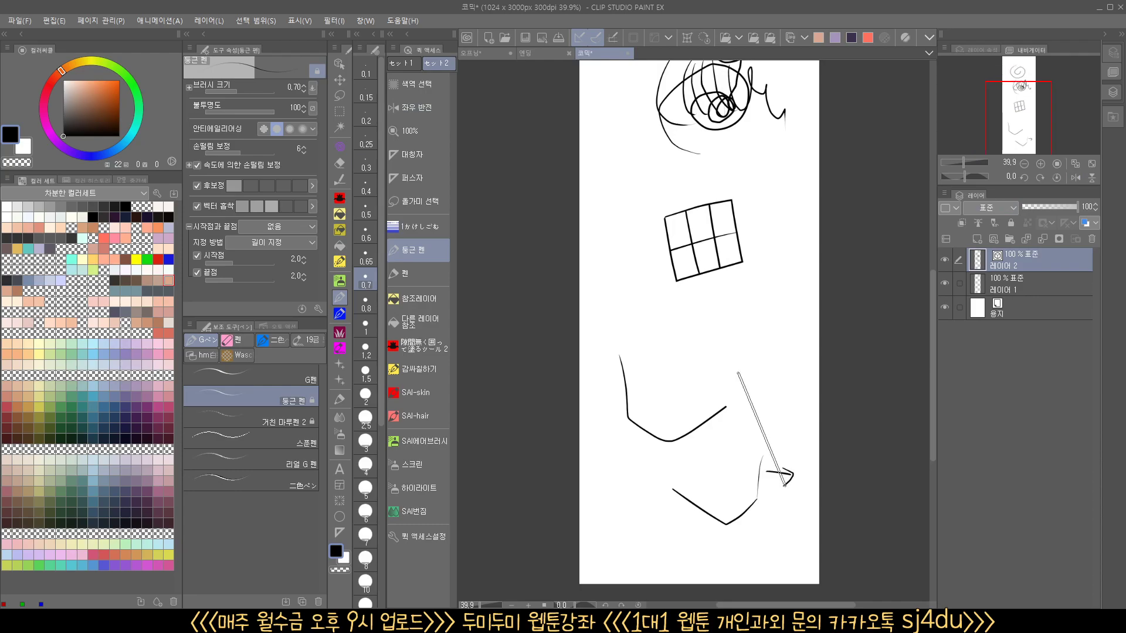
# - Draw thin curved hair-like strokes between the grid and the first jaw contour, rotating the canvas view and resetting the rotation
pyautogui.moveTo(740, 366)
pyautogui.mouseDown()
pyautogui.moveTo(674, 381)
pyautogui.moveTo(662, 328)
pyautogui.moveTo(713, 364)
pyautogui.moveTo(728, 349)
pyautogui.mouseUp()
pyautogui.moveTo(622, 320)
pyautogui.mouseDown()
pyautogui.moveTo(619, 381)
pyautogui.moveTo(636, 390)
pyautogui.moveTo(677, 371)
pyautogui.mouseUp()
pyautogui.moveTo(660, 318); pyautogui.dragTo(714, 373)
pyautogui.moveTo(682, 333)
pyautogui.mouseDown()
pyautogui.moveTo(733, 383)
pyautogui.moveTo(677, 434)
pyautogui.moveTo(594, 345)
pyautogui.moveTo(650, 370)
pyautogui.moveTo(659, 421)
pyautogui.moveTo(667, 413)
pyautogui.mouseUp()
pyautogui.moveTo(724, 339)
pyautogui.mouseDown()
pyautogui.moveTo(708, 413)
pyautogui.moveTo(732, 393)
pyautogui.moveTo(743, 339)
pyautogui.moveTo(643, 362)
pyautogui.moveTo(637, 348)
pyautogui.mouseUp()
pyautogui.moveTo(705, 276); pyautogui.dragTo(716, 353)
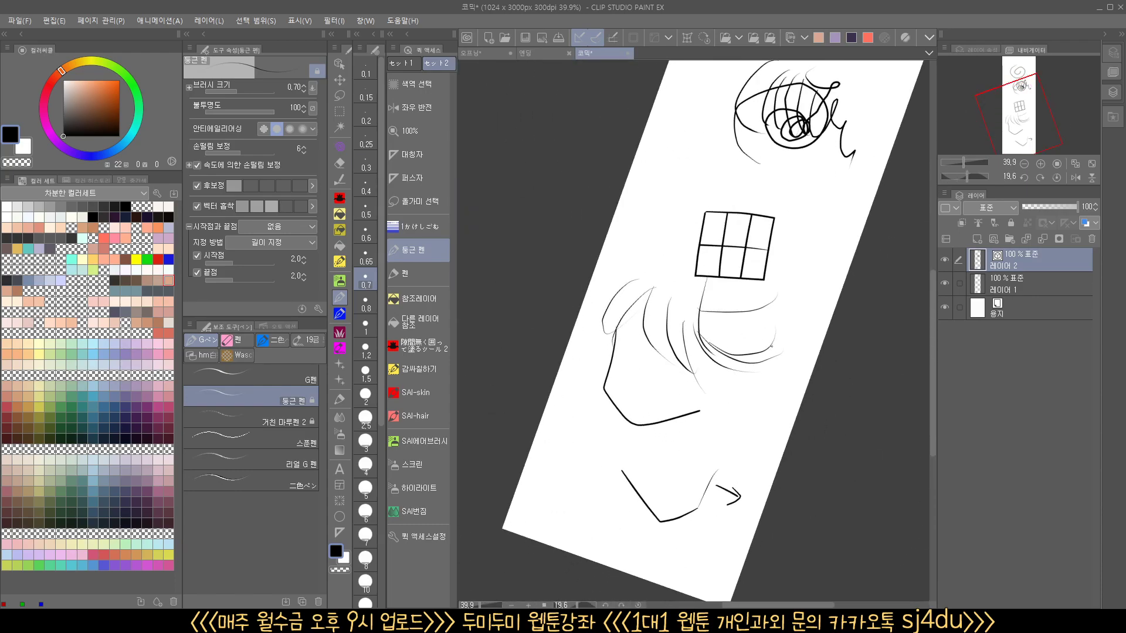
pyautogui.moveTo(779, 344); pyautogui.dragTo(739, 332)
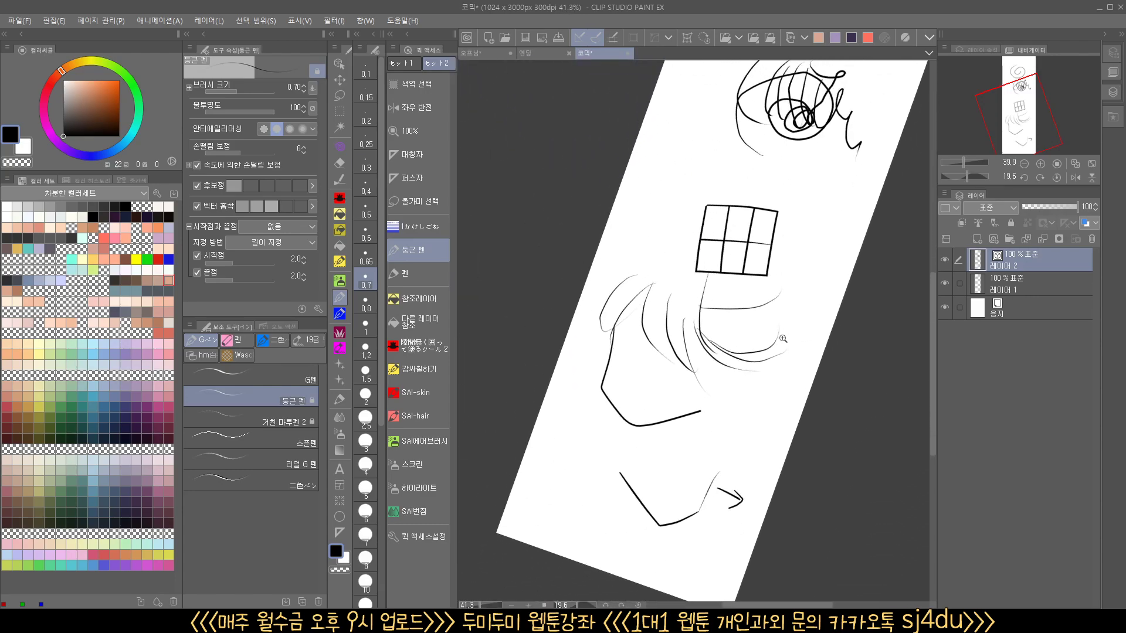
pyautogui.click(1057, 175)
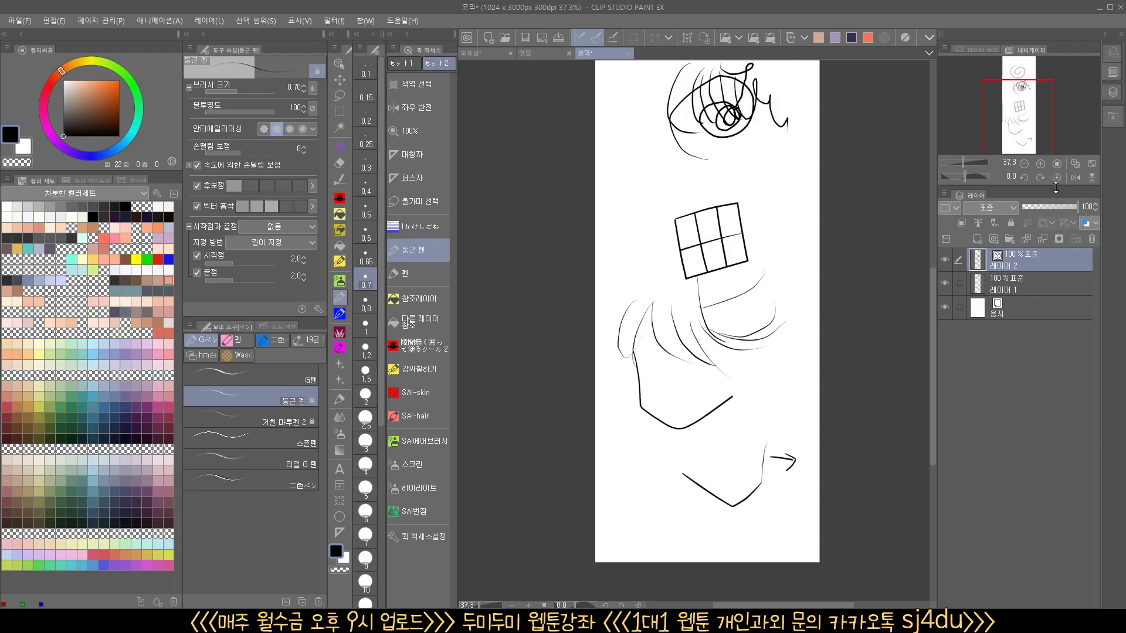
# - Examine where the 퀵 액세스 palette is enabled and compare the commands in its セット1 and セット2
pyautogui.moveTo(810, 268)
pyautogui.mouseDown()
pyautogui.moveTo(779, 346)
pyautogui.moveTo(712, 363)
pyautogui.moveTo(743, 363)
pyautogui.mouseUp()
pyautogui.scroll(-3, 744, 363)
pyautogui.moveTo(717, 202)
pyautogui.mouseDown()
pyautogui.moveTo(767, 366)
pyautogui.moveTo(685, 496)
pyautogui.mouseUp()
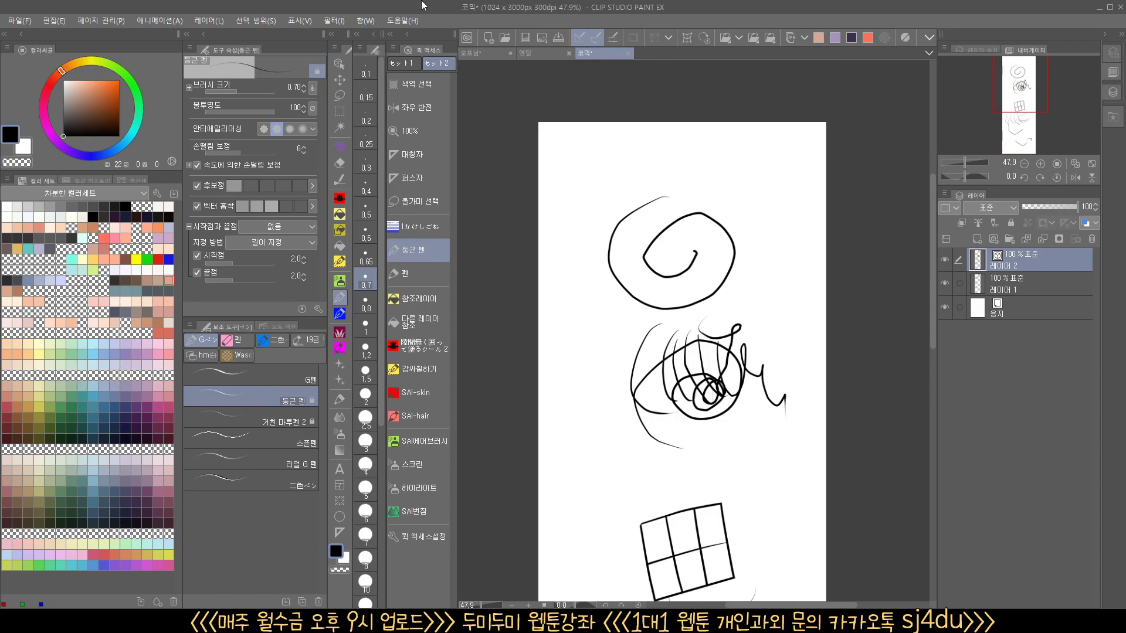
pyautogui.click(362, 22)
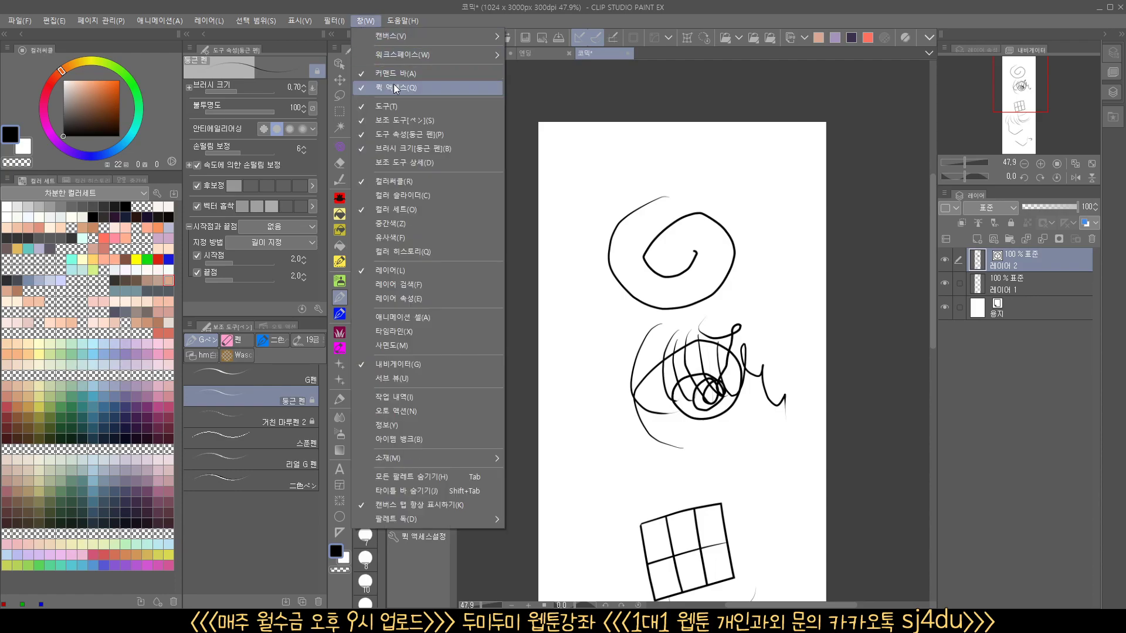
pyautogui.press('Escape')
pyautogui.click(404, 62)
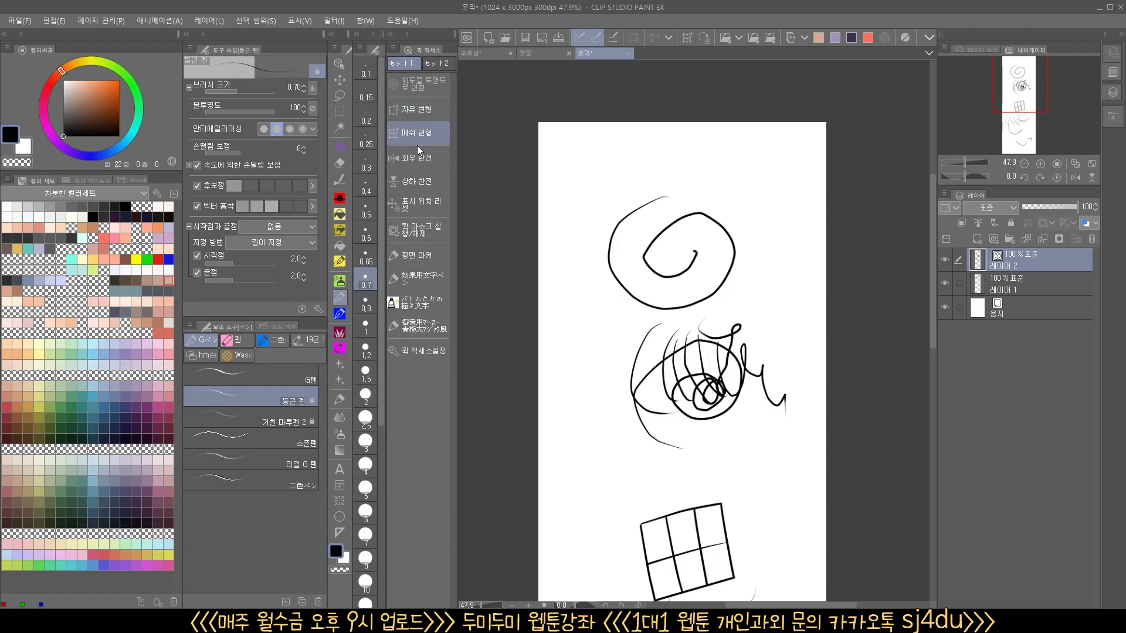
pyautogui.click(438, 62)
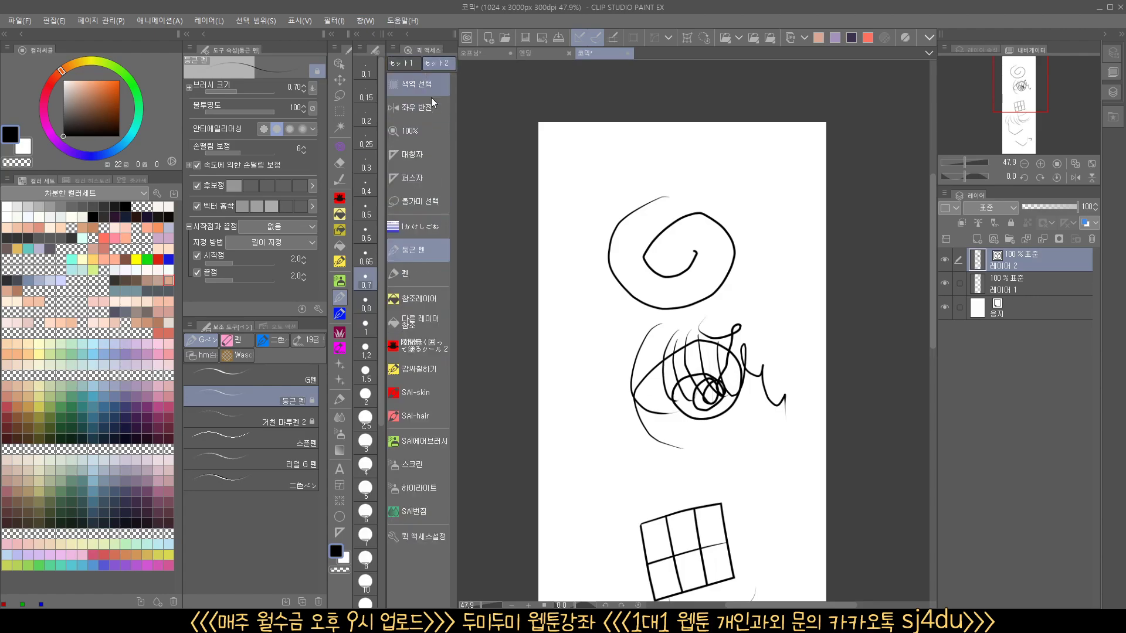
pyautogui.click(403, 63)
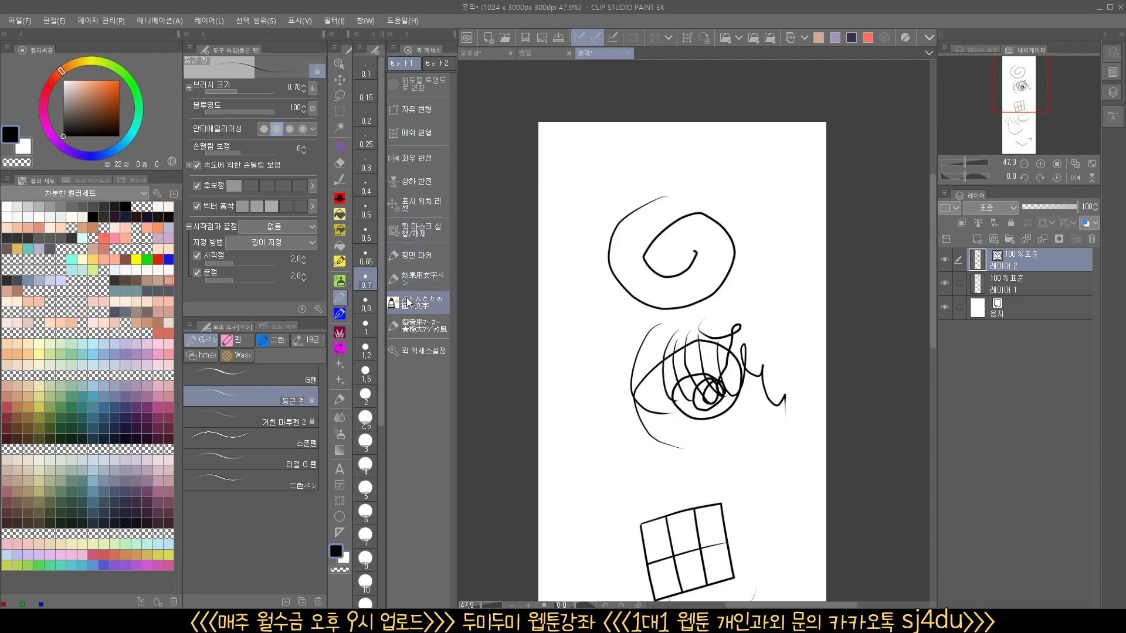
# - Open the 퀵 액세스 settings and examine the source categories and the 파일 and 페이지 관리 commands
pyautogui.click(418, 352)
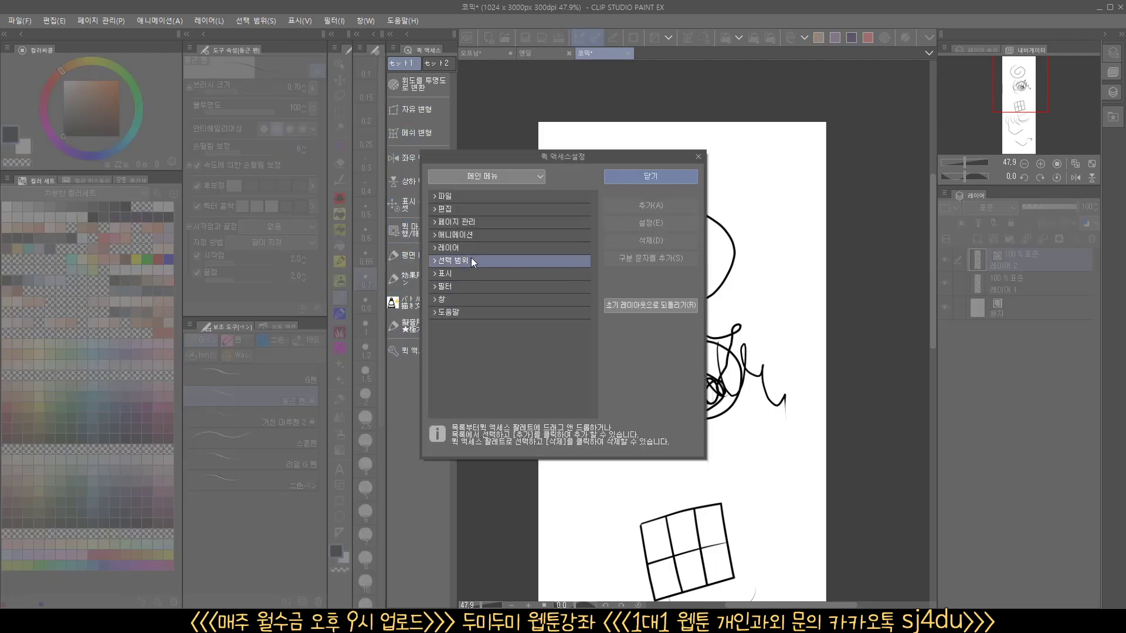
pyautogui.click(497, 176)
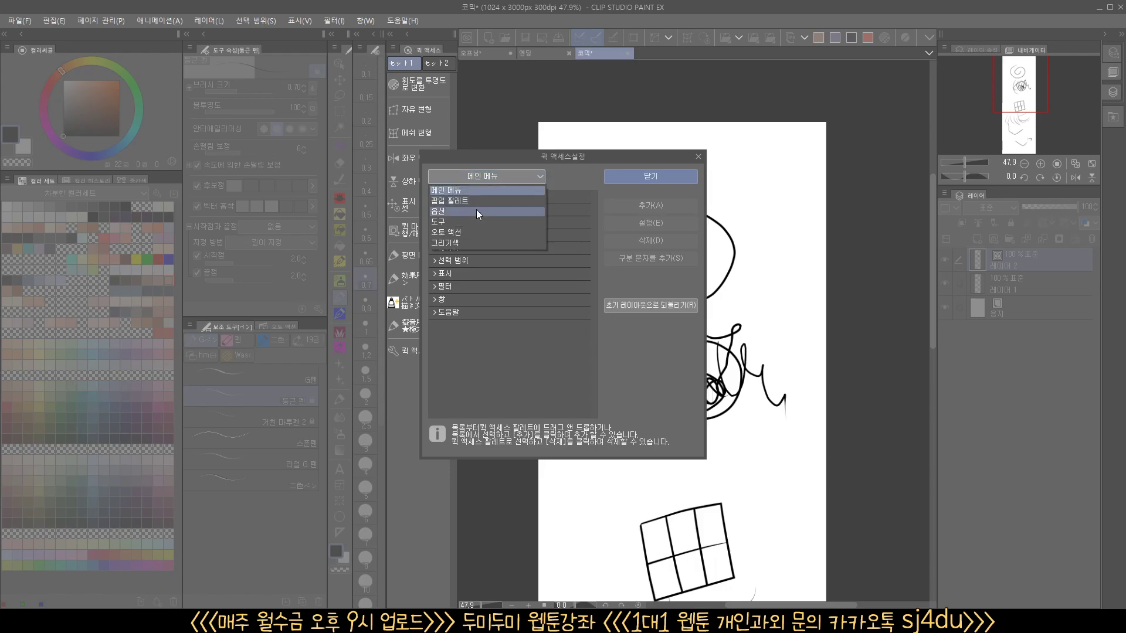
pyautogui.click(490, 164)
pyautogui.click(434, 196)
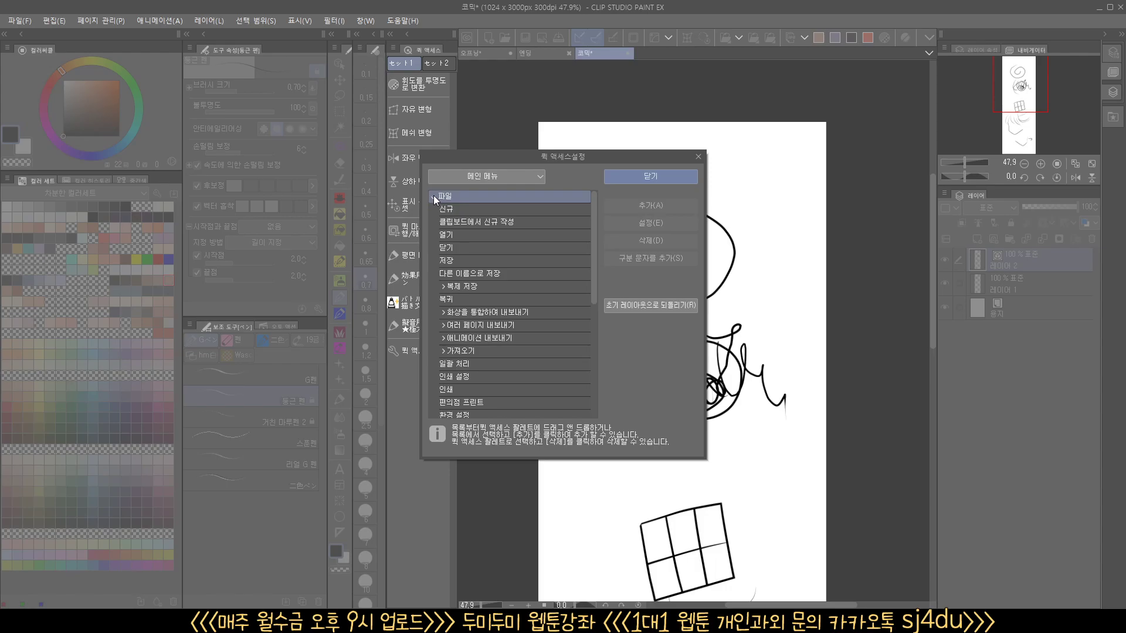
pyautogui.click(434, 196)
pyautogui.click(434, 222)
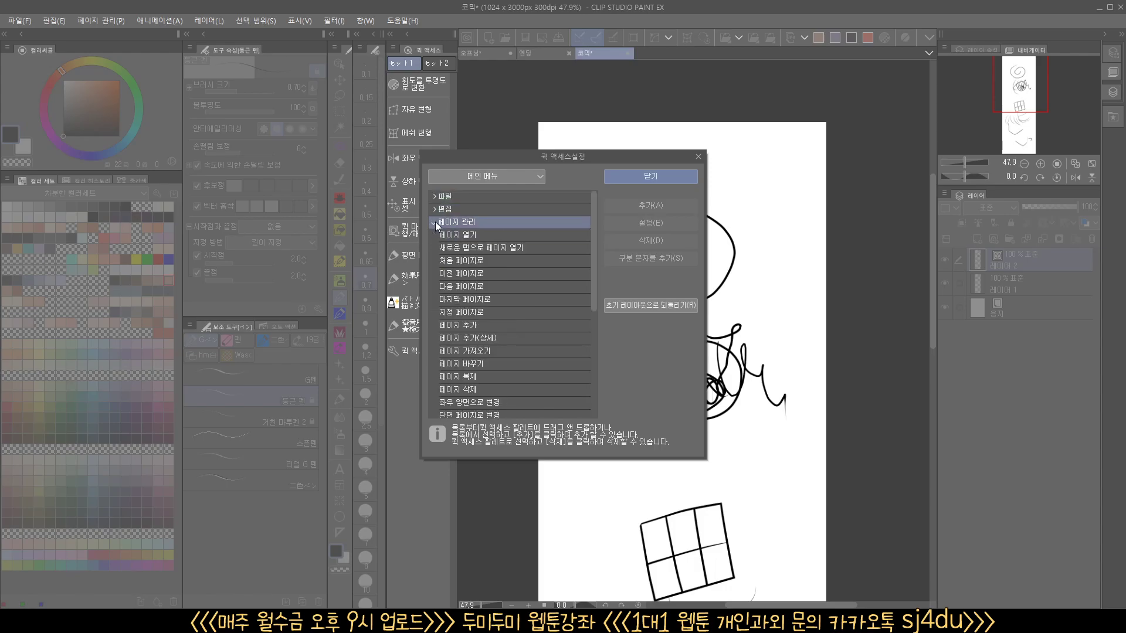
pyautogui.click(434, 220)
# - Add the 편집 command 실행 취소 to セット1 and move it to the top of the set
pyautogui.click(433, 209)
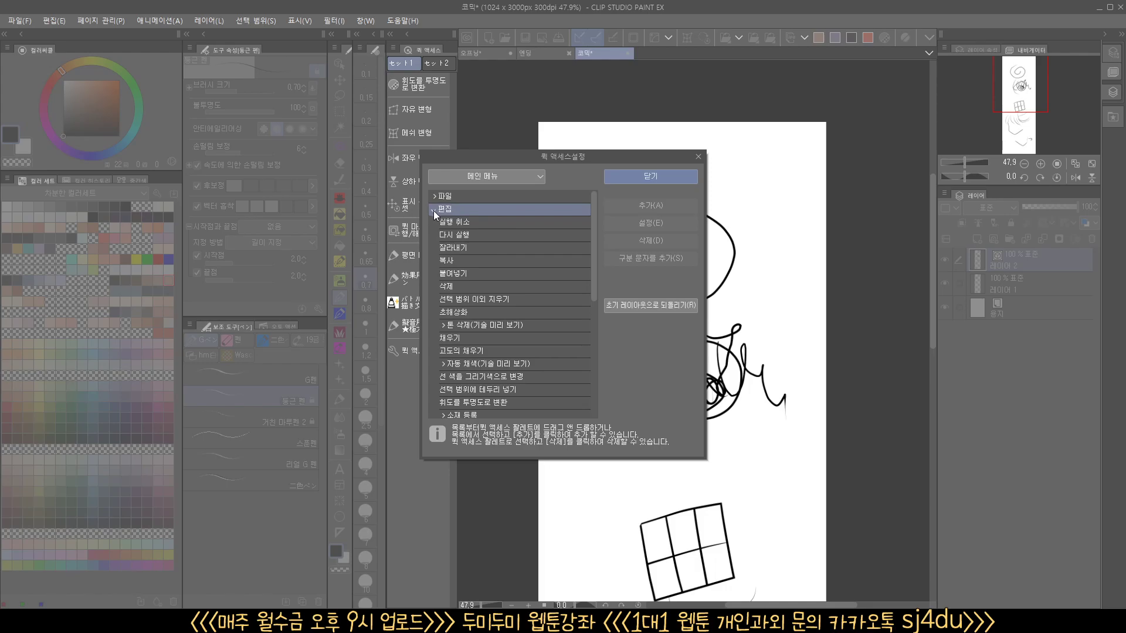
pyautogui.click(445, 222)
pyautogui.click(643, 207)
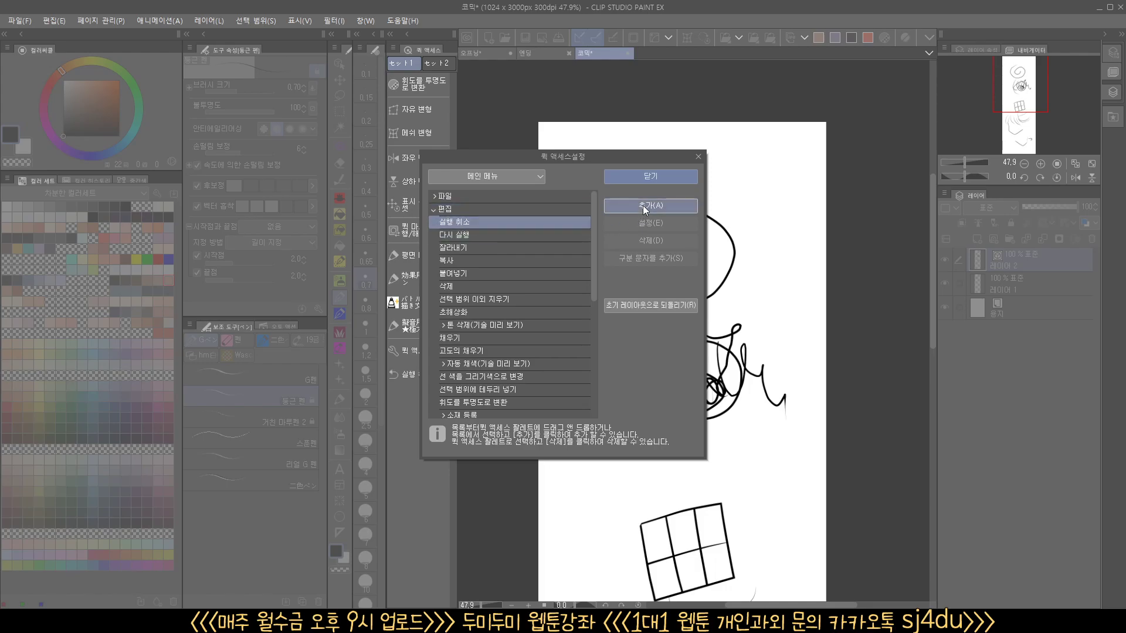
pyautogui.moveTo(538, 156); pyautogui.dragTo(655, 165)
pyautogui.moveTo(410, 374); pyautogui.dragTo(407, 71)
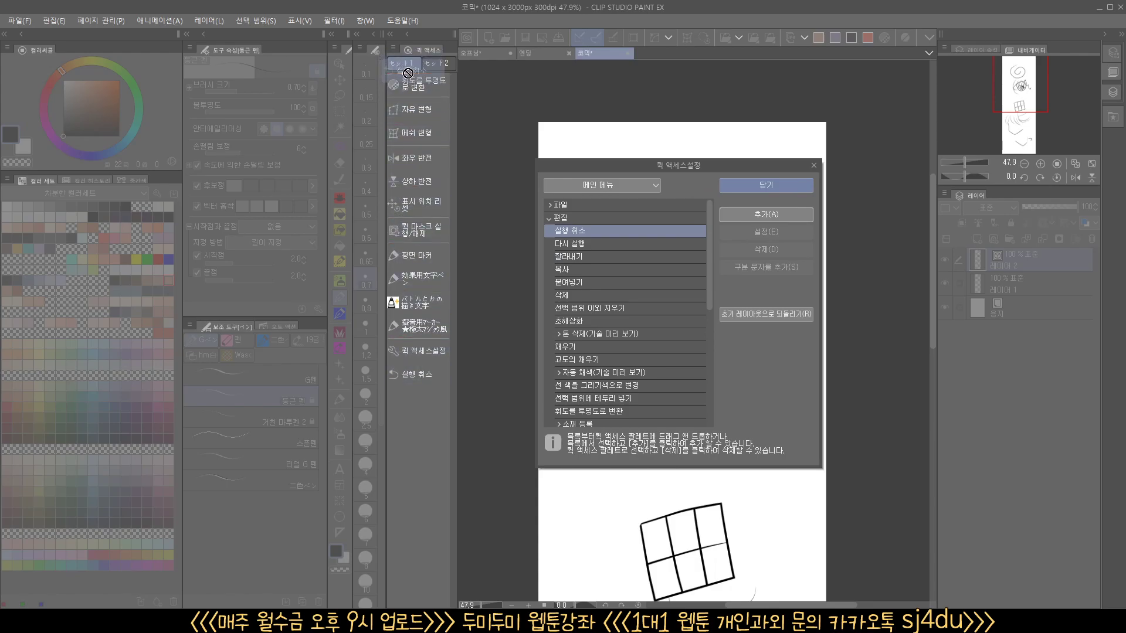
pyautogui.moveTo(413, 380); pyautogui.dragTo(411, 82)
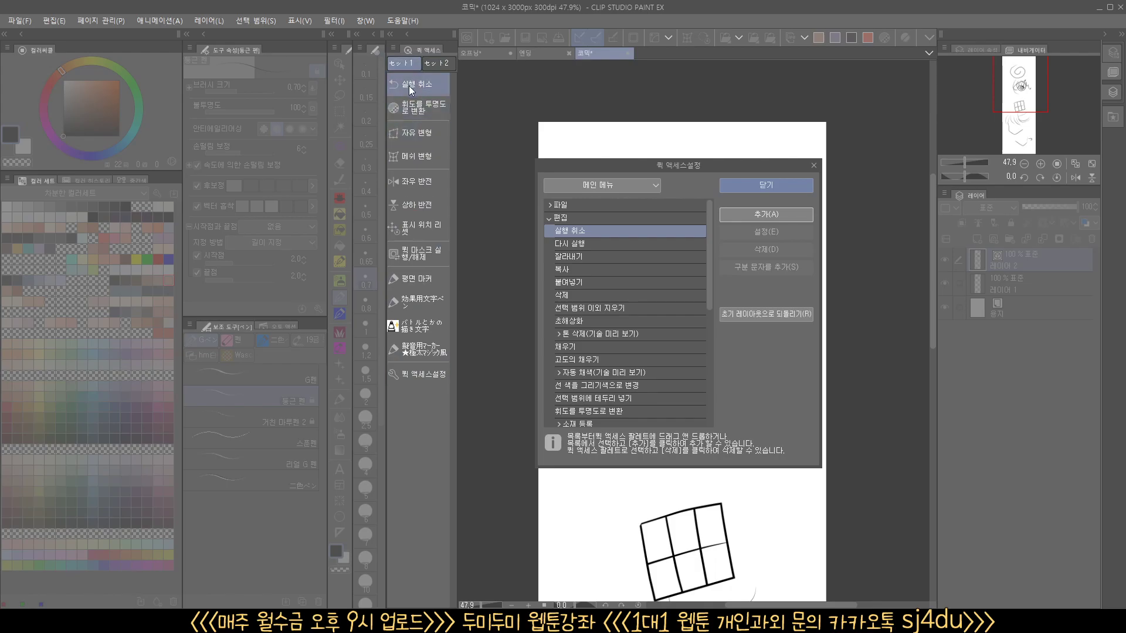
pyautogui.click(410, 90)
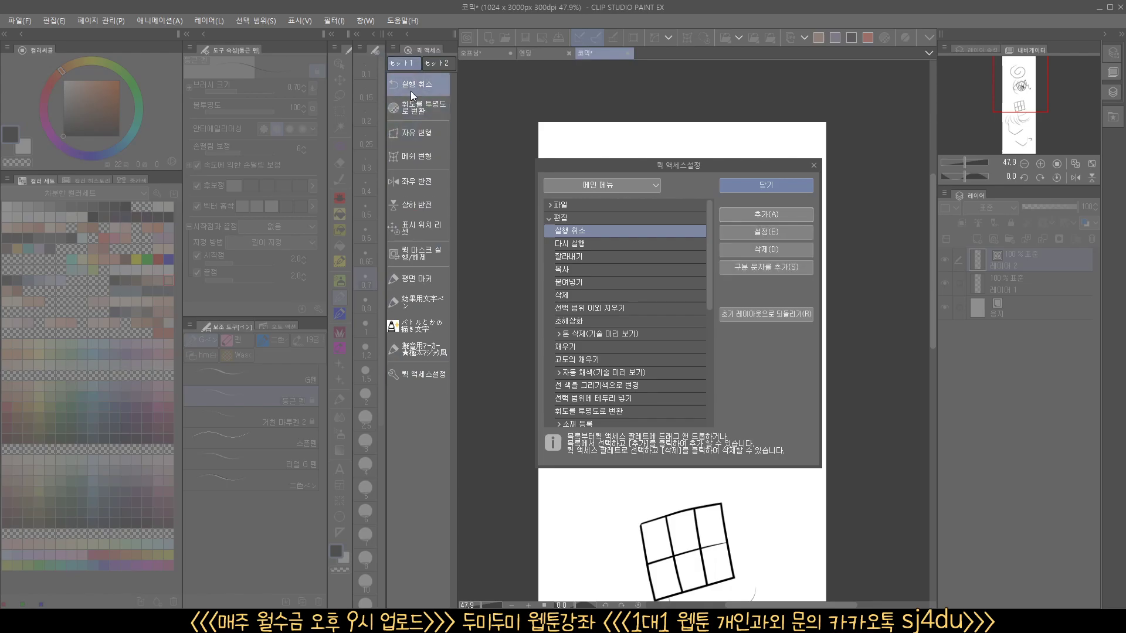
# - Add a separator below 실행 취소 in セット1 and close the 퀵 액세스 settings
pyautogui.click(740, 267)
pyautogui.click(434, 65)
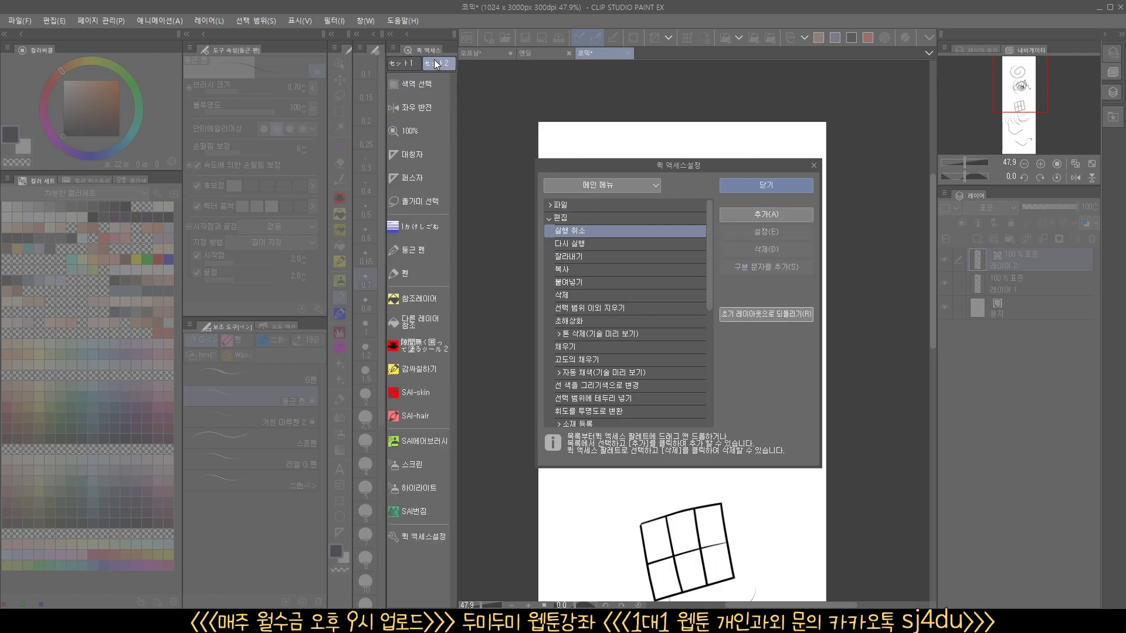
pyautogui.click(398, 66)
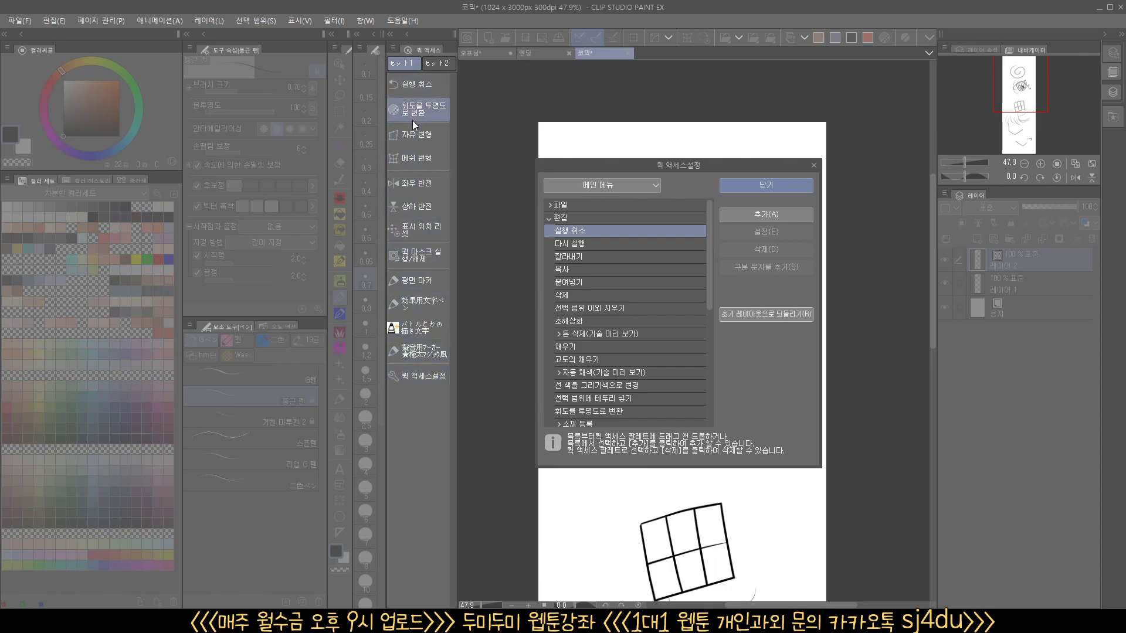
pyautogui.click(417, 231)
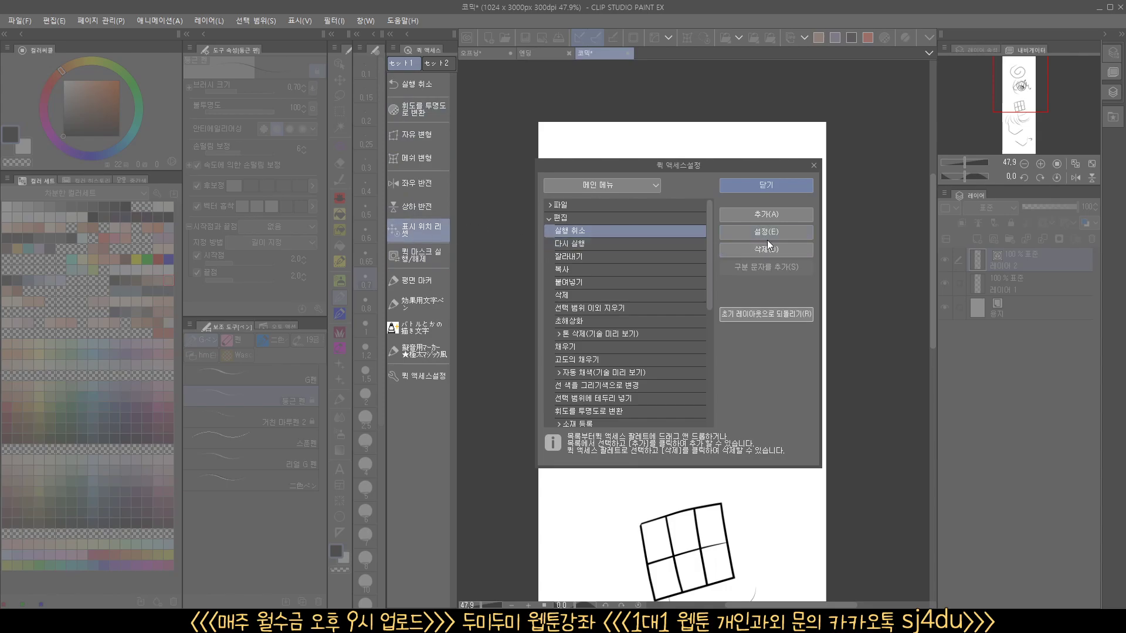
pyautogui.click(813, 165)
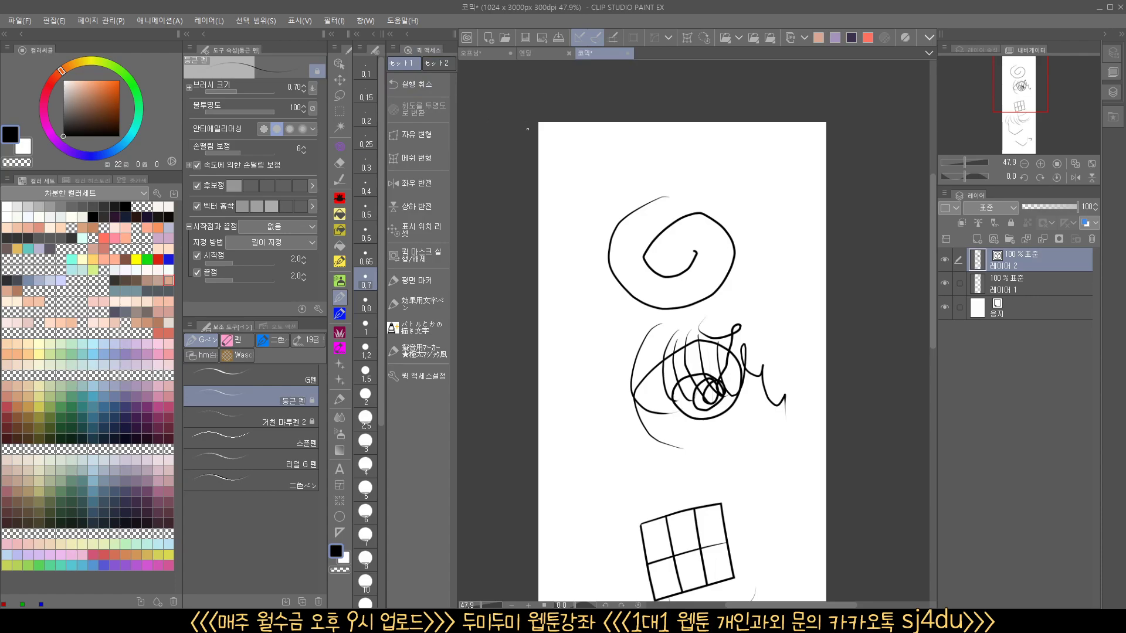
# - Switch to the 엔딩 document and hide all palettes
pyautogui.click(532, 54)
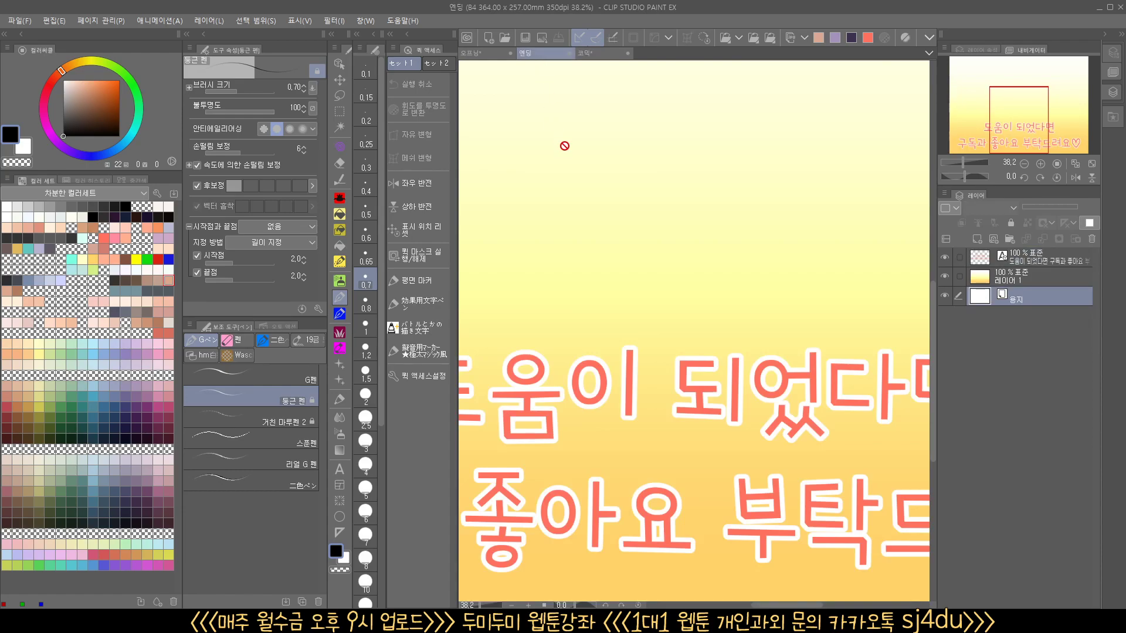
pyautogui.press('Tab')
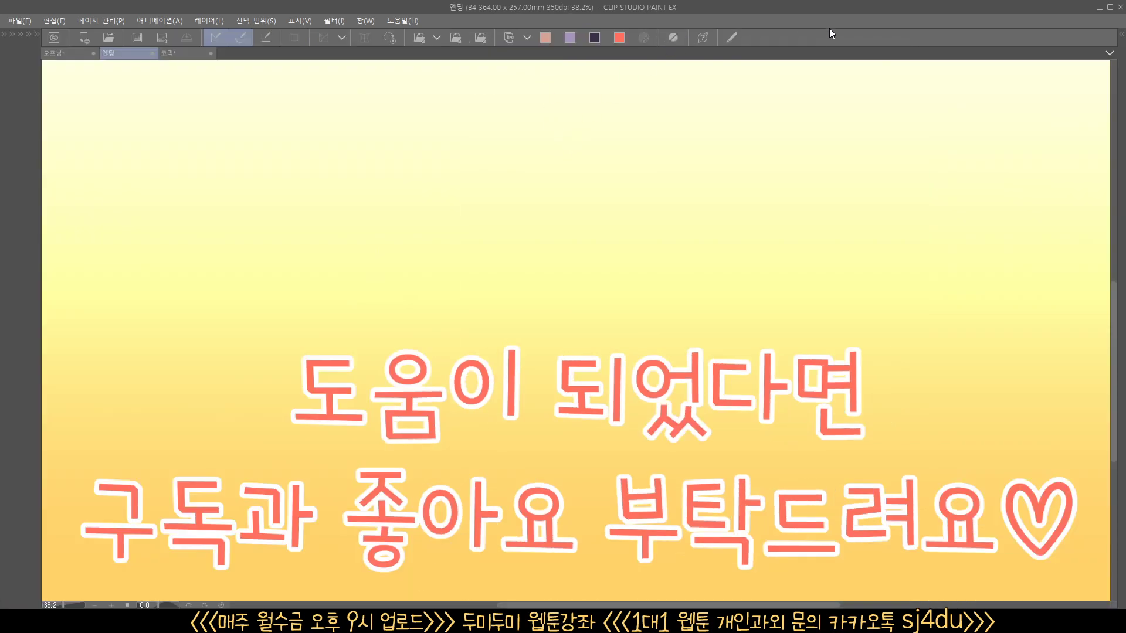